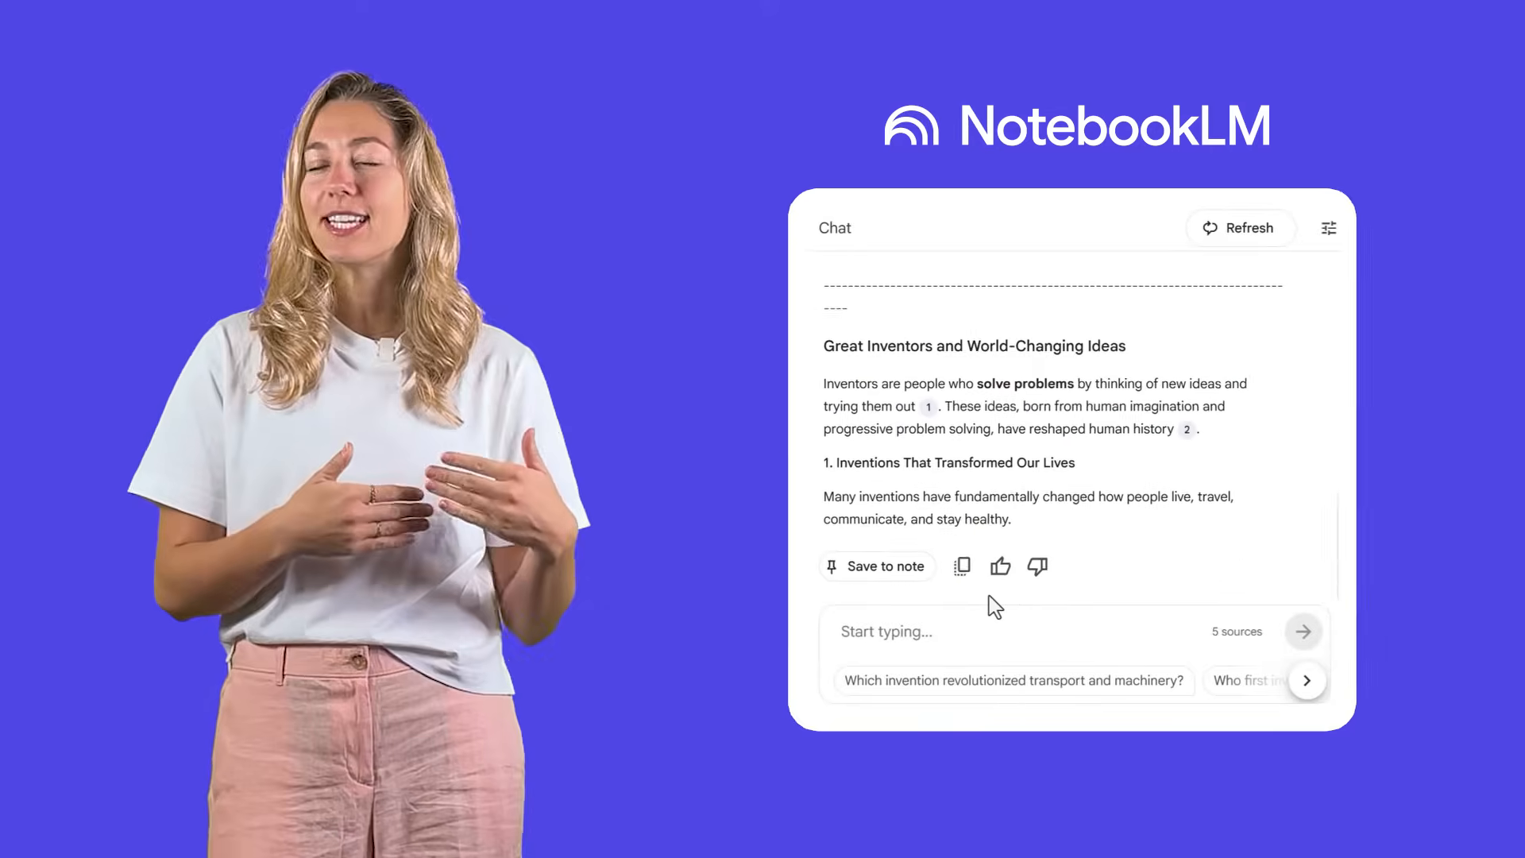
scroll(969, 463, "down", 8)
scroll(968, 463, "down", 15)
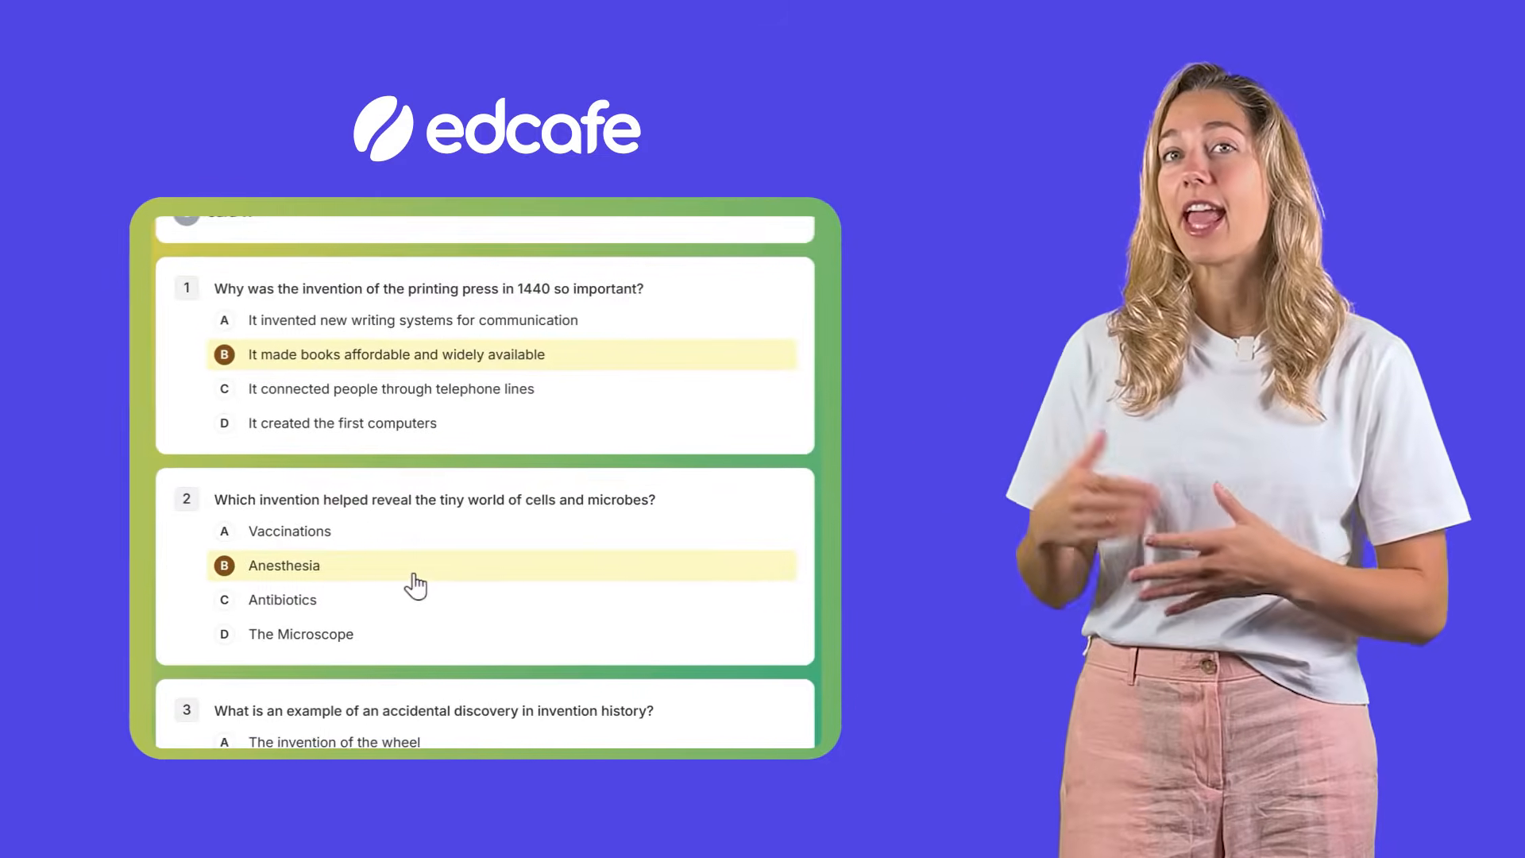
Answer the inventions quiz from question 3 onward, choosing option B for questions 3, 4, 5 and 6.
scroll(409, 585, "down", 3)
left_click(397, 521)
scroll(413, 516, "down", 3)
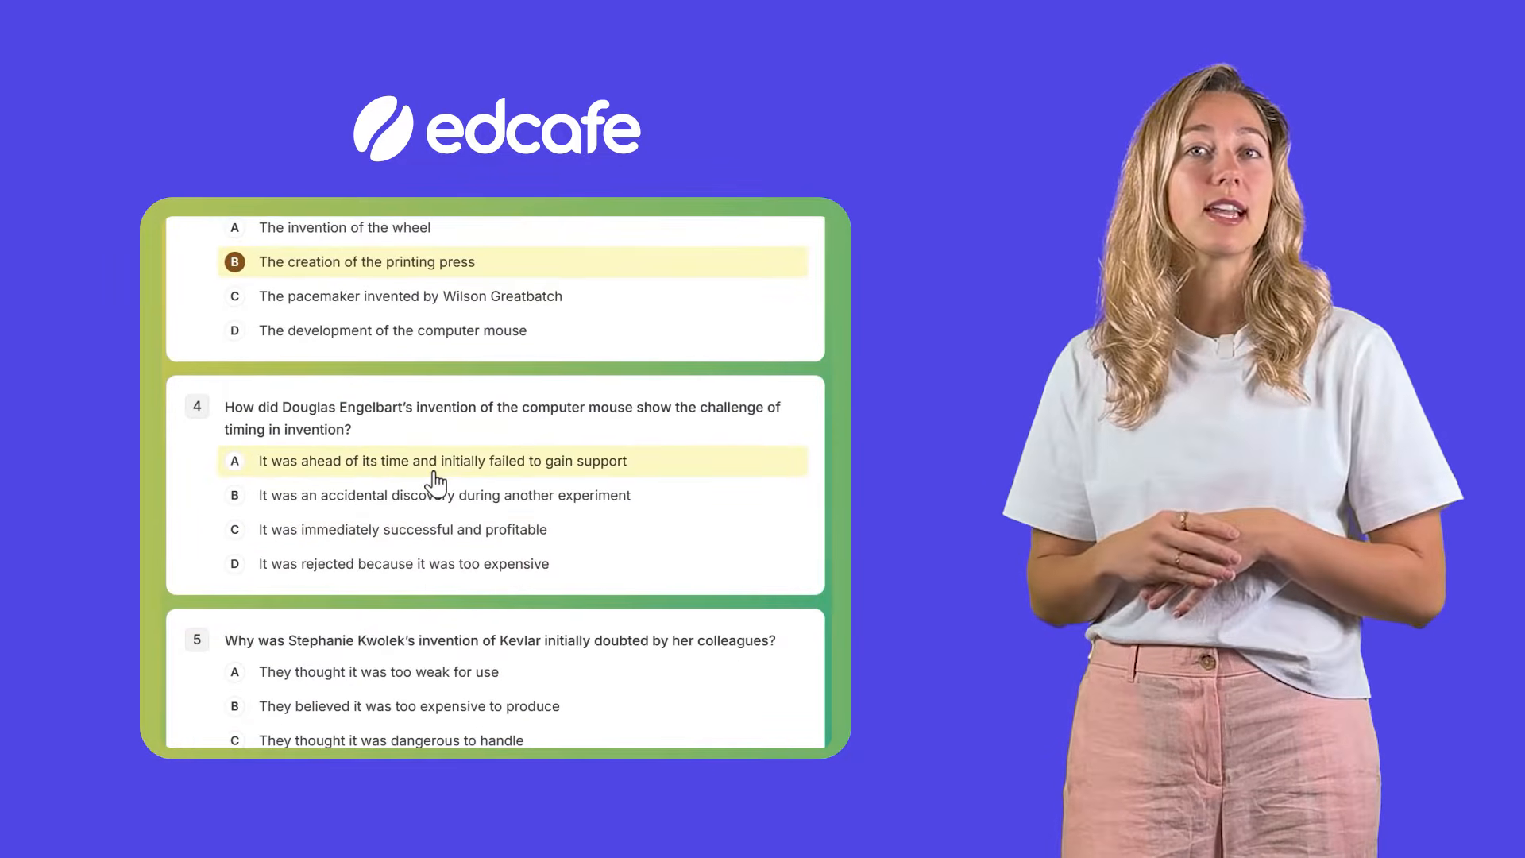
left_click(435, 497)
scroll(433, 502, "down", 3)
left_click(442, 451)
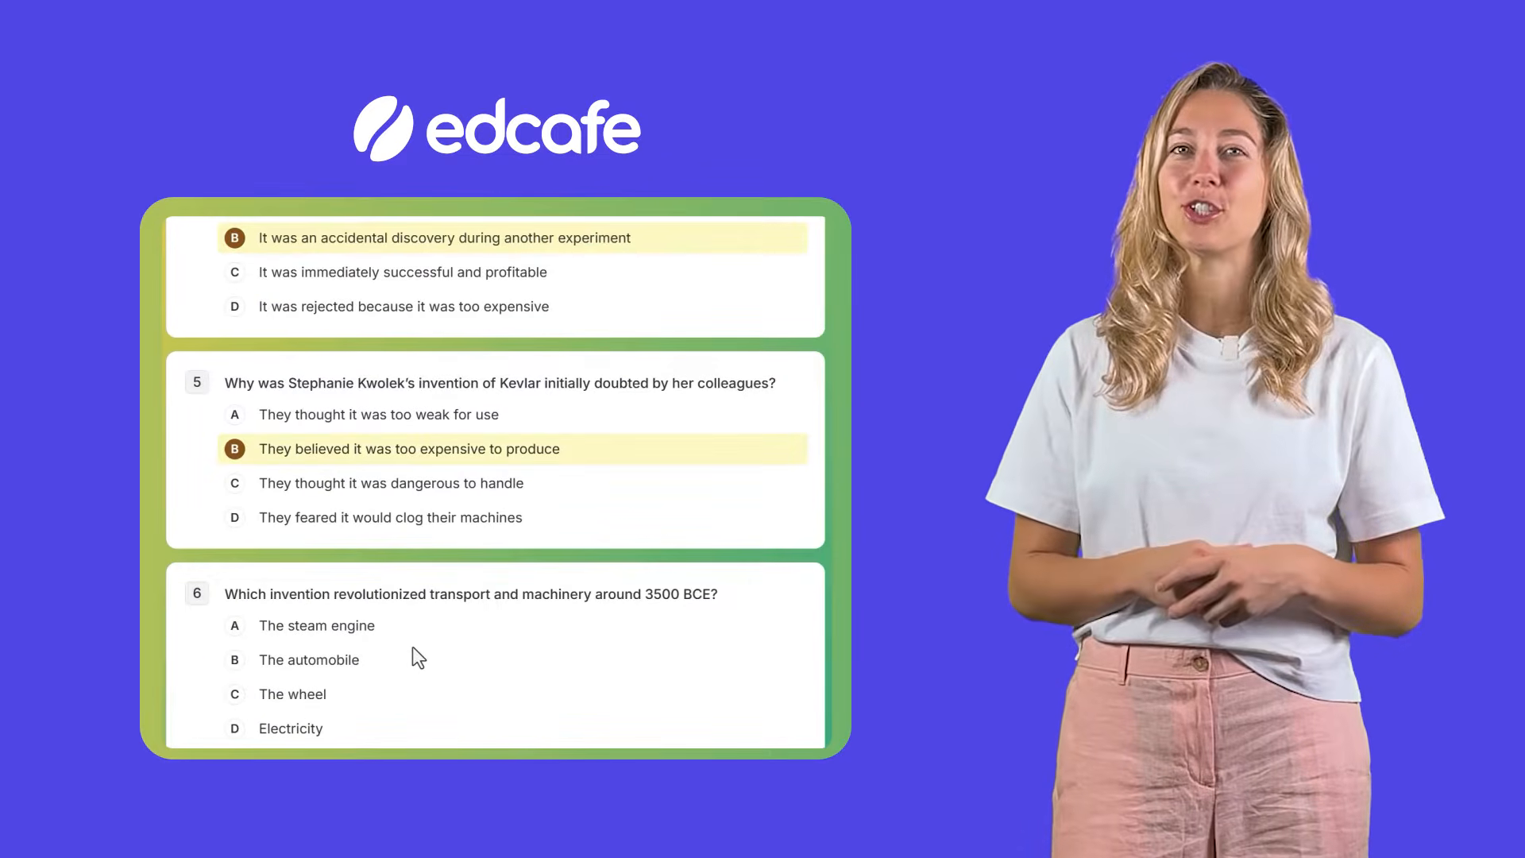
left_click(412, 659)
scroll(412, 660, "down", 3)
scroll(397, 556, "down", 3)
left_click(395, 527)
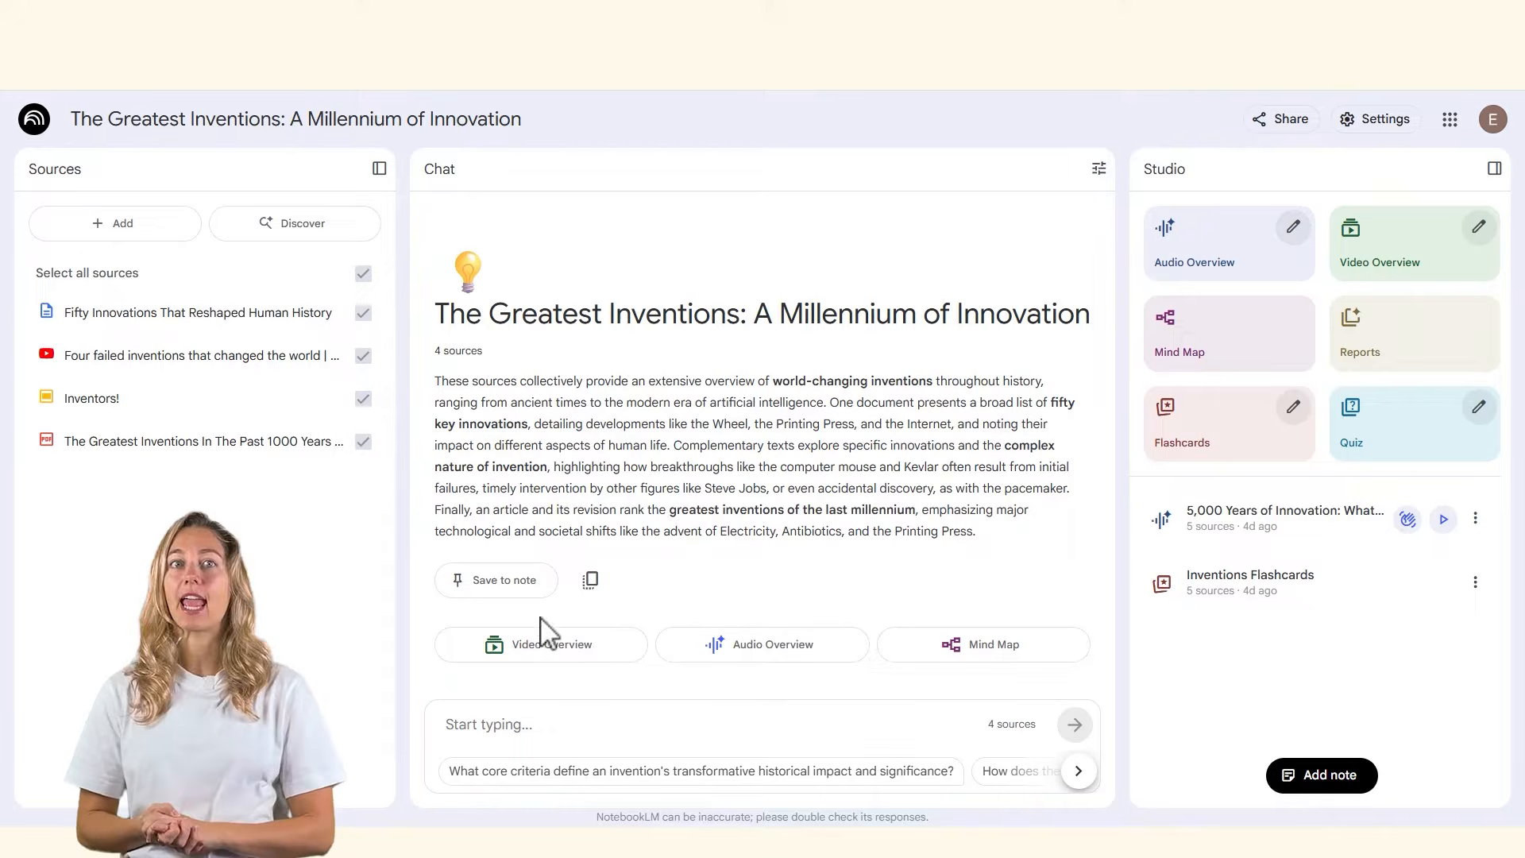
Ask the chat the suggested question on core criteria for an invention's impact, then submit "Give me the main themes from this unit".
left_click(607, 774)
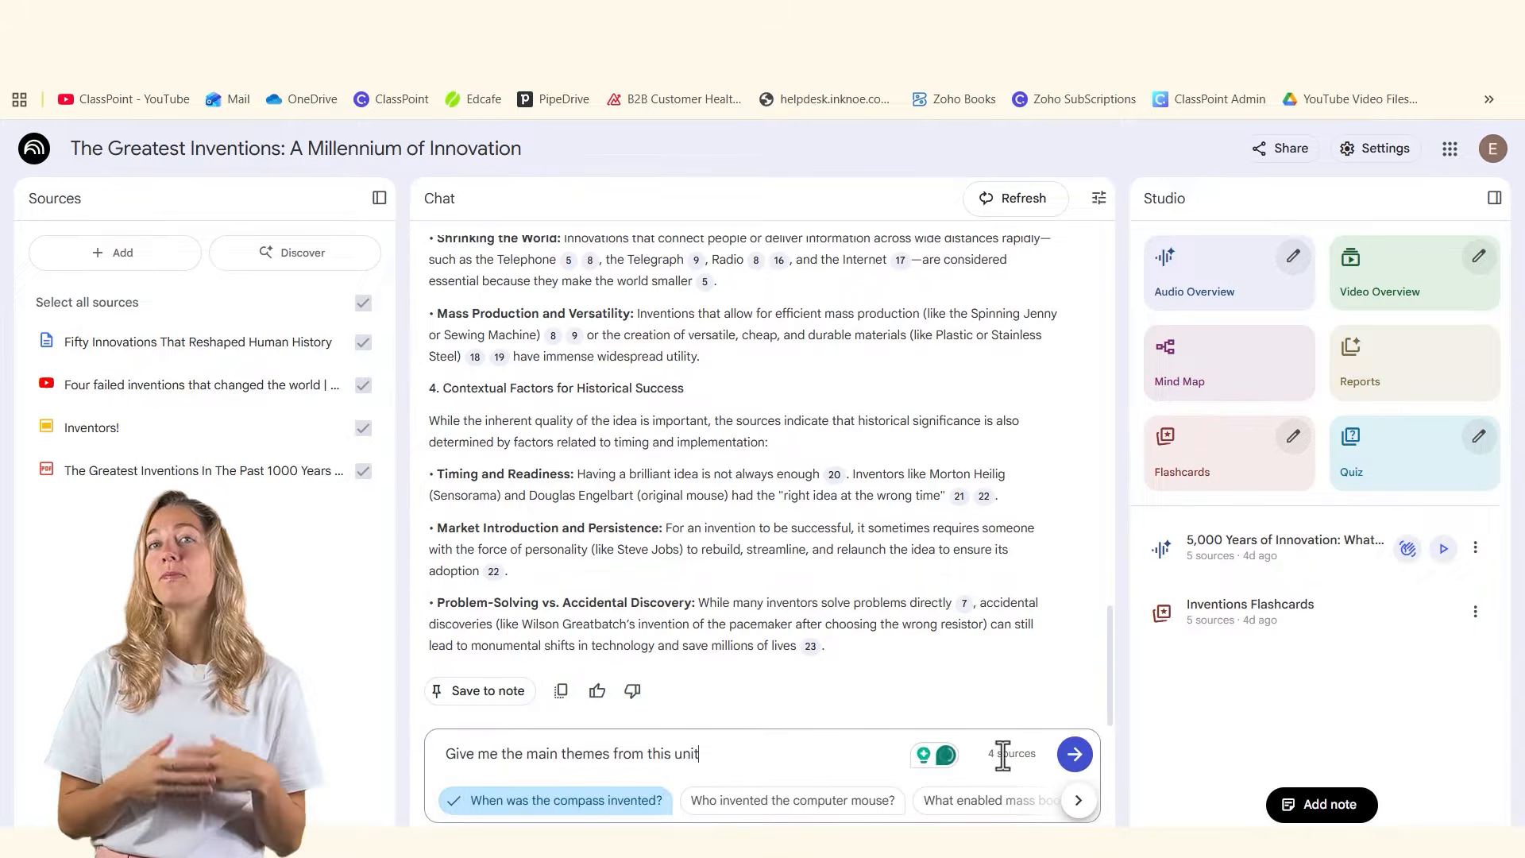
left_click(1070, 759)
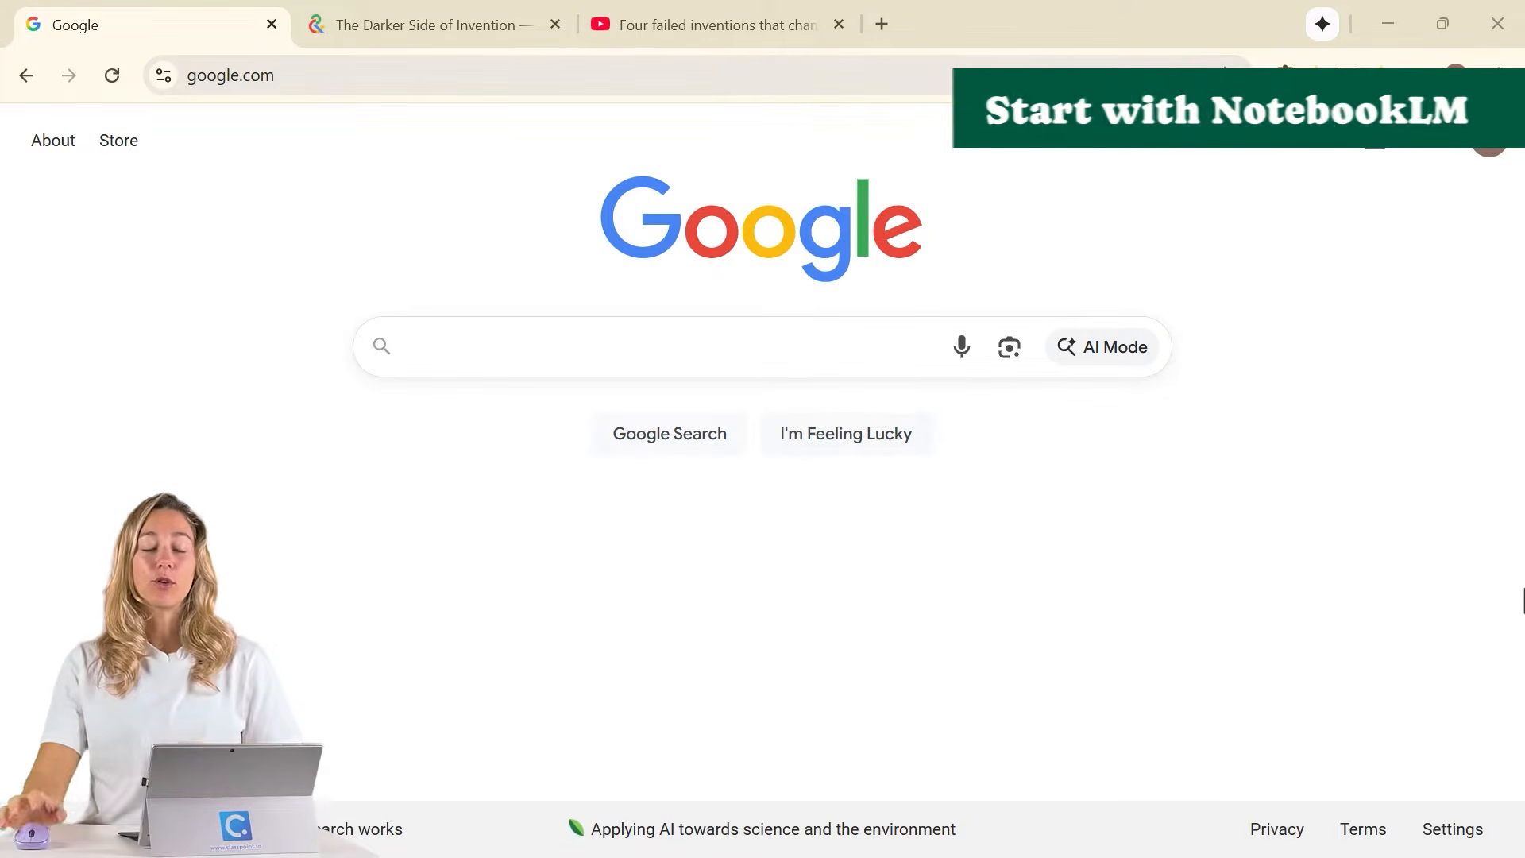
Open NotebookLM from the Google apps and create a new notebook.
left_click(1432, 139)
scroll(1337, 469, "down", 10)
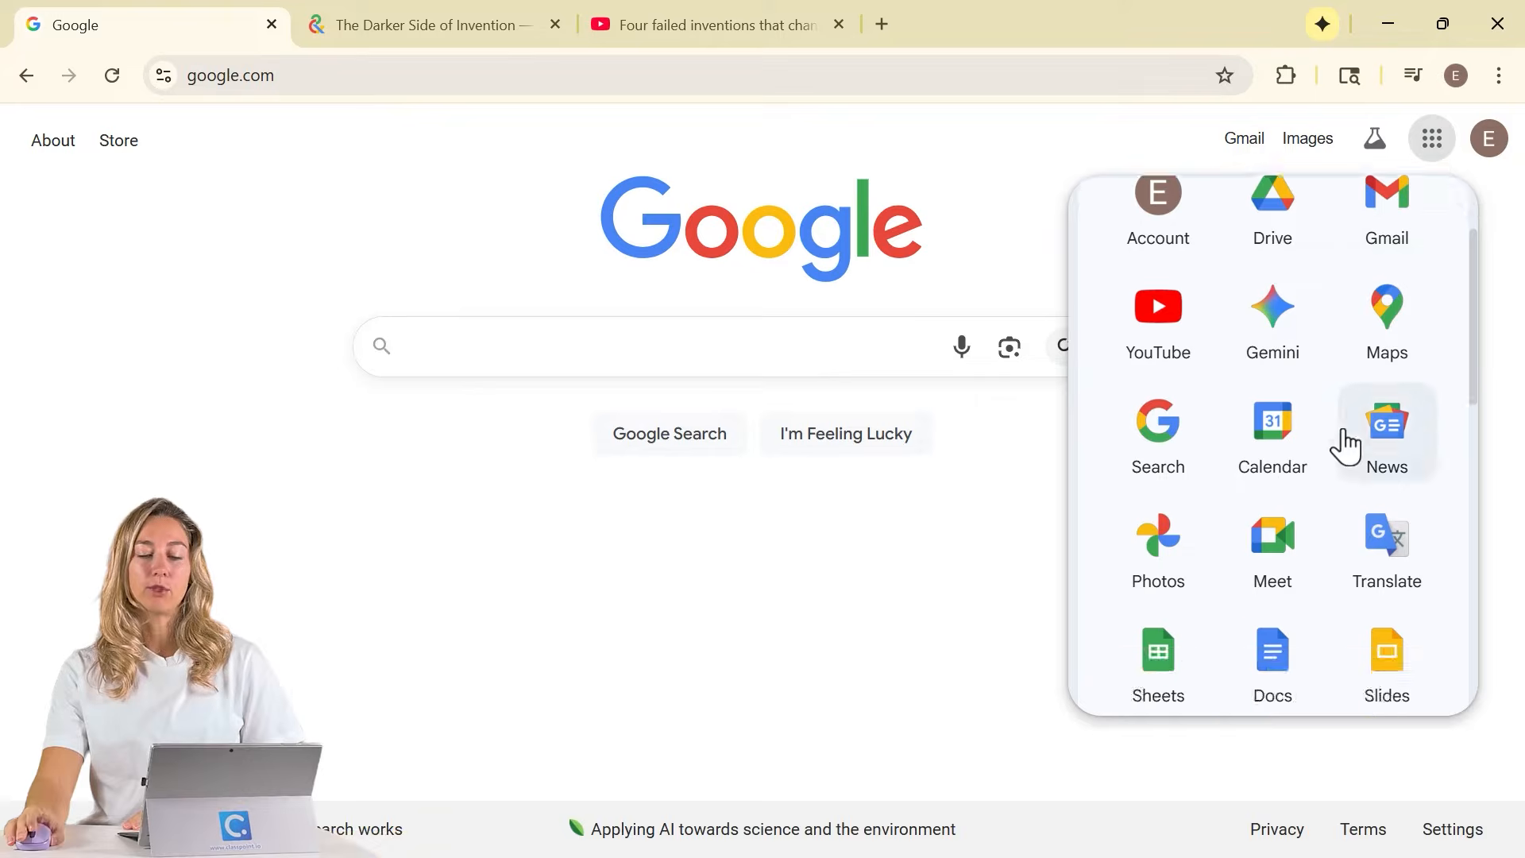
scroll(1266, 614, "down", 4)
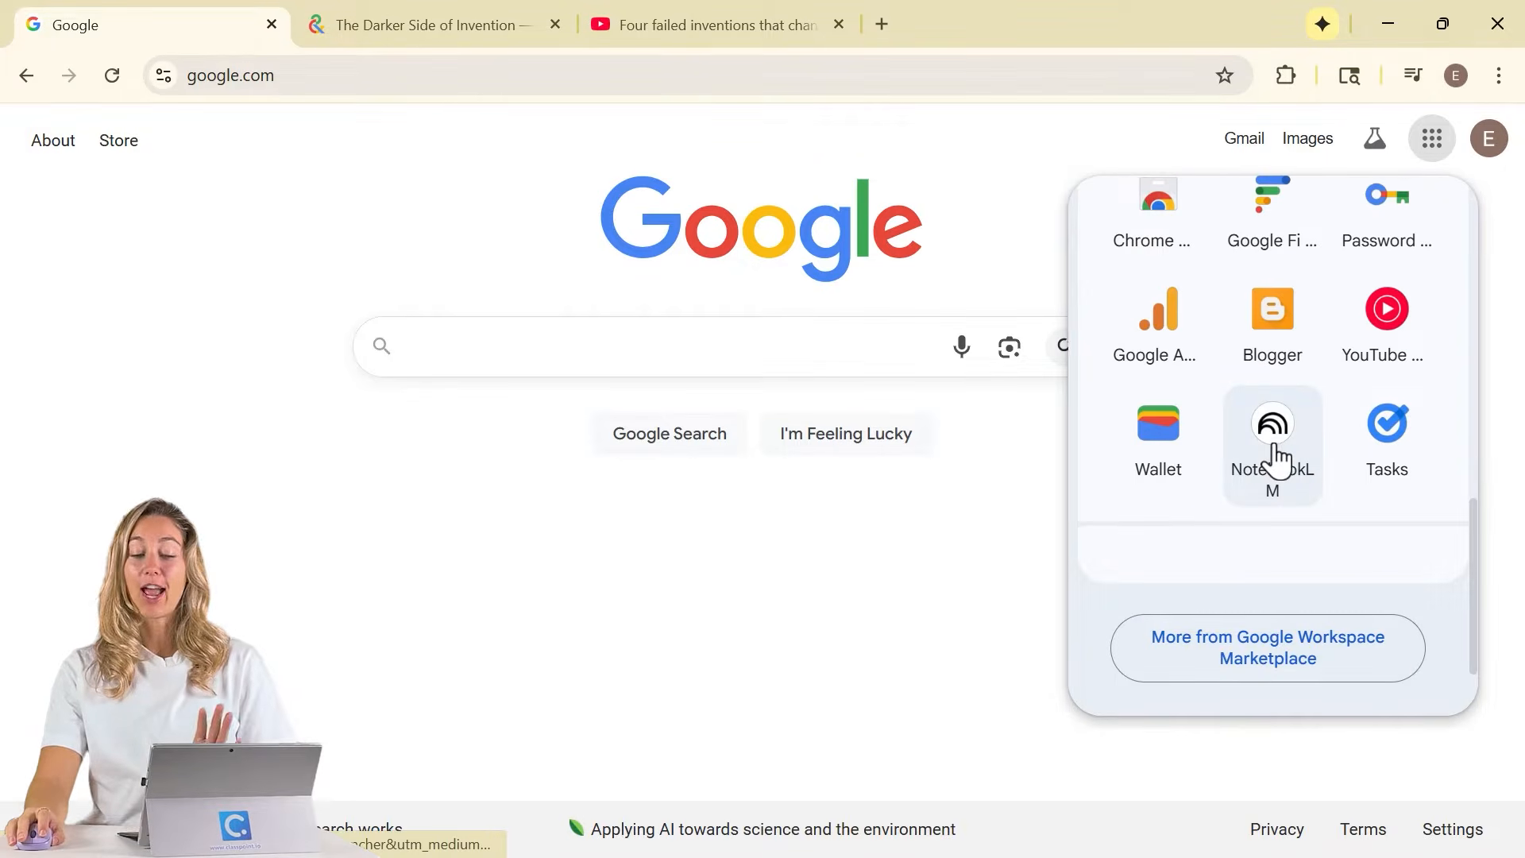
left_click(1273, 445)
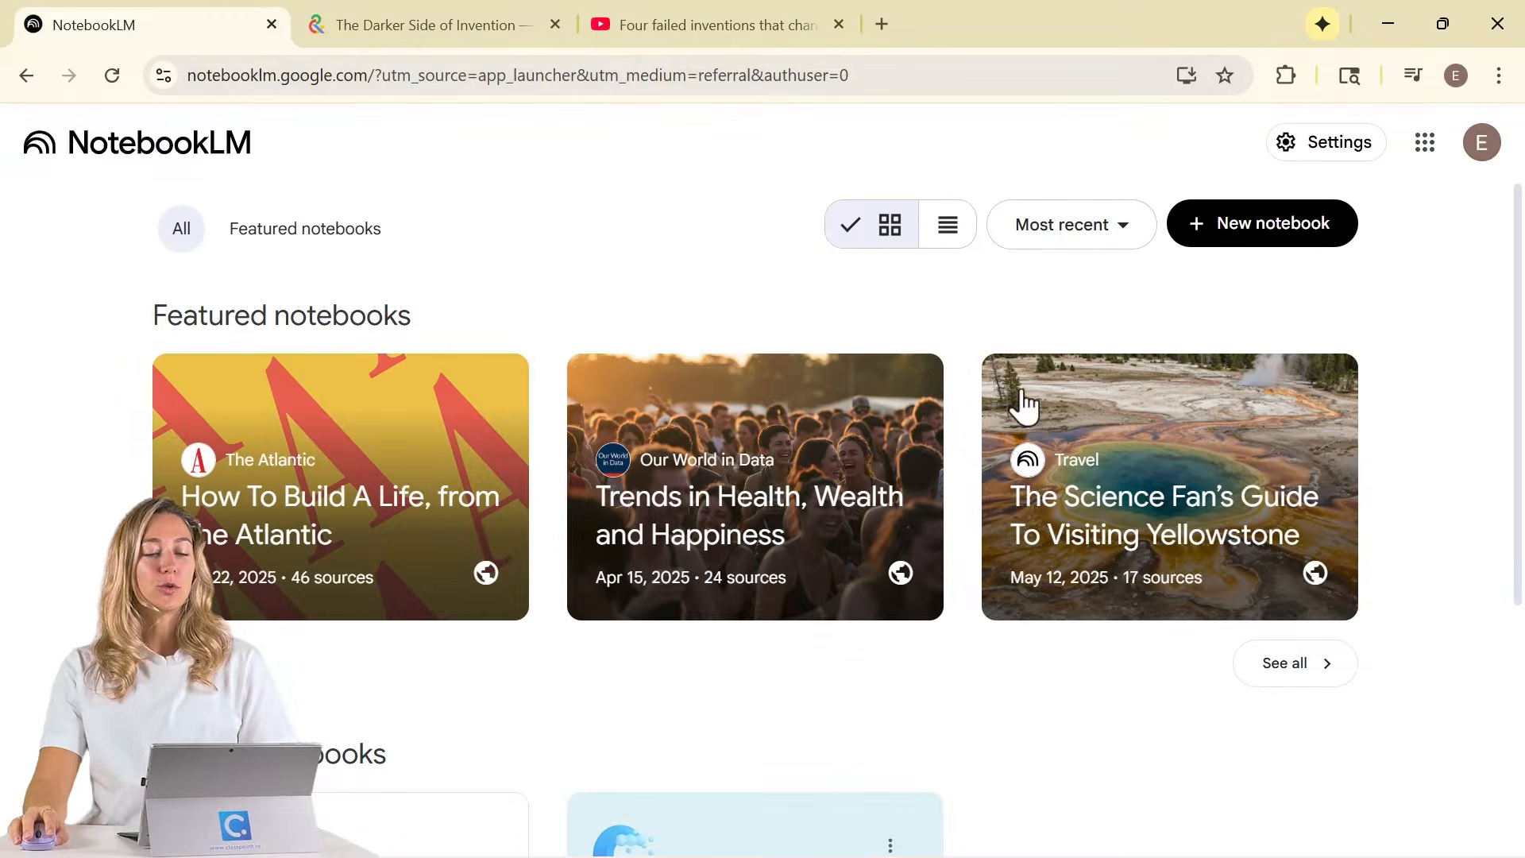
left_click(1263, 240)
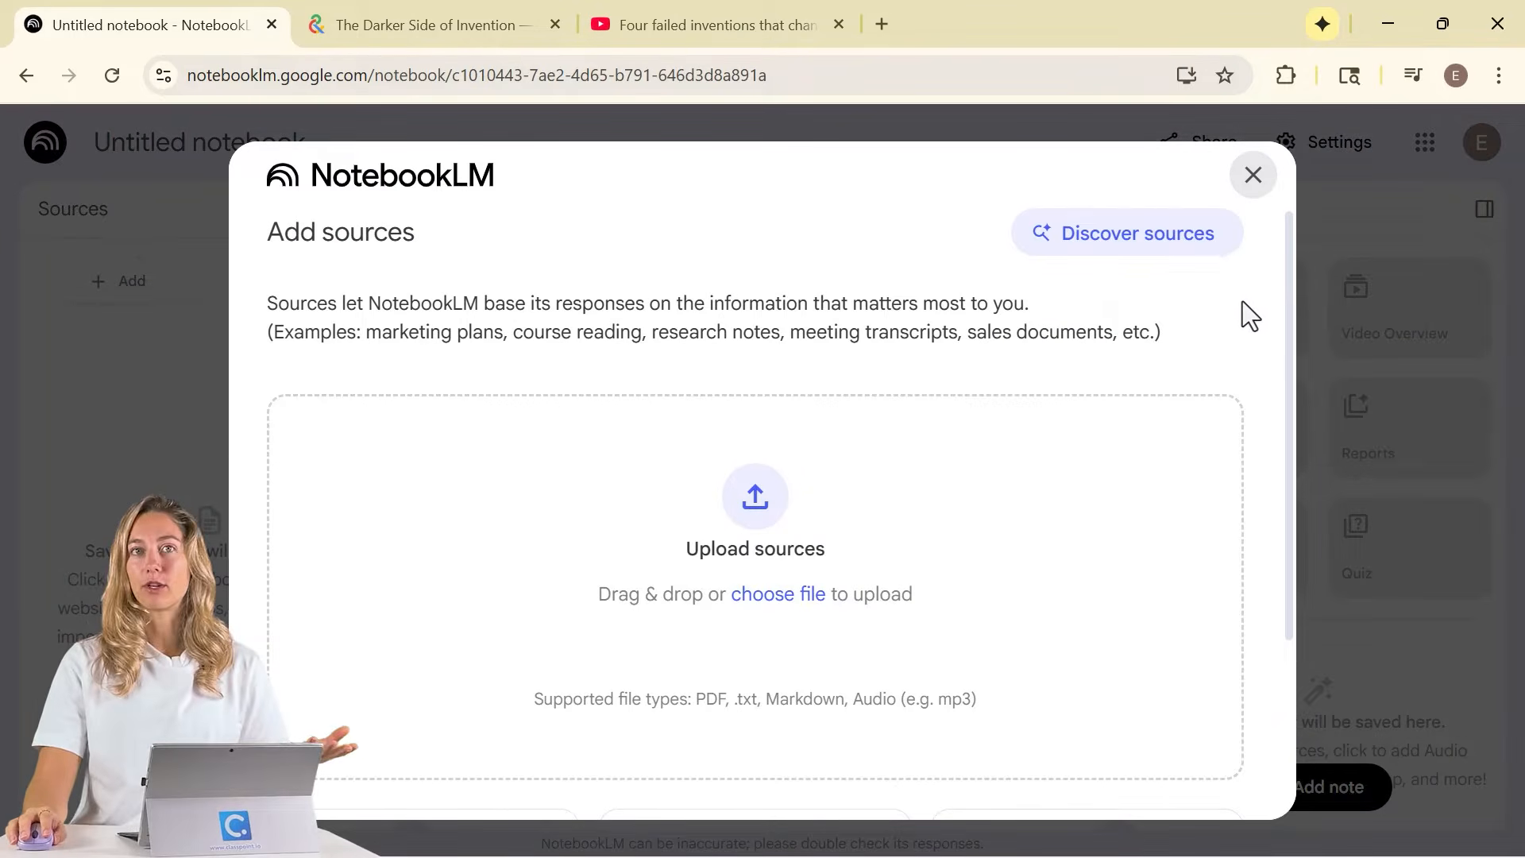
Upload the PDF "The Greatest Inventions In The Past 1000 Years _ OSU eHistory" from Downloads as a source.
scroll(919, 450, "down", 3)
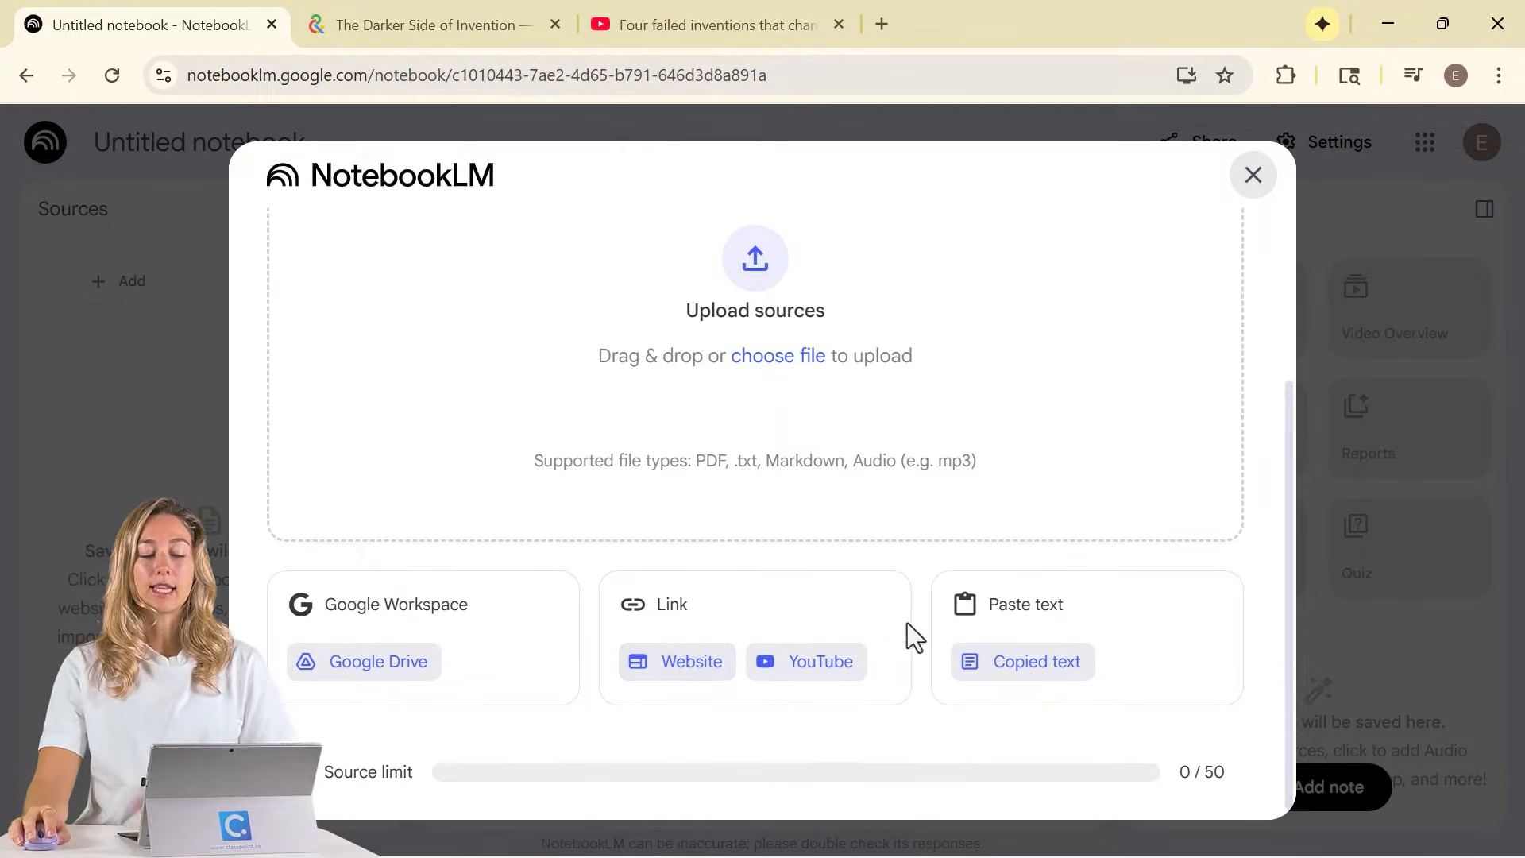
left_click(782, 360)
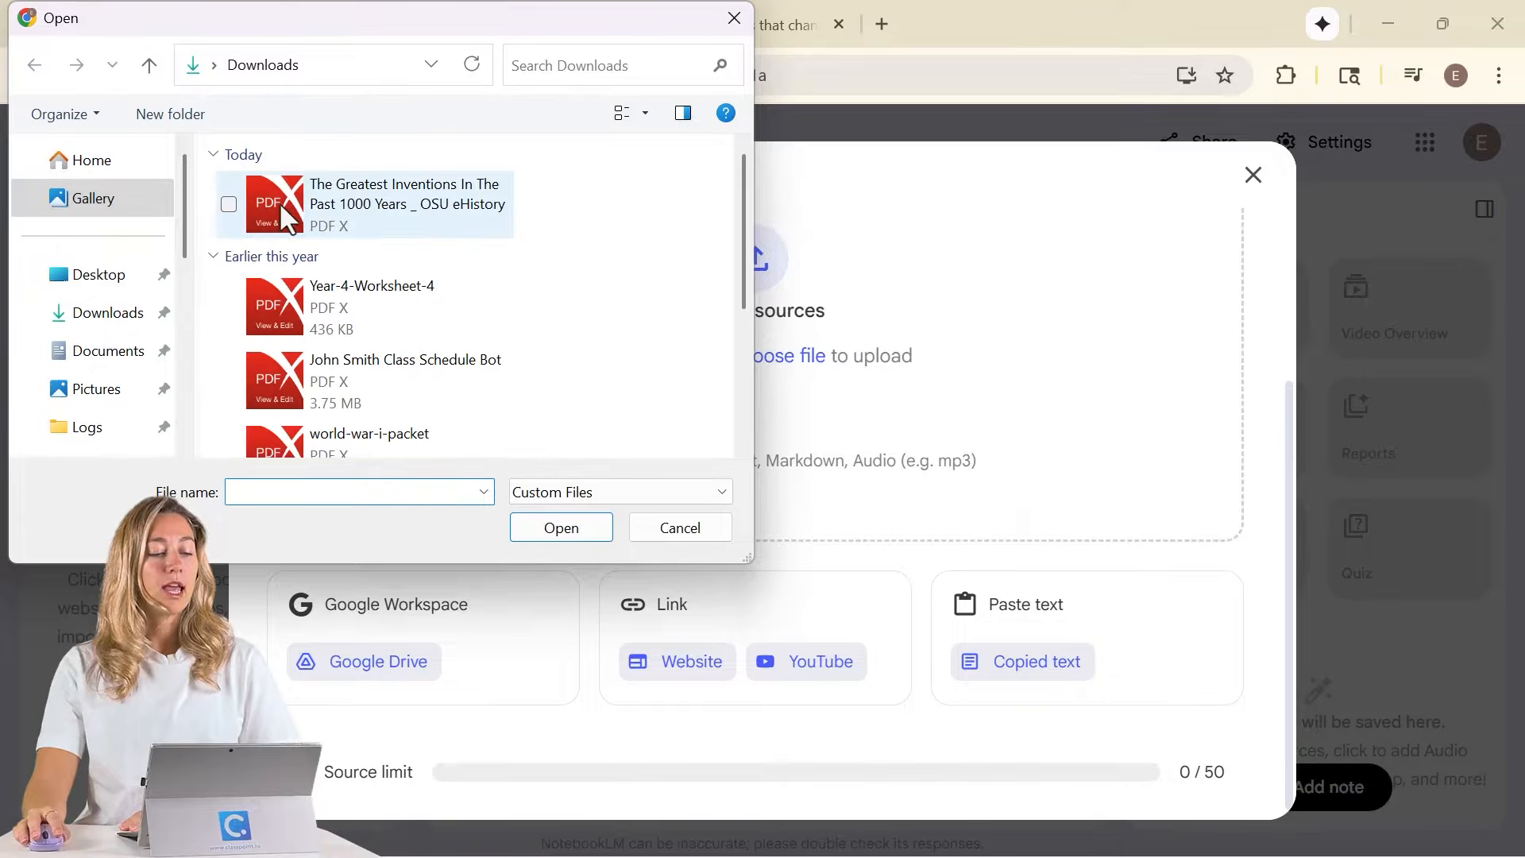
left_click(309, 212)
left_click(560, 528)
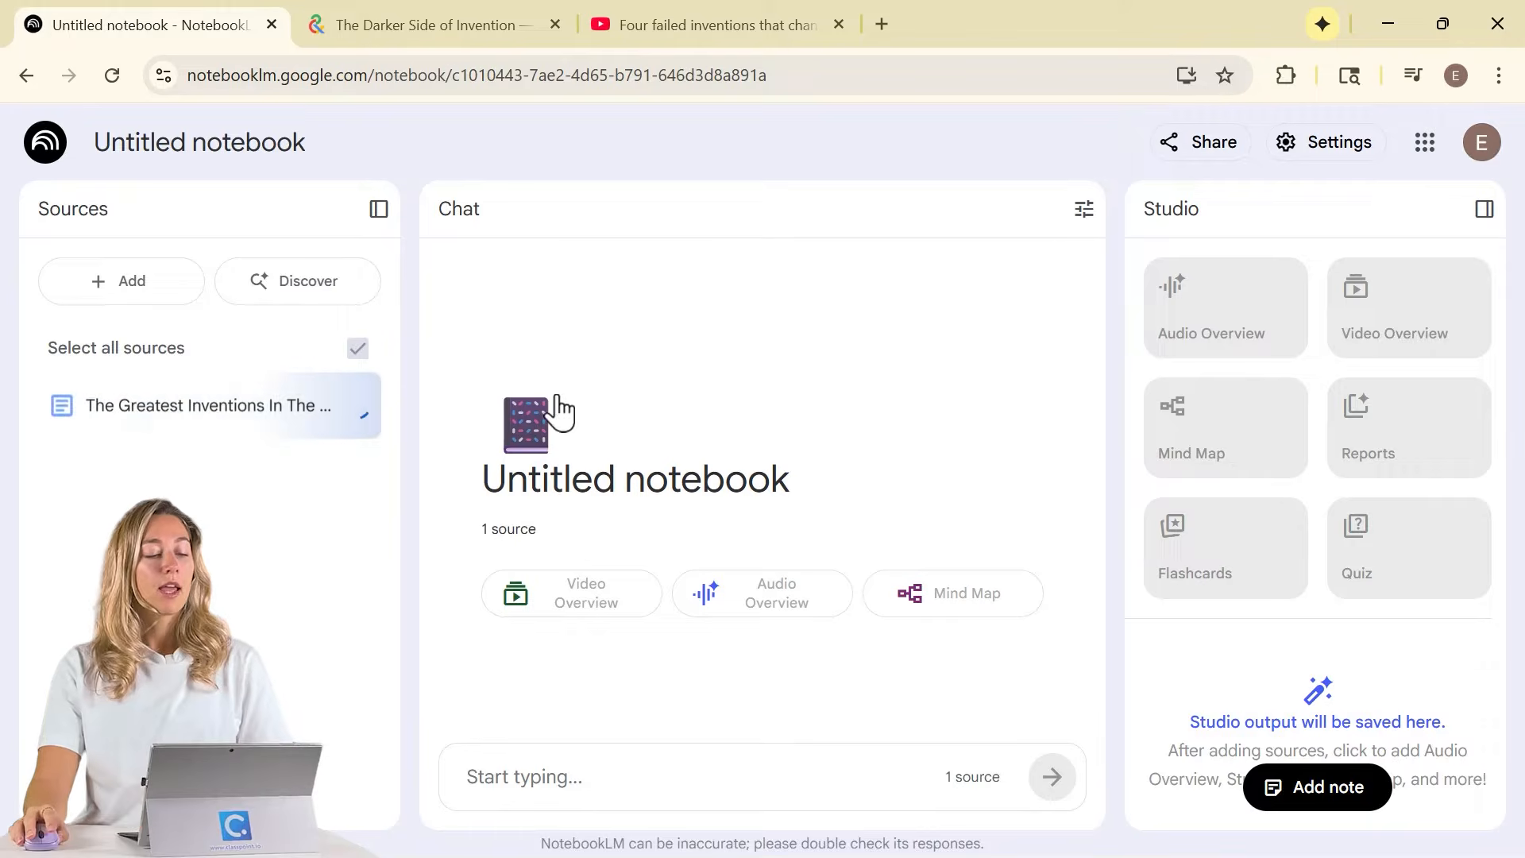
Add the copied text "Inventions That Changed the World – 50 Key Examples" from the clipboard history as a pasted-text source.
left_click(151, 286)
scroll(559, 407, "down", 1)
scroll(579, 413, "down", 3)
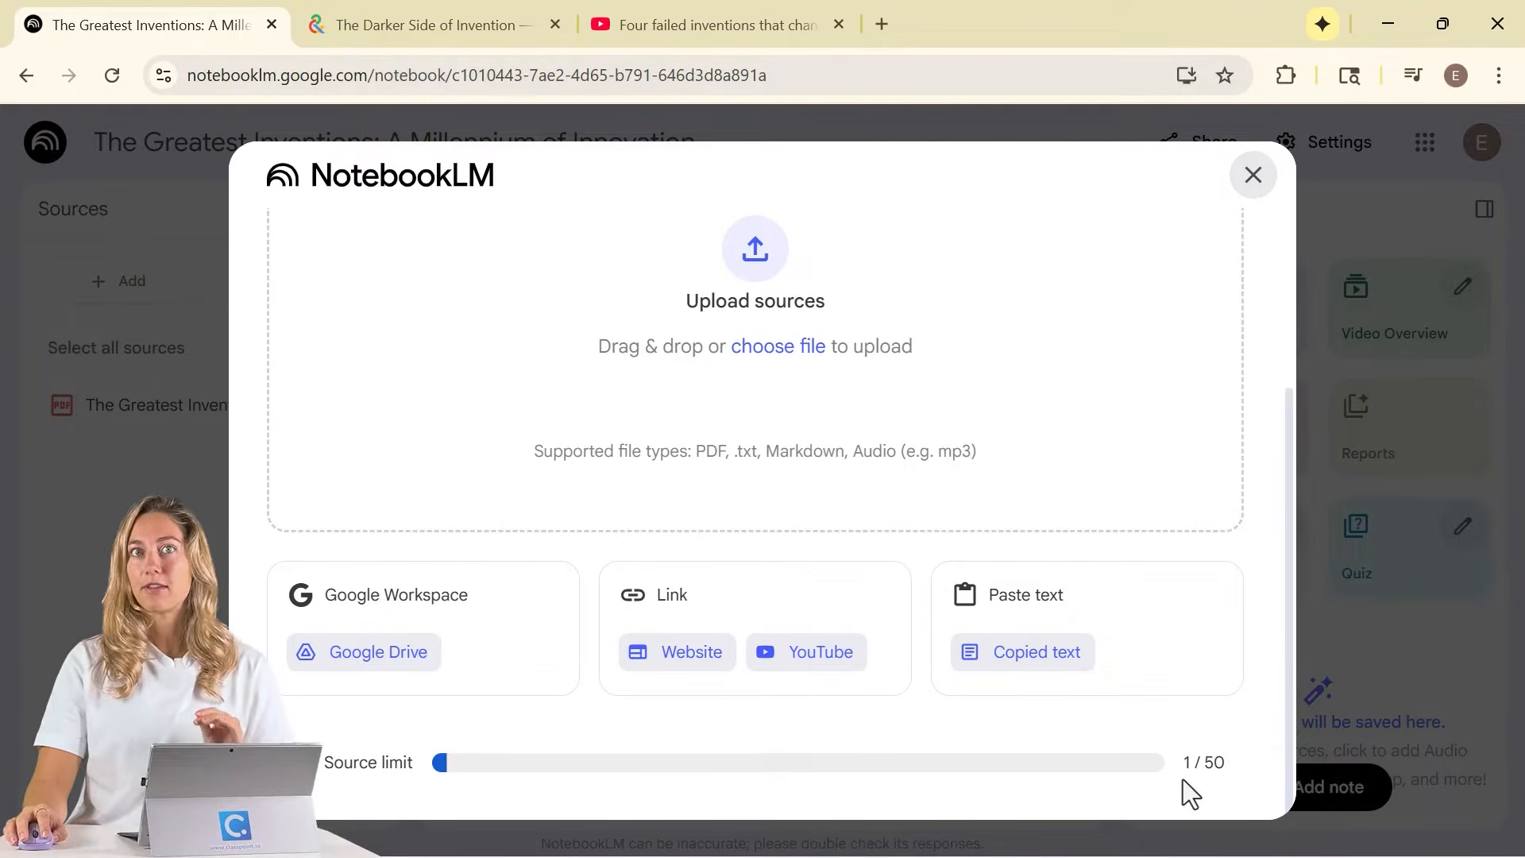
left_click(1038, 663)
key("super+v")
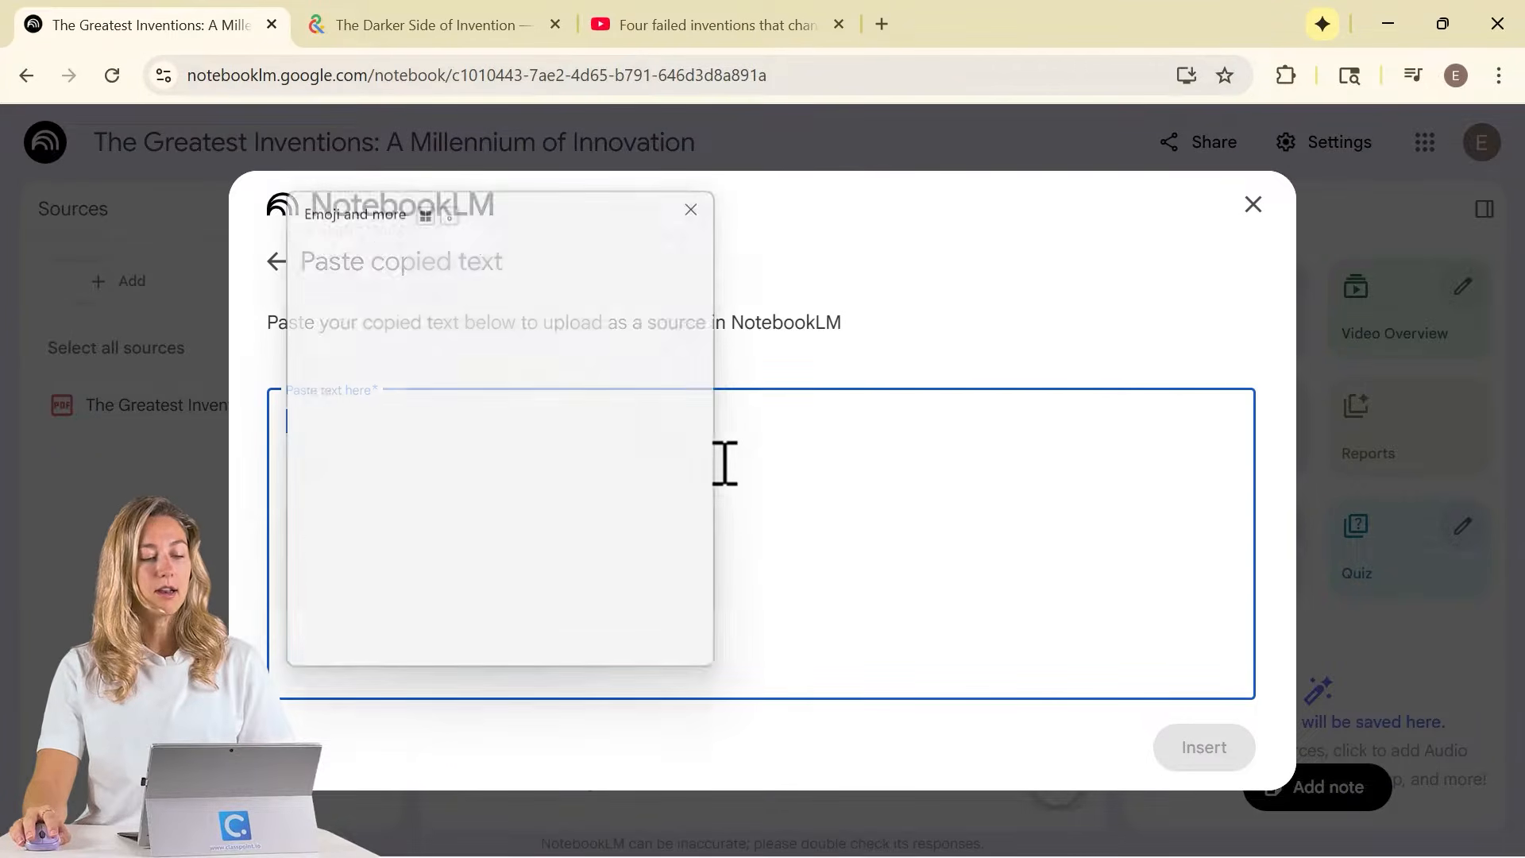
scroll(559, 476, "down", 3)
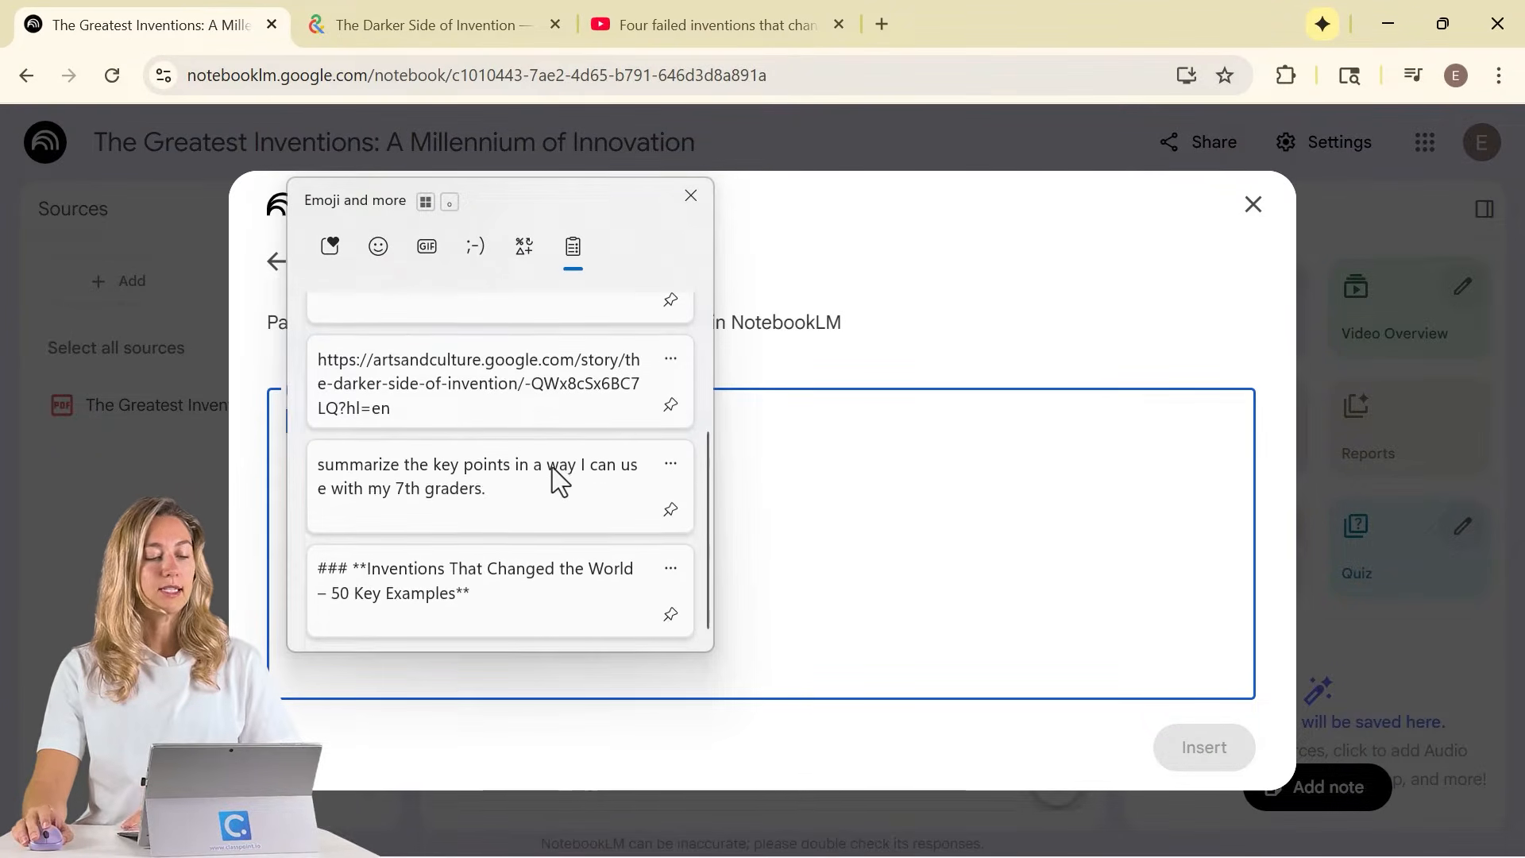
left_click(461, 584)
left_click(1203, 748)
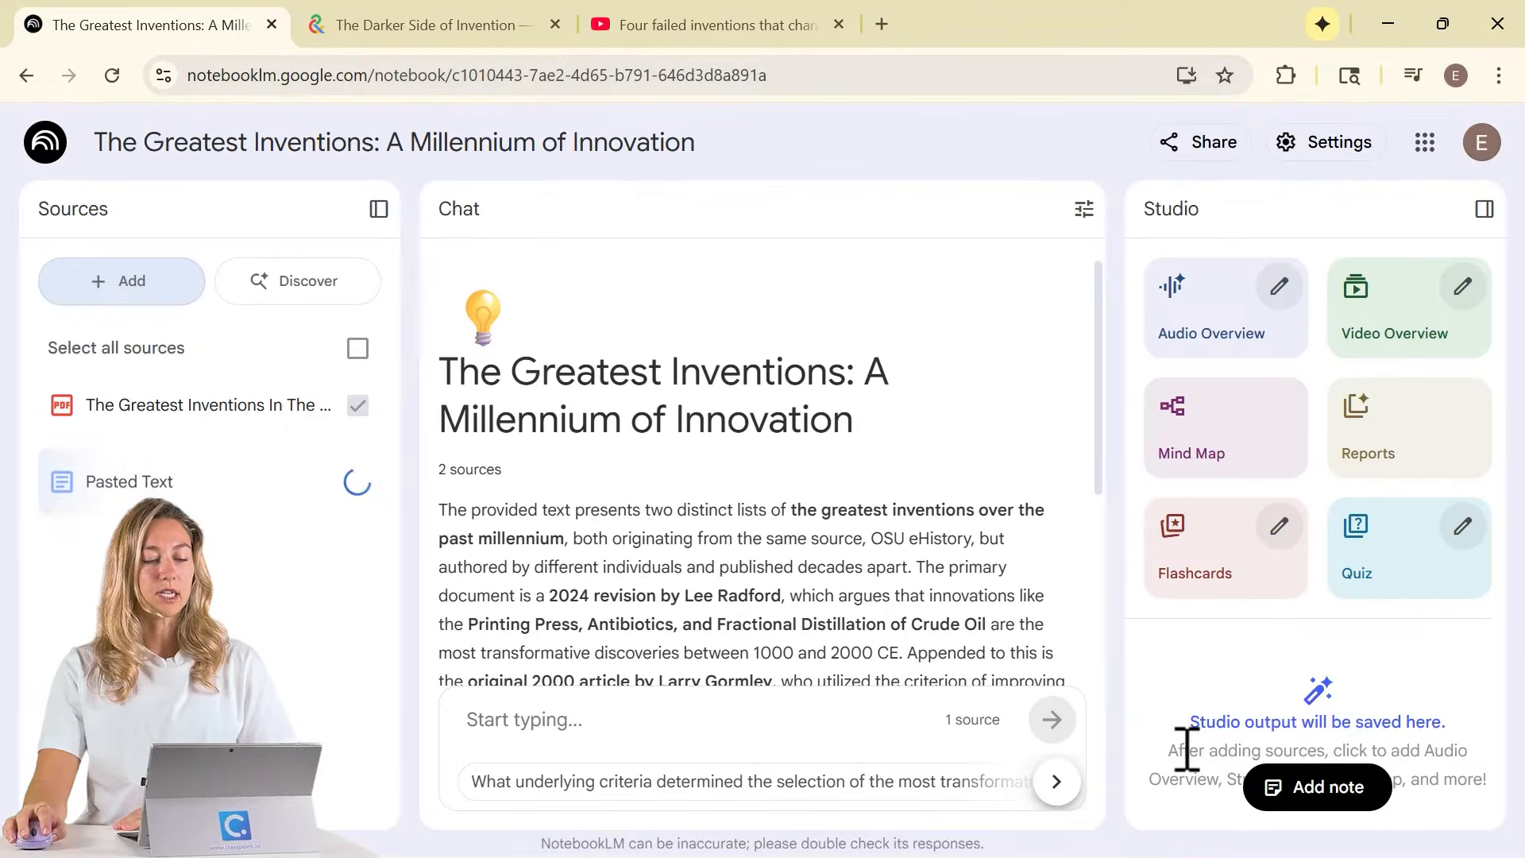
Try to add the Google Arts & Culture article "The Darker Side of Invention" as a website source using its URL.
left_click(479, 20)
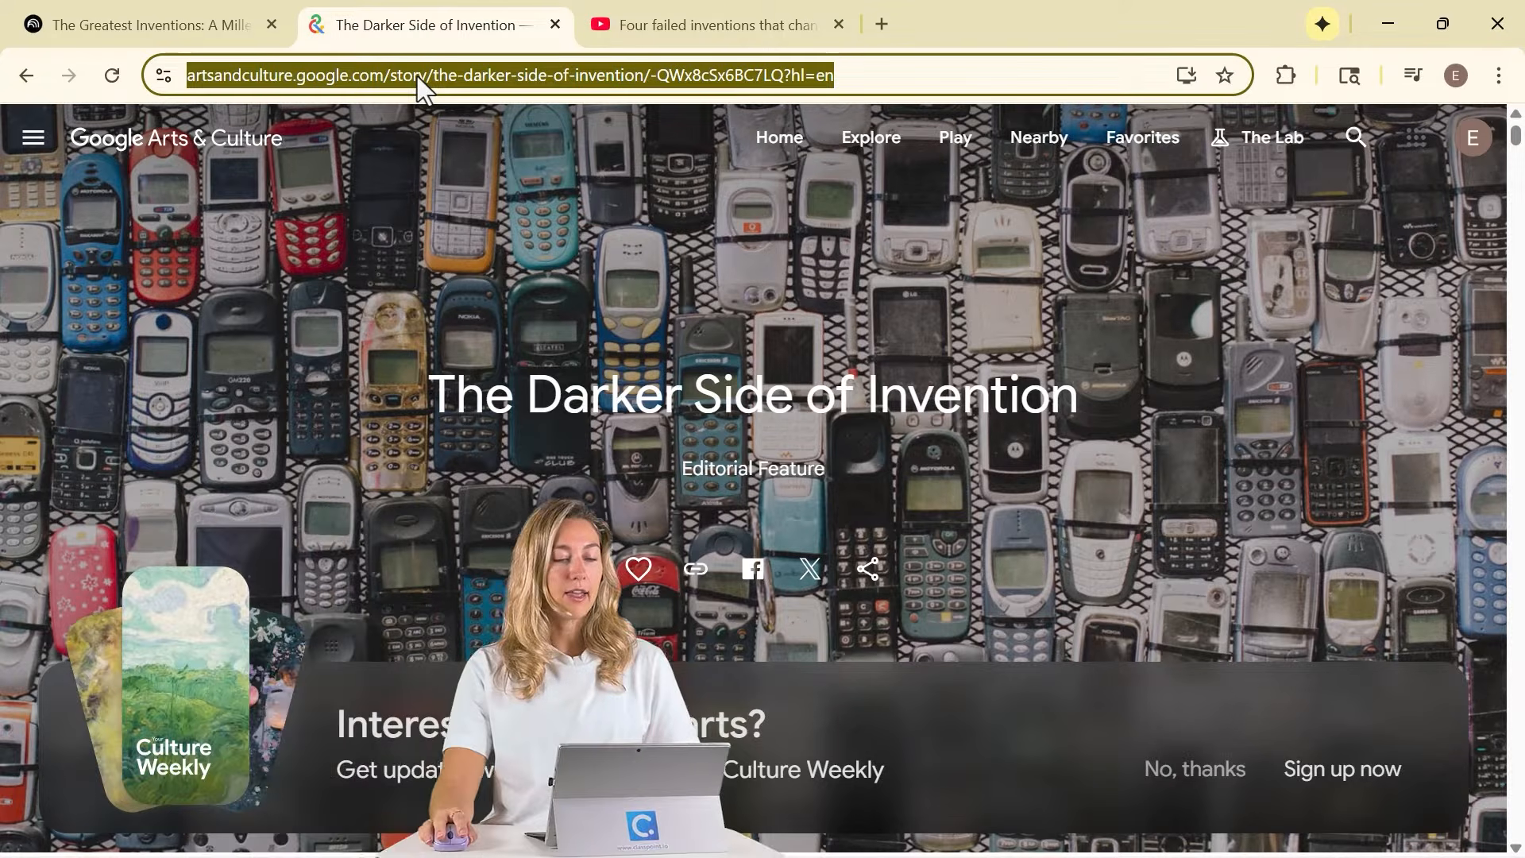
left_click(664, 19)
left_click(119, 28)
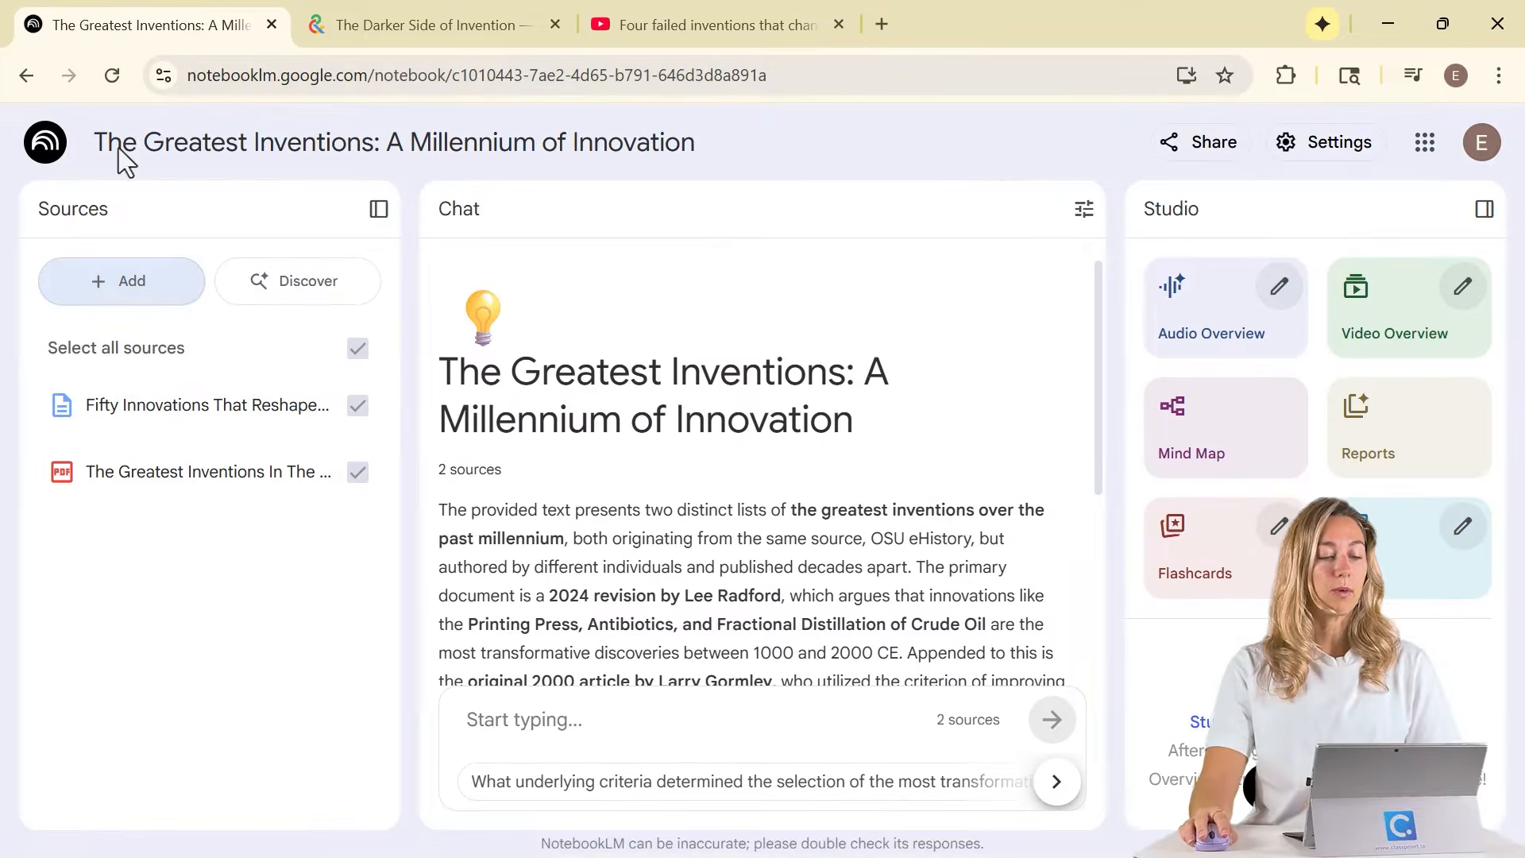
left_click(127, 309)
scroll(651, 556, "down", 3)
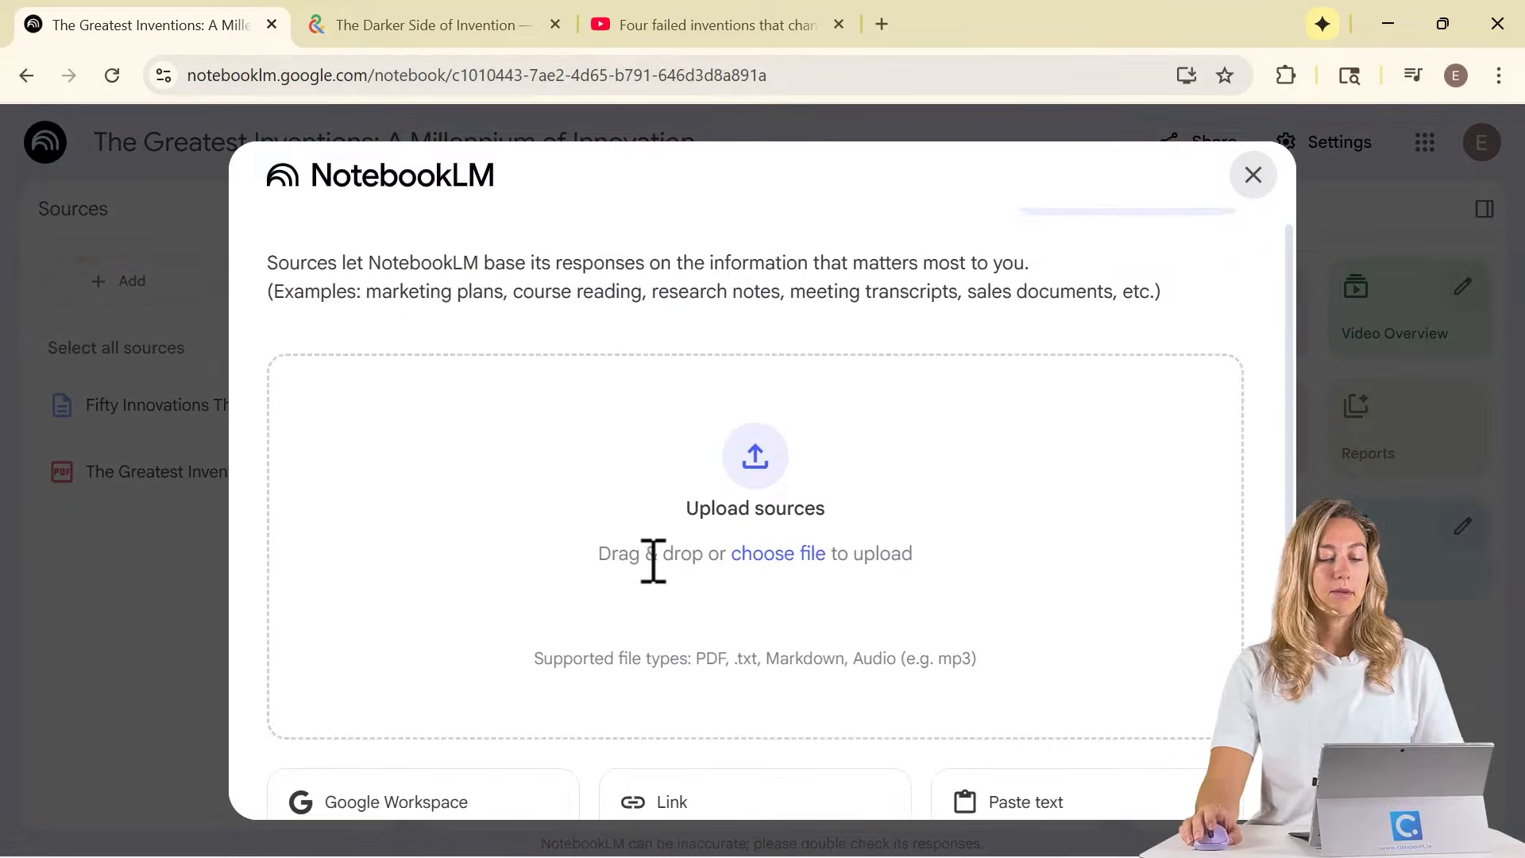
left_click(657, 664)
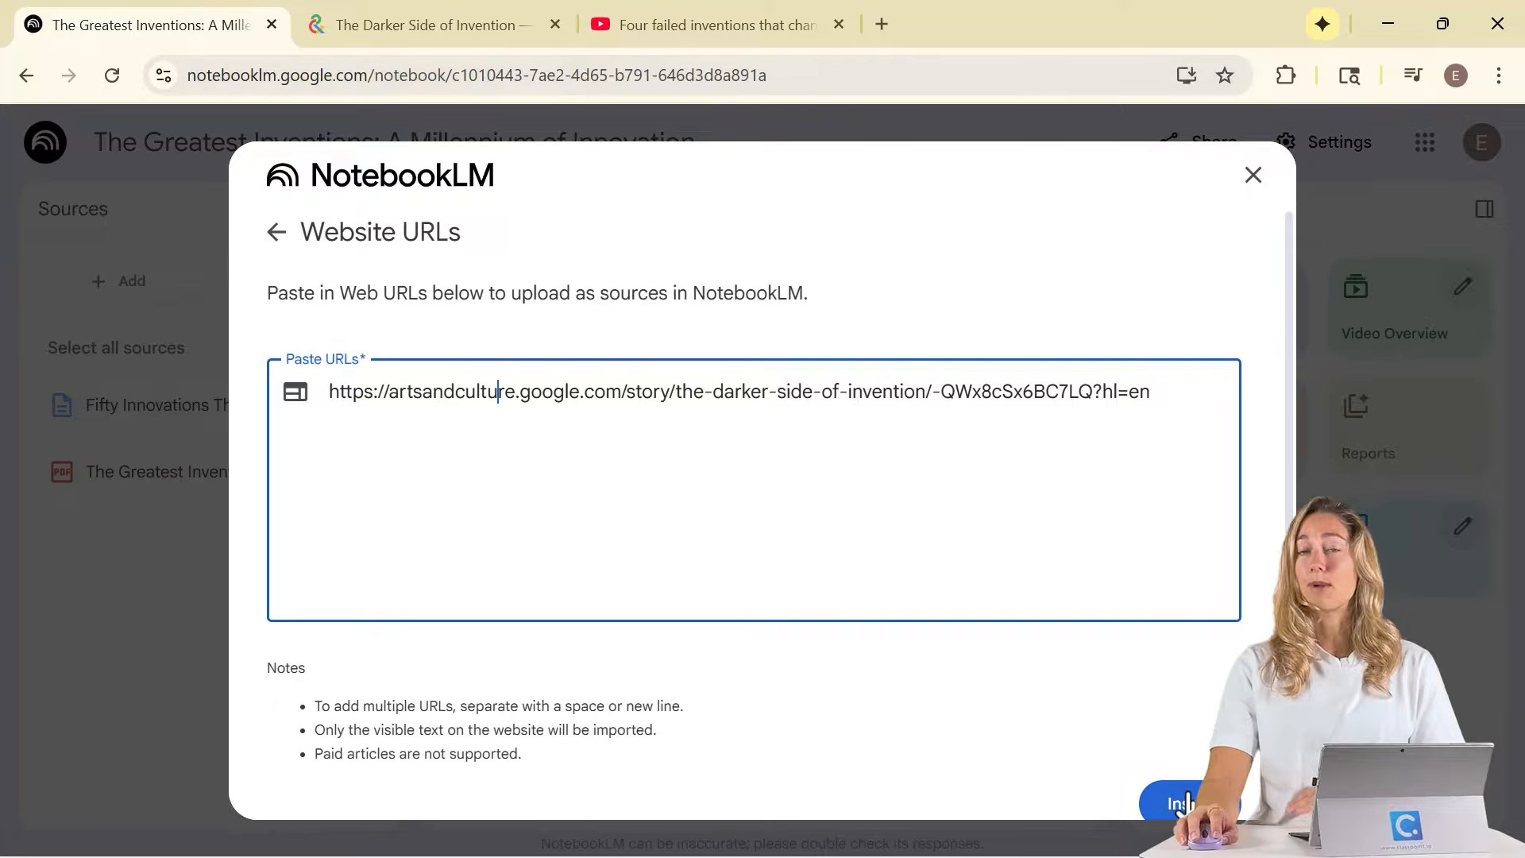
left_click(1184, 802)
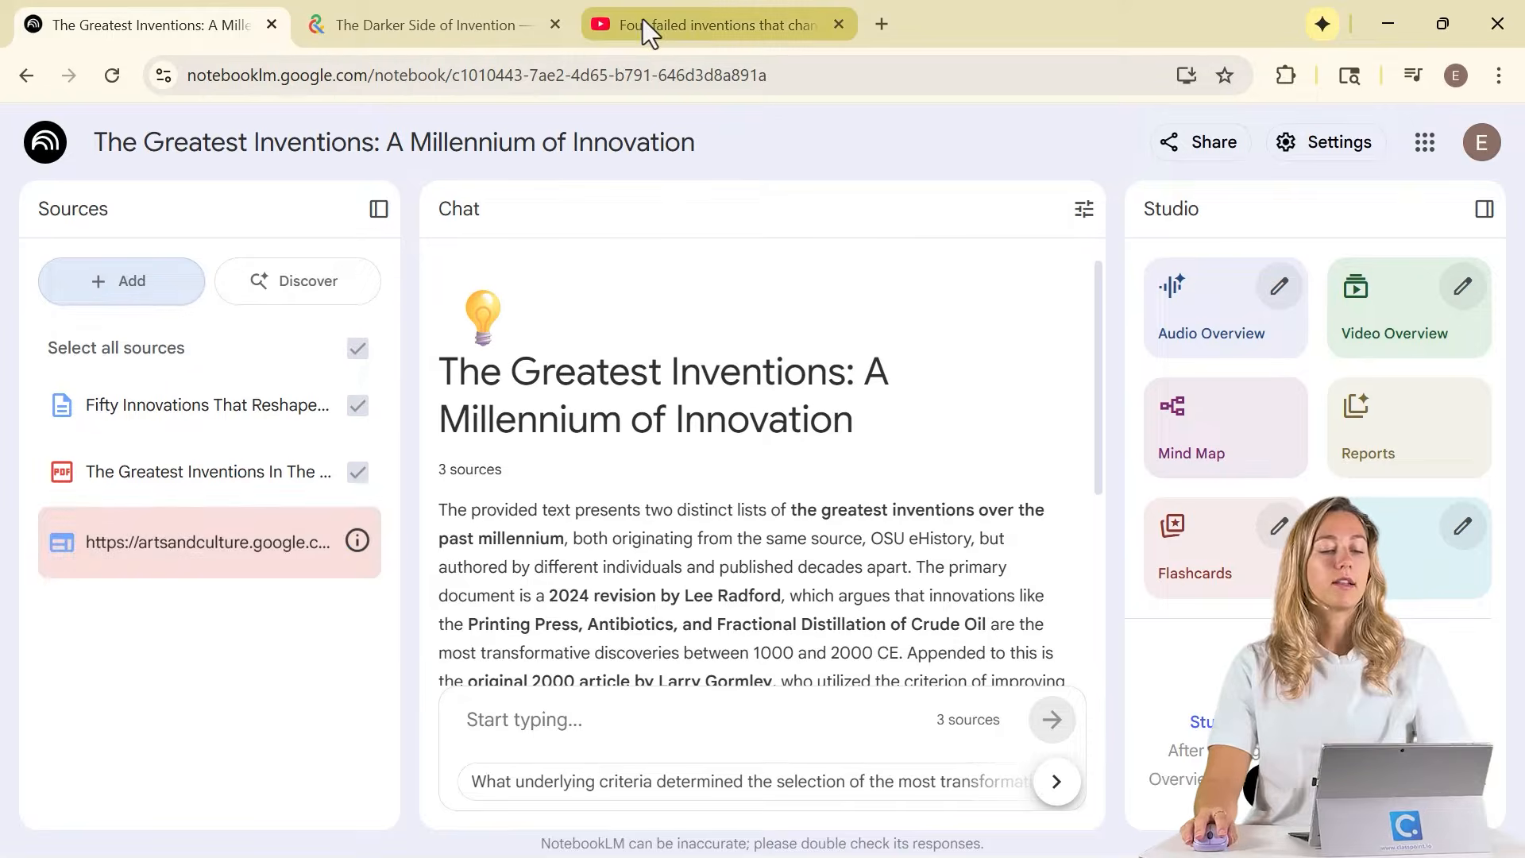
Add the YouTube video "Four failed inventions that changed the world" as a source using its URL.
left_click(647, 26)
left_click(131, 30)
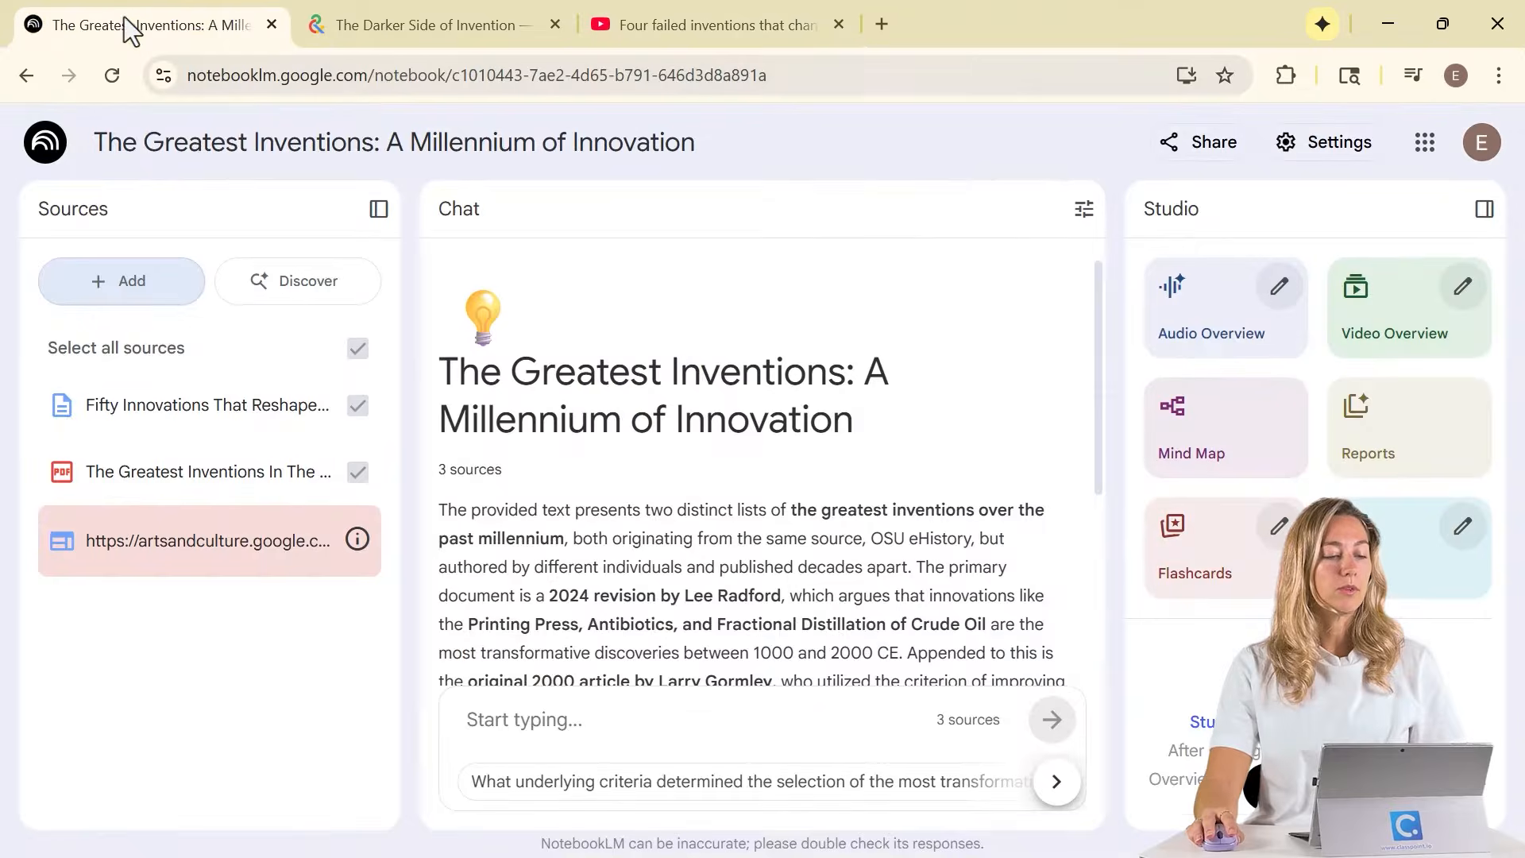
left_click(140, 302)
scroll(368, 457, "down", 3)
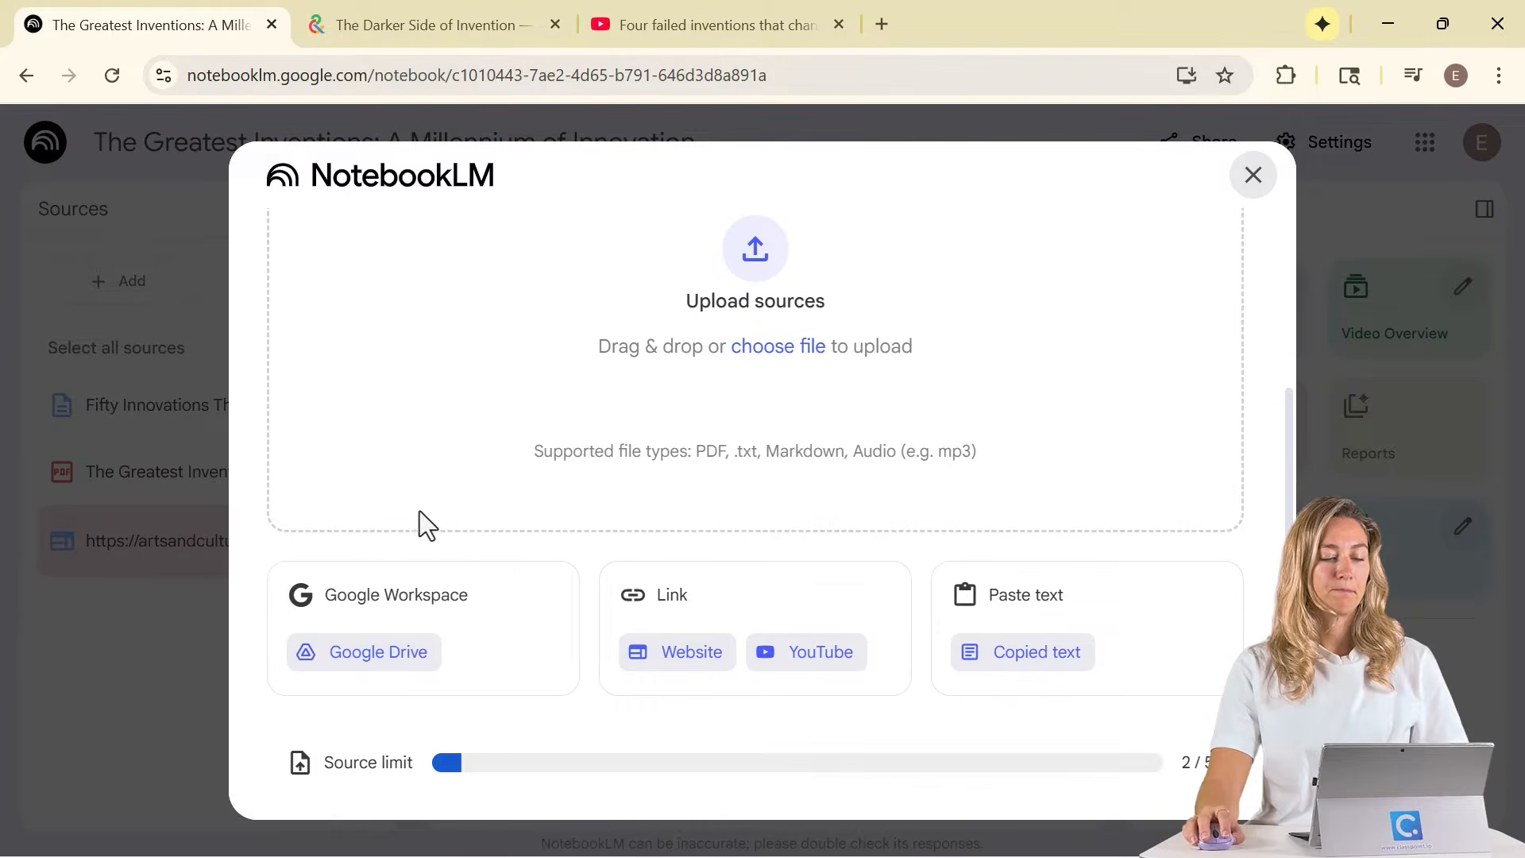
left_click(802, 653)
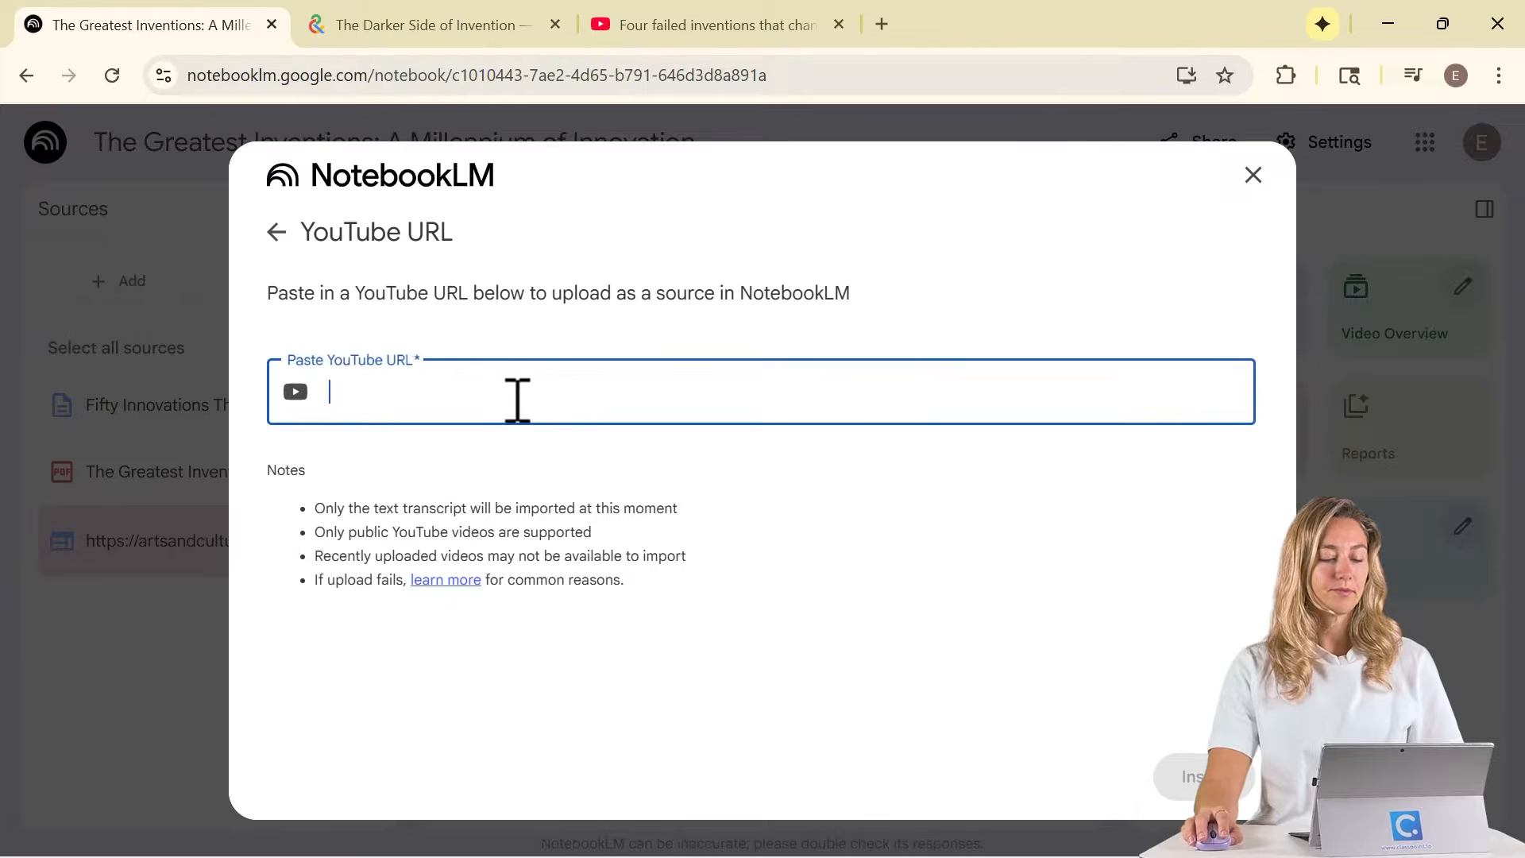
left_click(1192, 772)
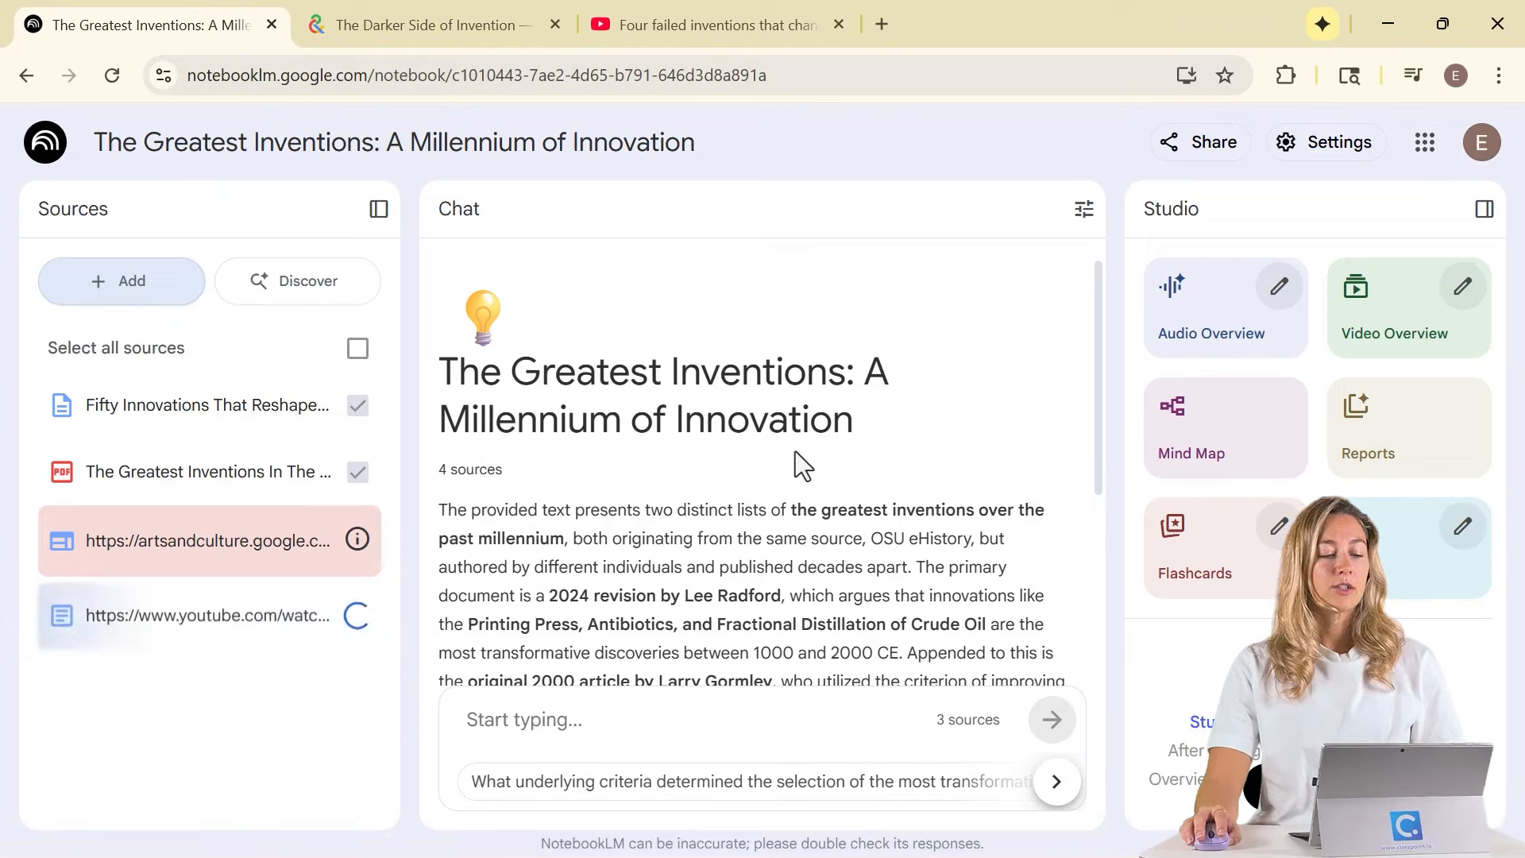
Add the "Inventors!" presentation from the starred Google Drive files as a source.
left_click(135, 281)
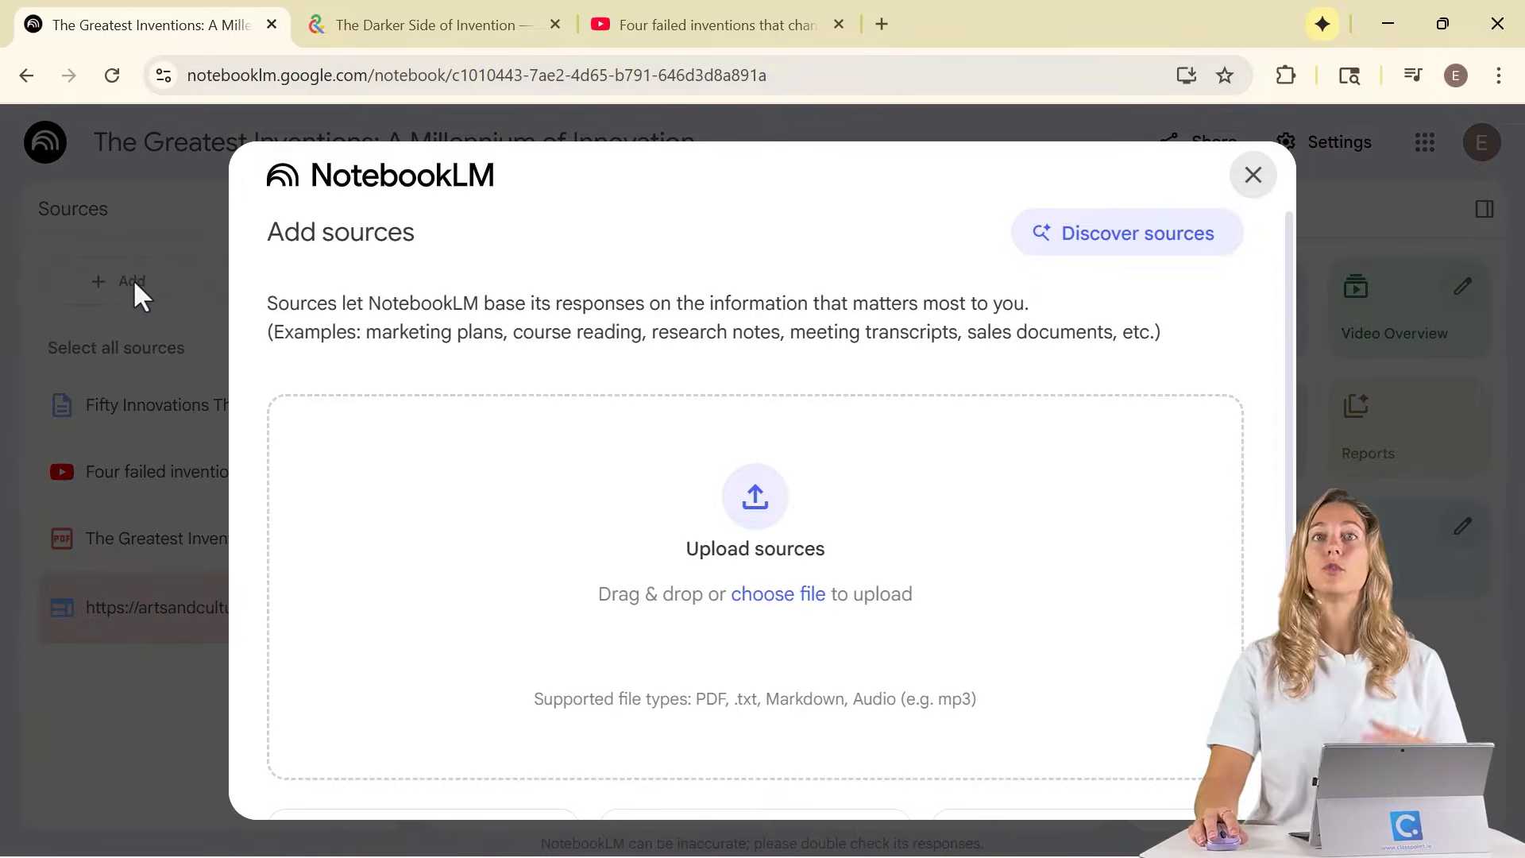
scroll(596, 572, "down", 3)
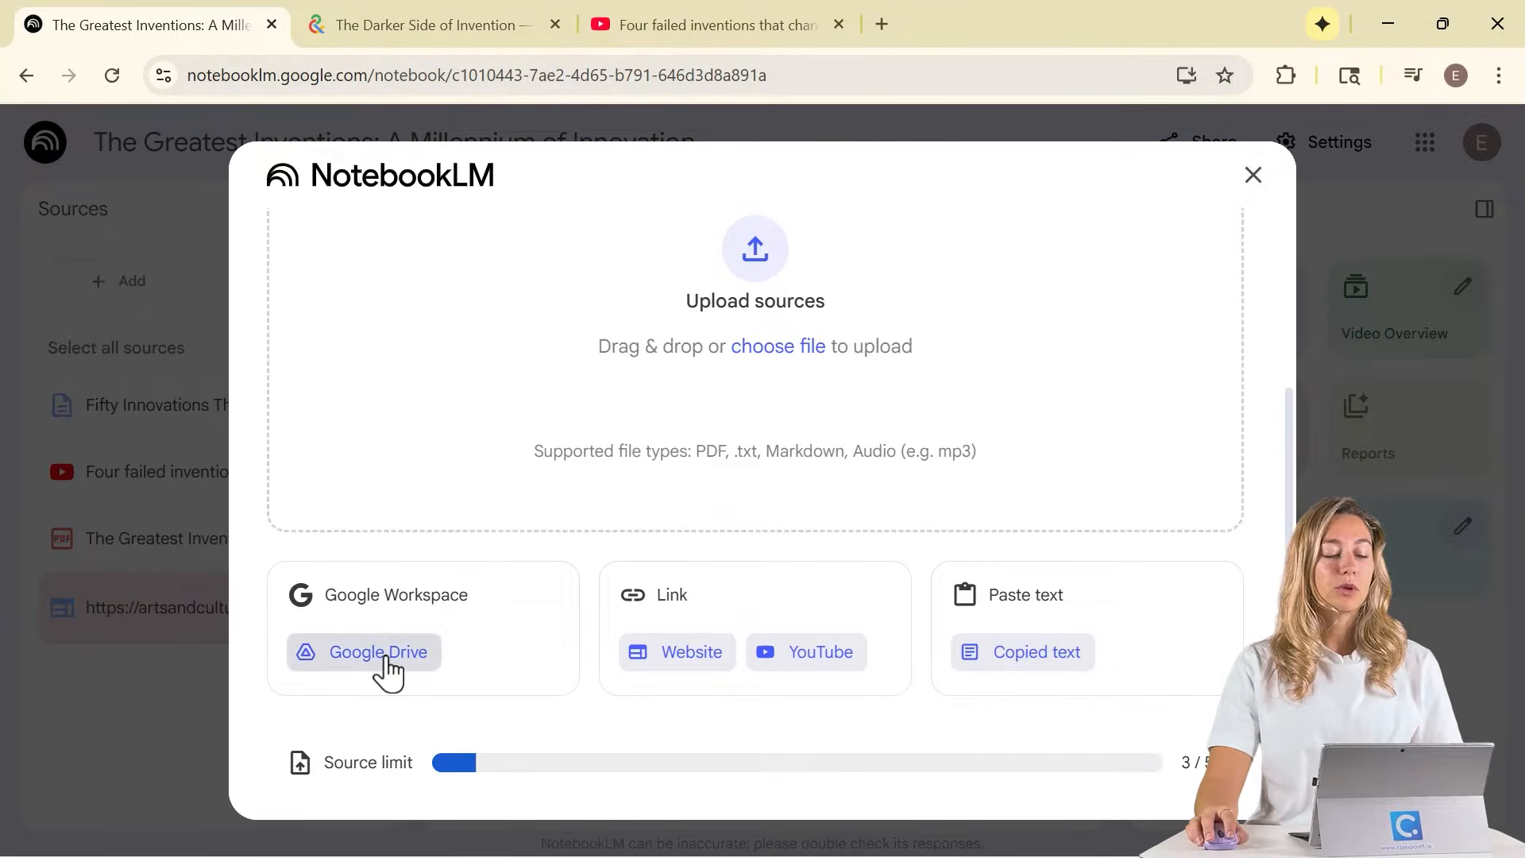
left_click(379, 652)
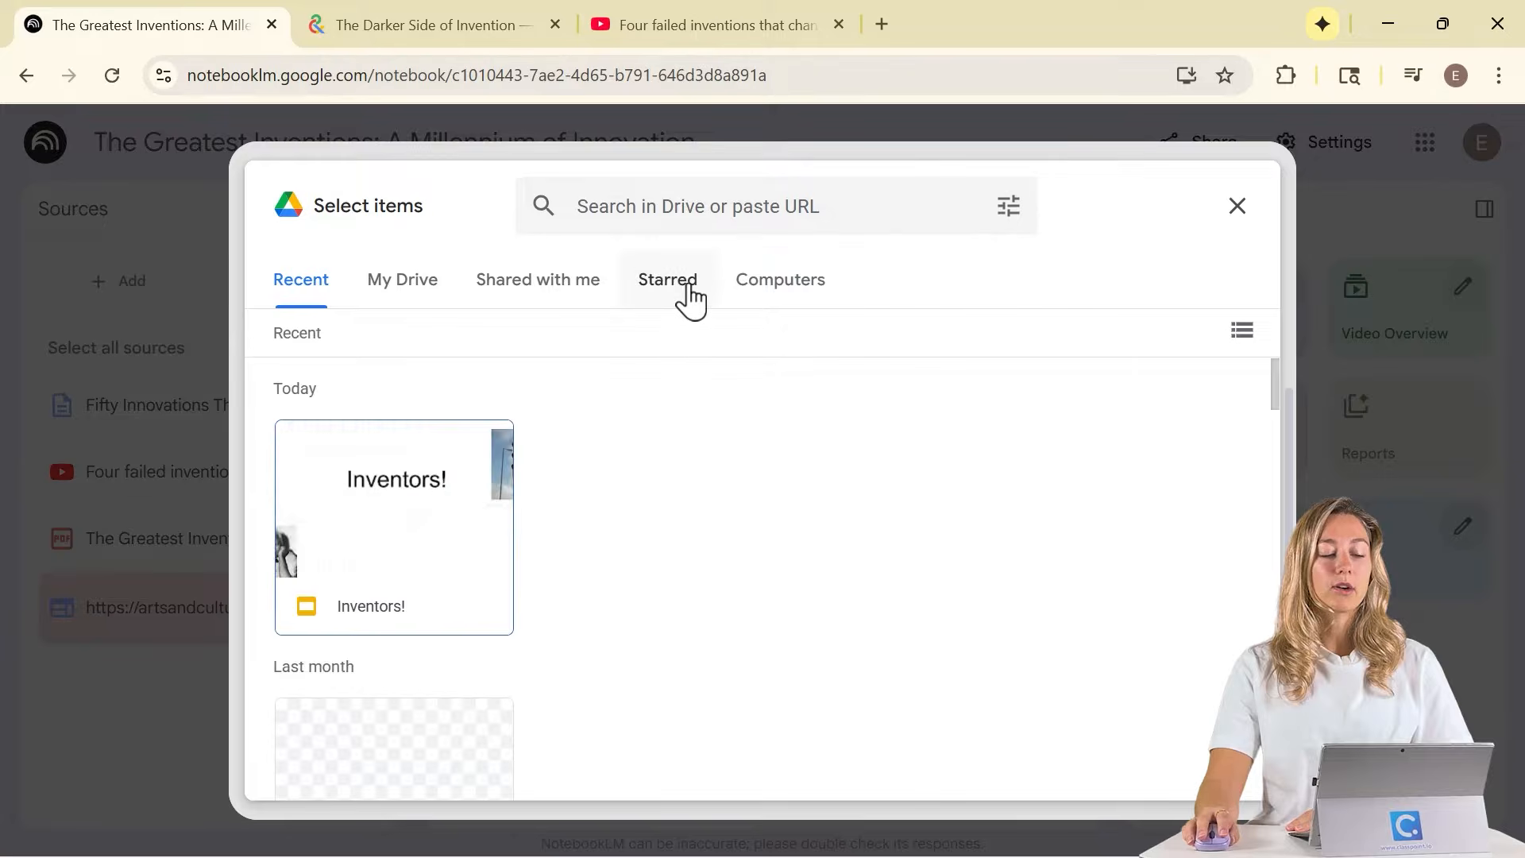
left_click(685, 297)
left_click(394, 551)
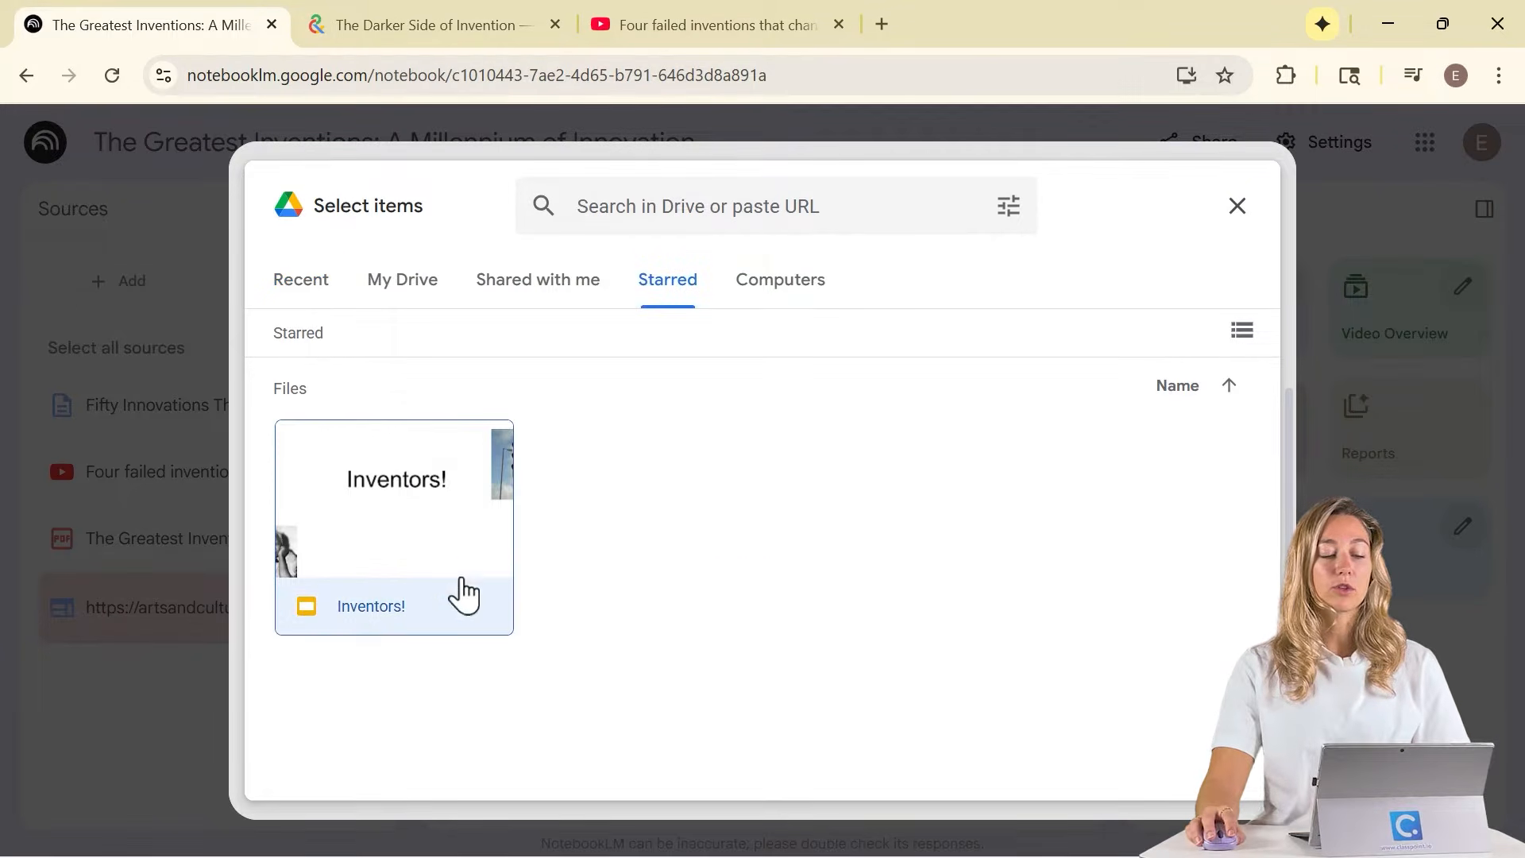
left_click(1195, 769)
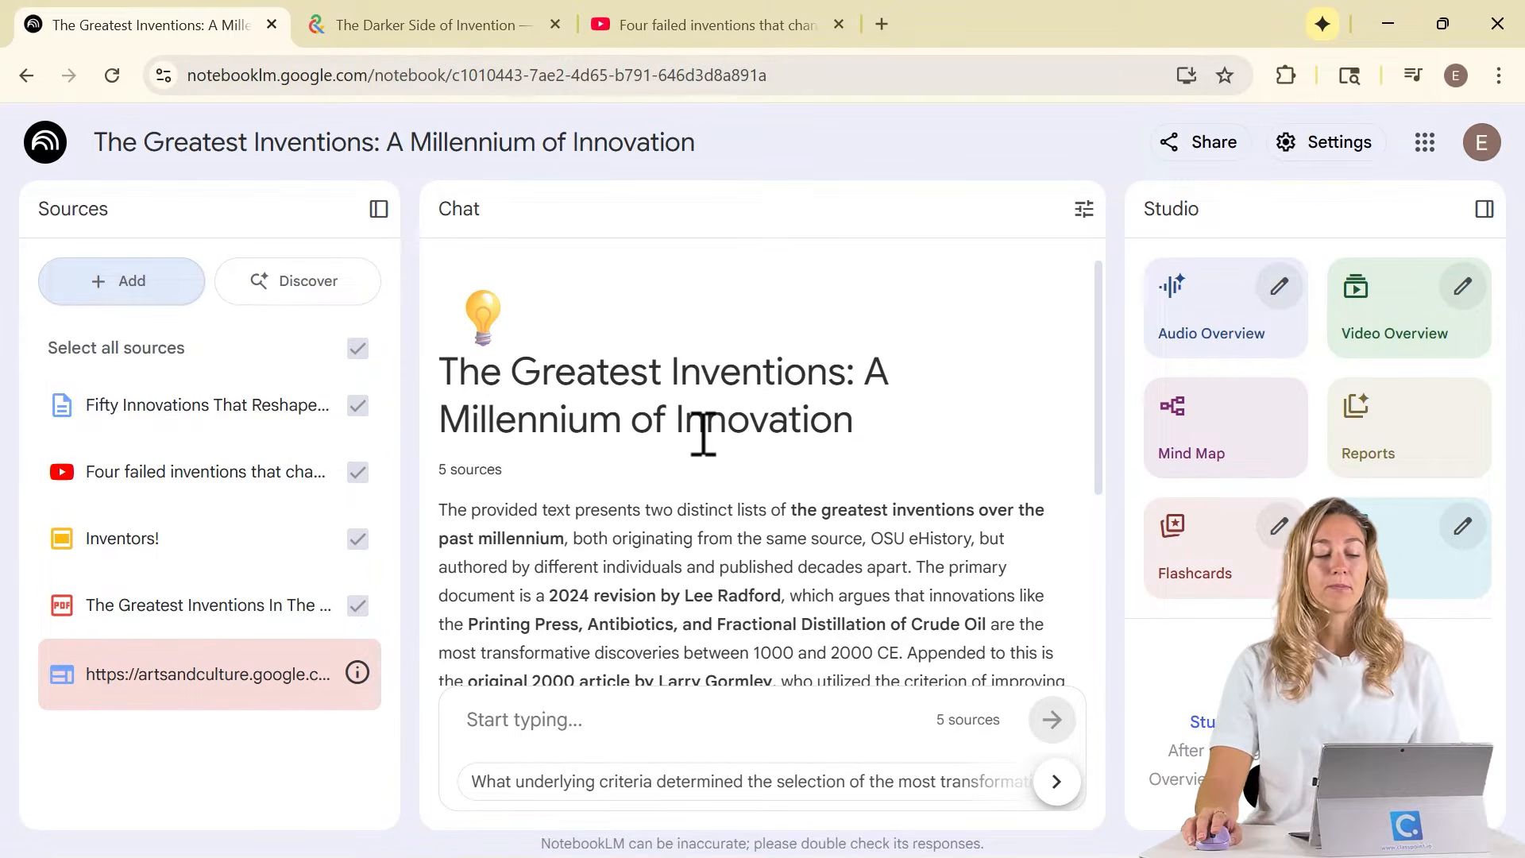
Ask the notebook chat to "summarize the key points in a way I can use with my 7th graders" and read the response.
scroll(703, 435, "down", 5)
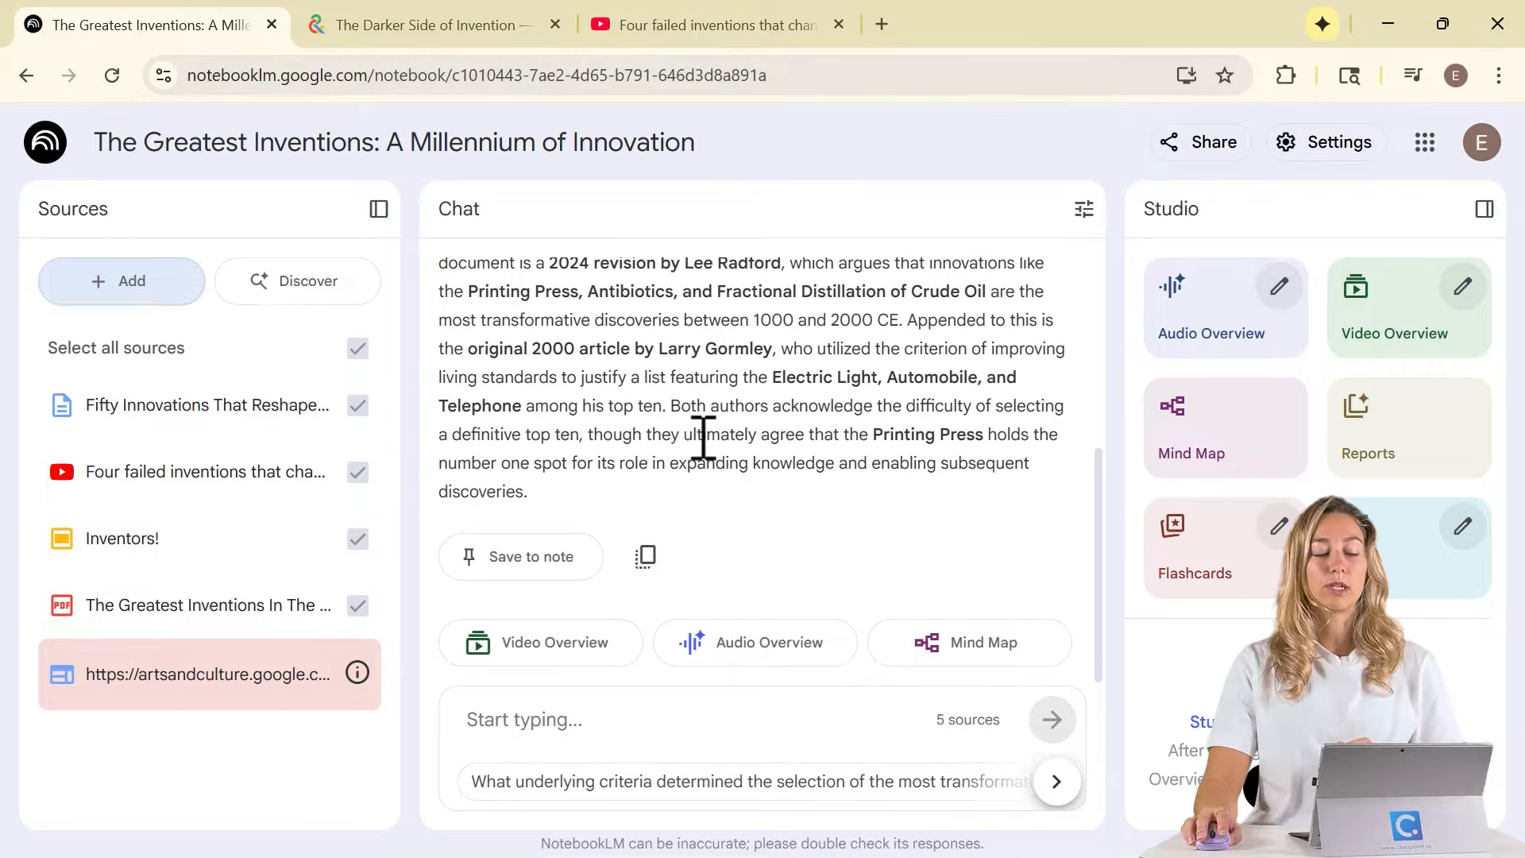
left_click(618, 719)
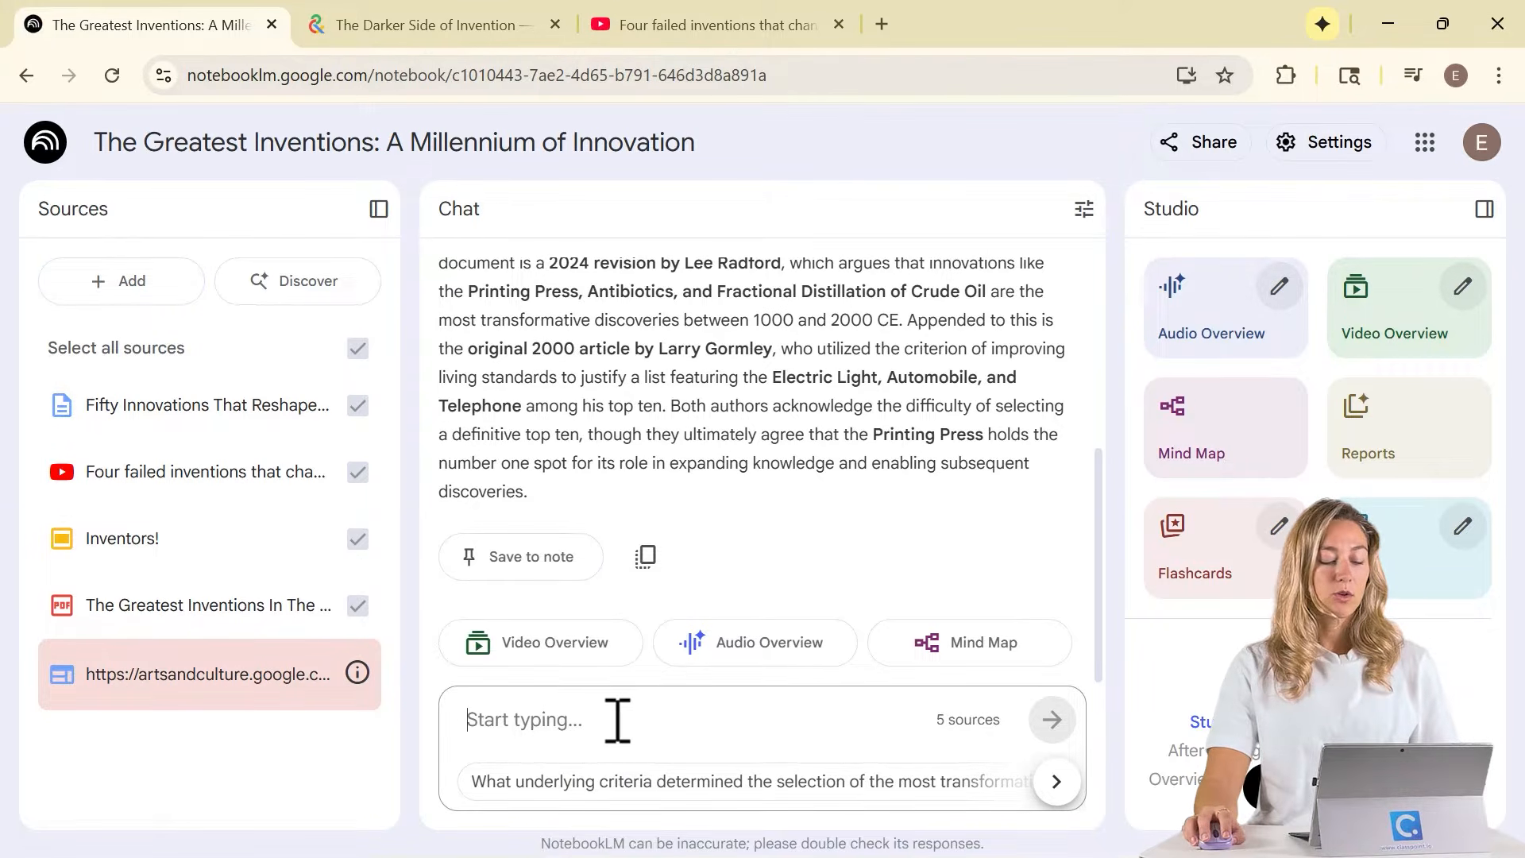
key("super+v")
scroll(594, 541, "down", 3)
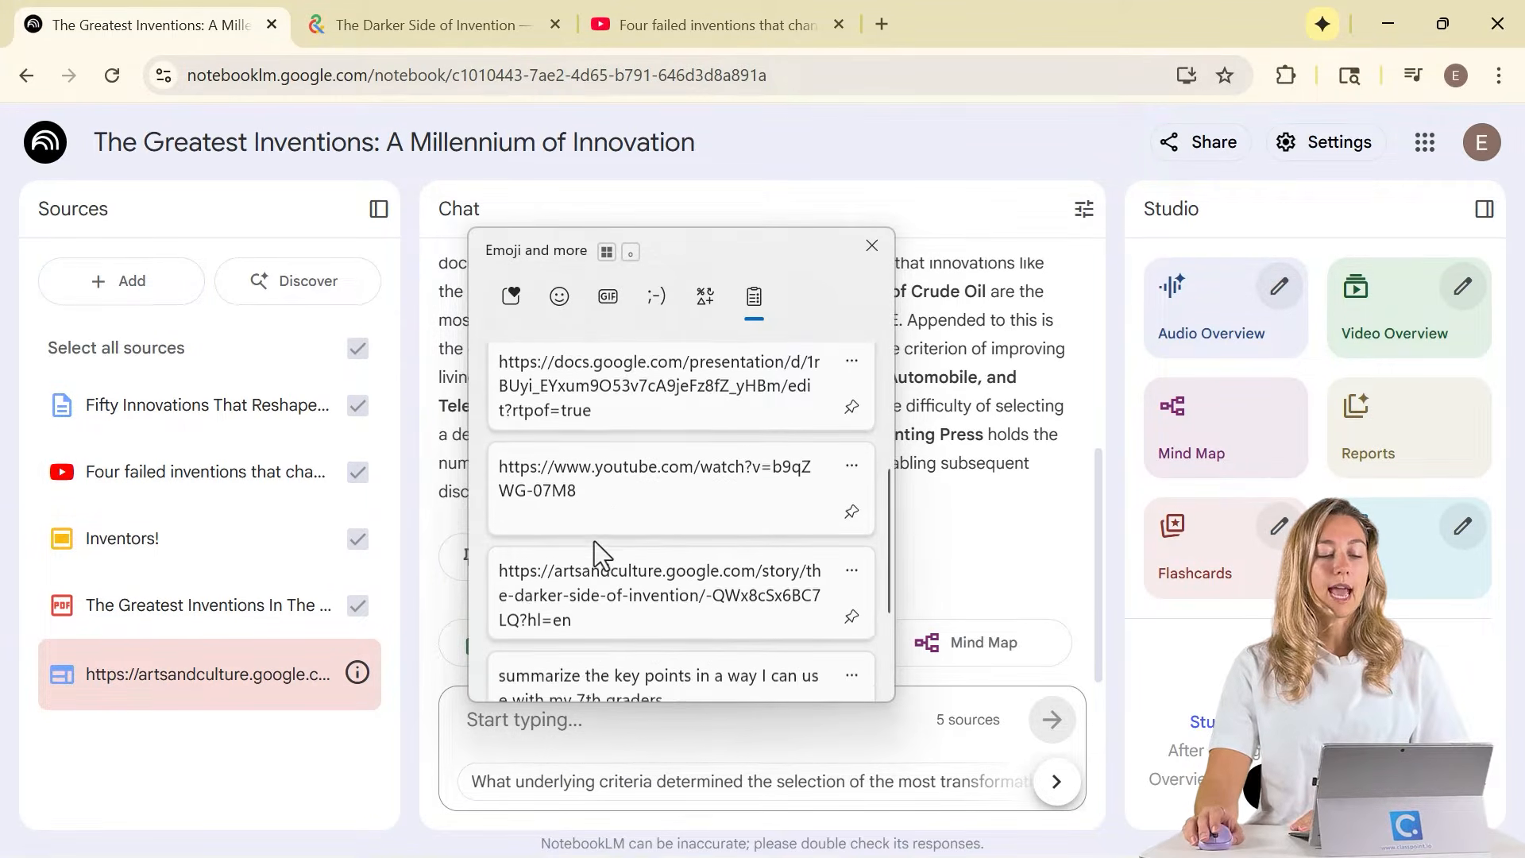
scroll(616, 635, "down", 2)
left_click(613, 546)
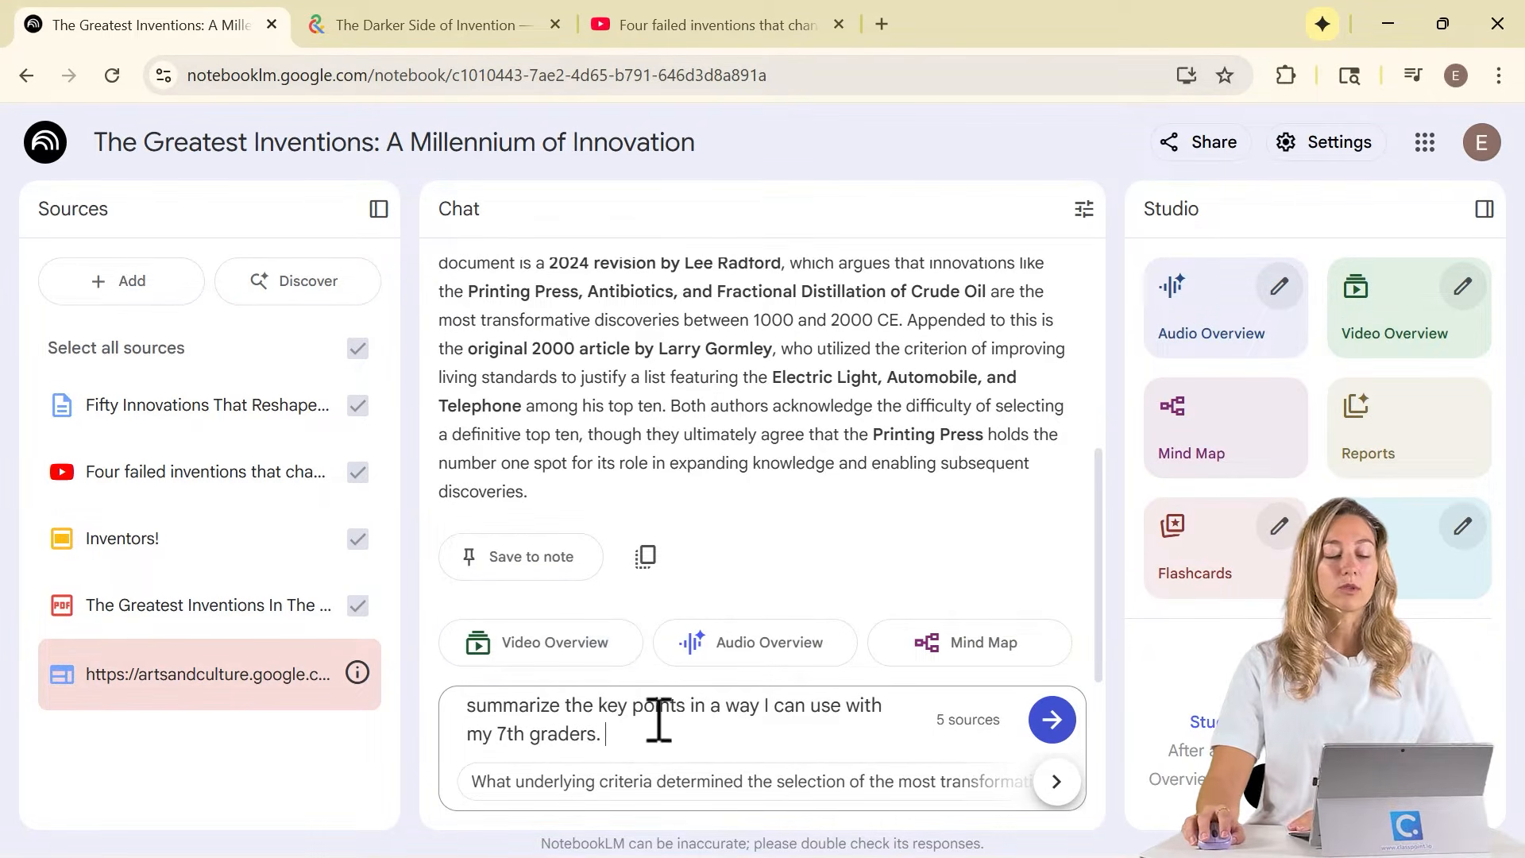
left_click(1049, 720)
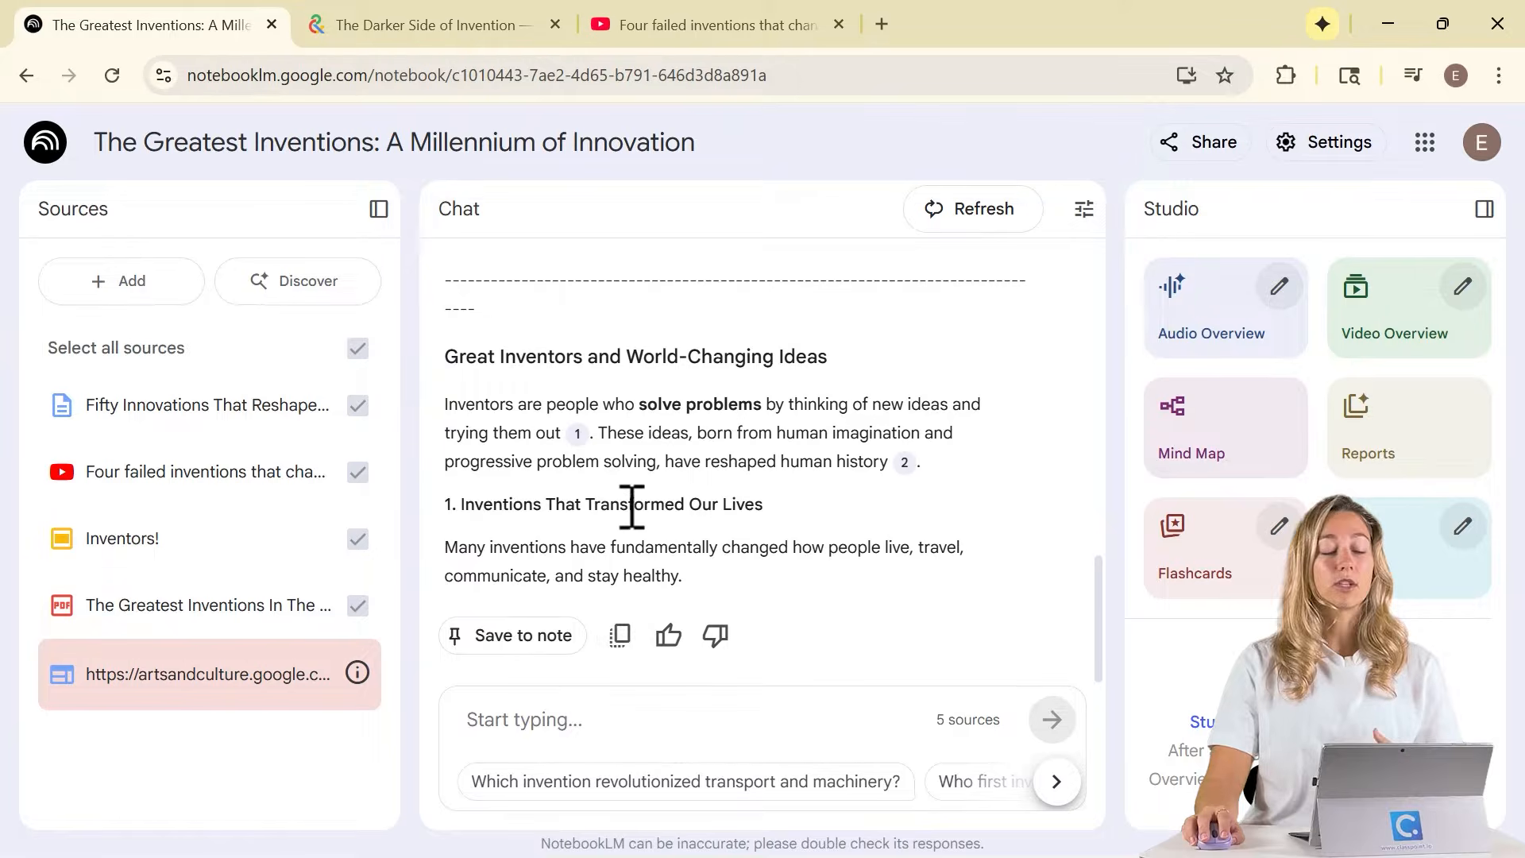
scroll(633, 507, "down", 15)
scroll(632, 507, "down", 10)
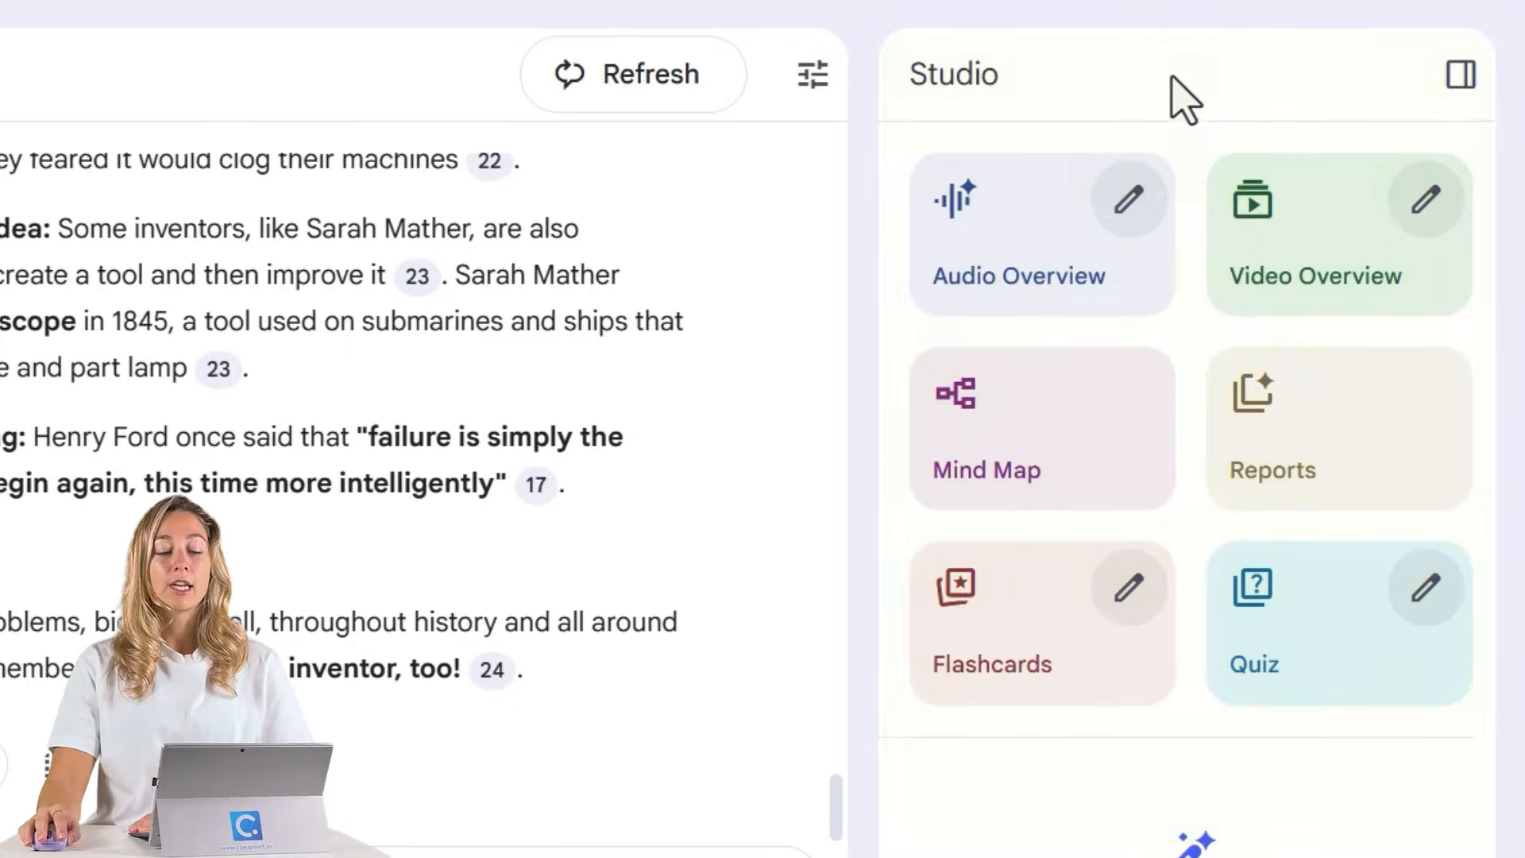
Generate an Audio Overview, plus a flashcard set customized to Fewer cards and Easy difficulty.
left_click(1025, 246)
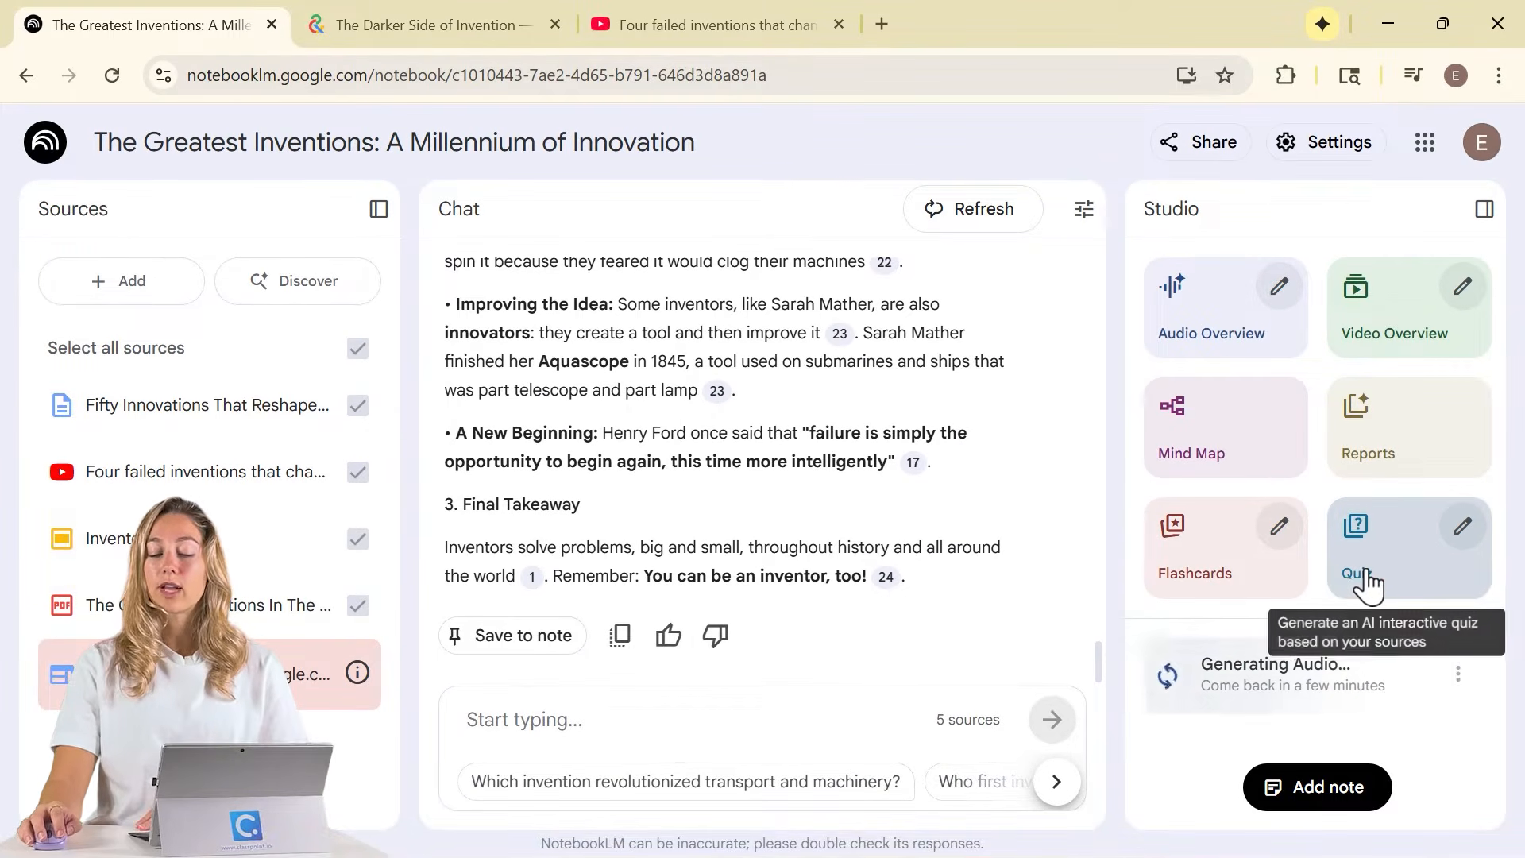
left_click(1297, 535)
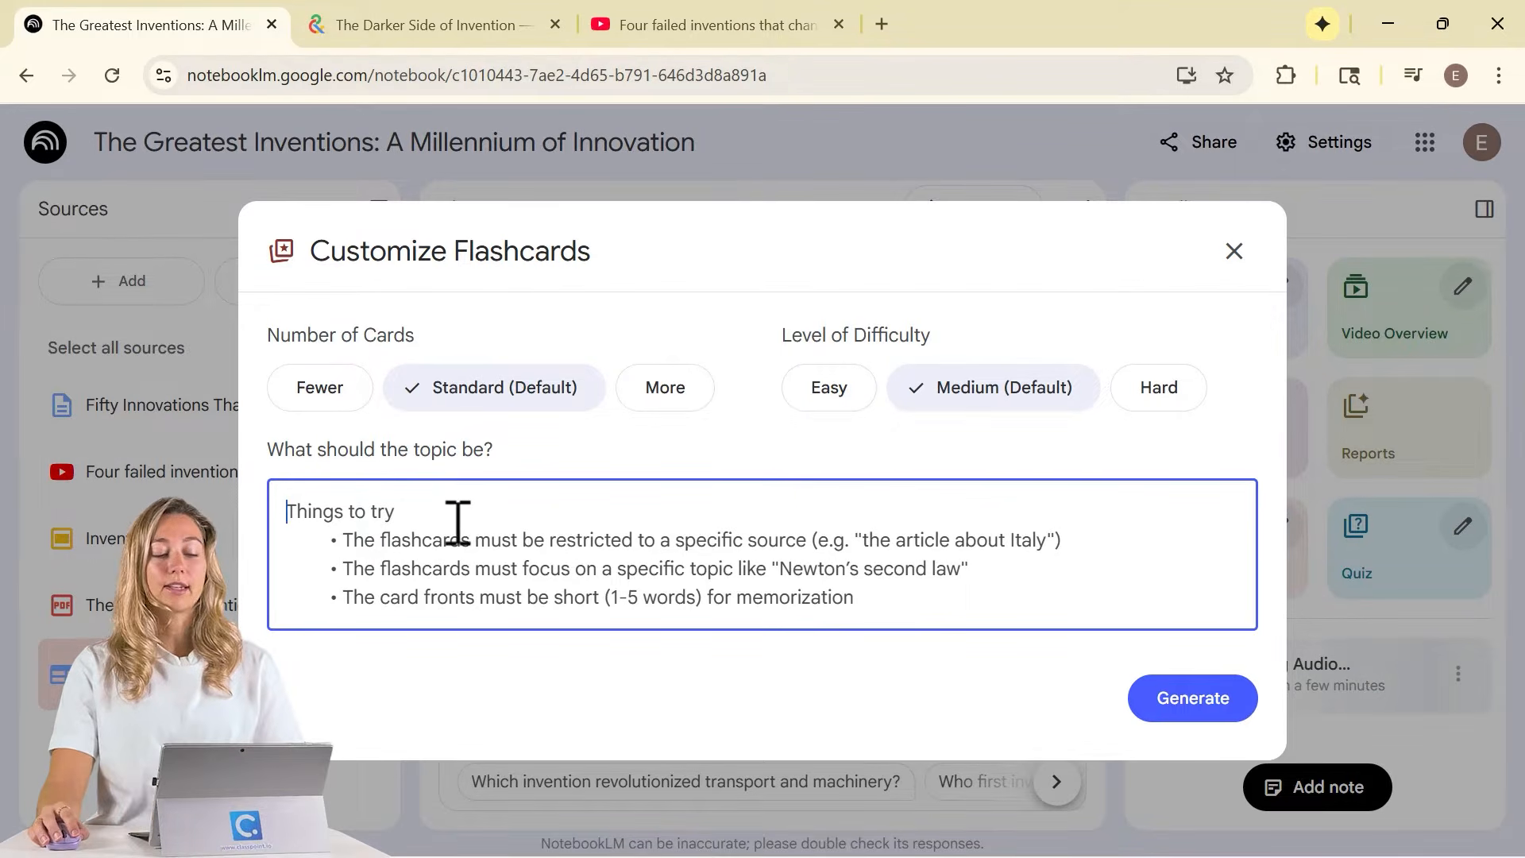
left_click(332, 389)
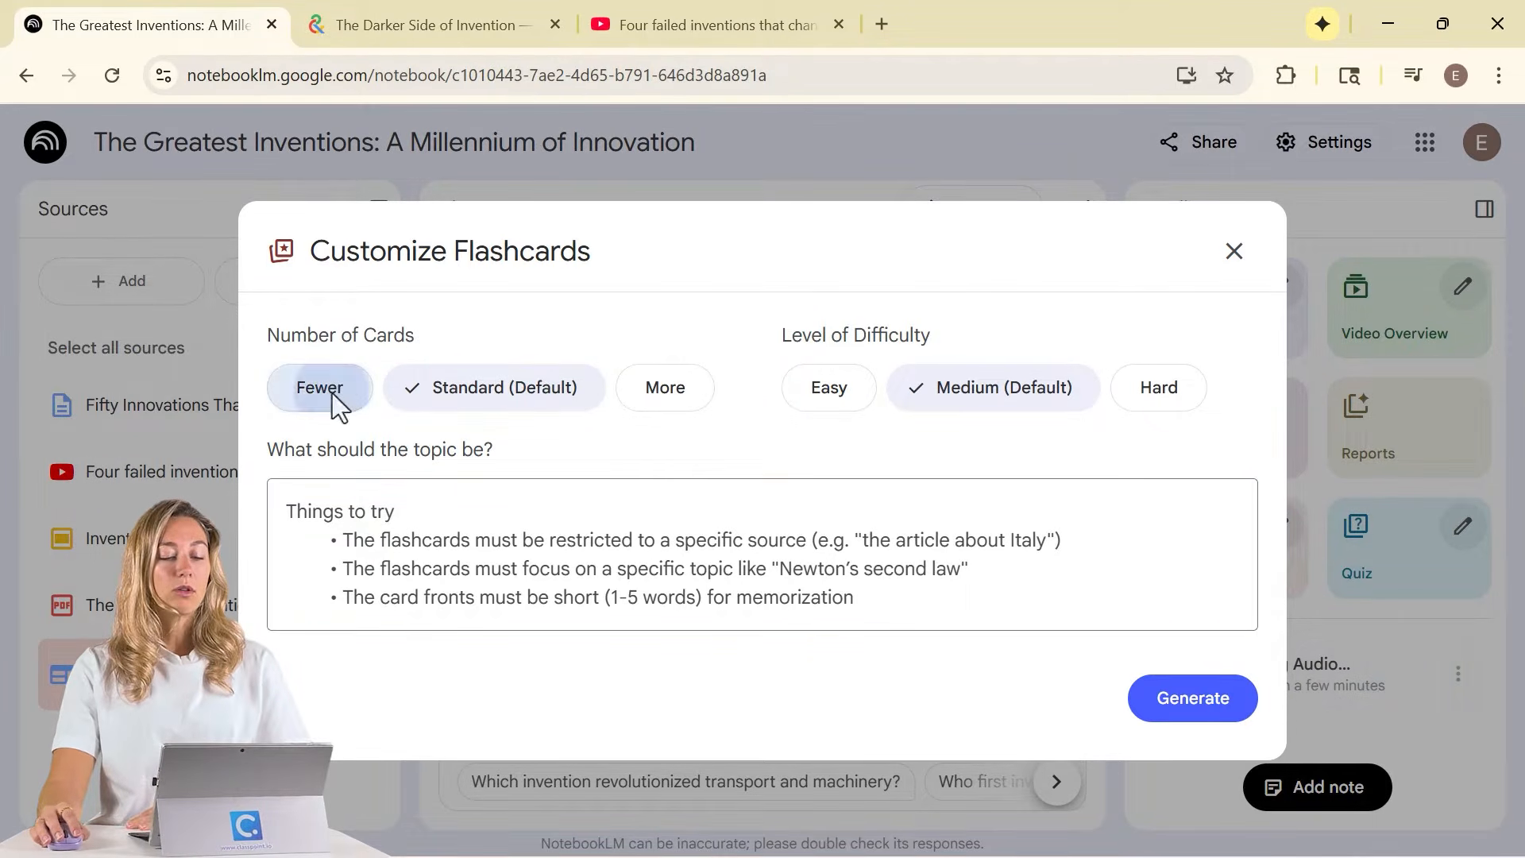
left_click(832, 391)
left_click(1192, 699)
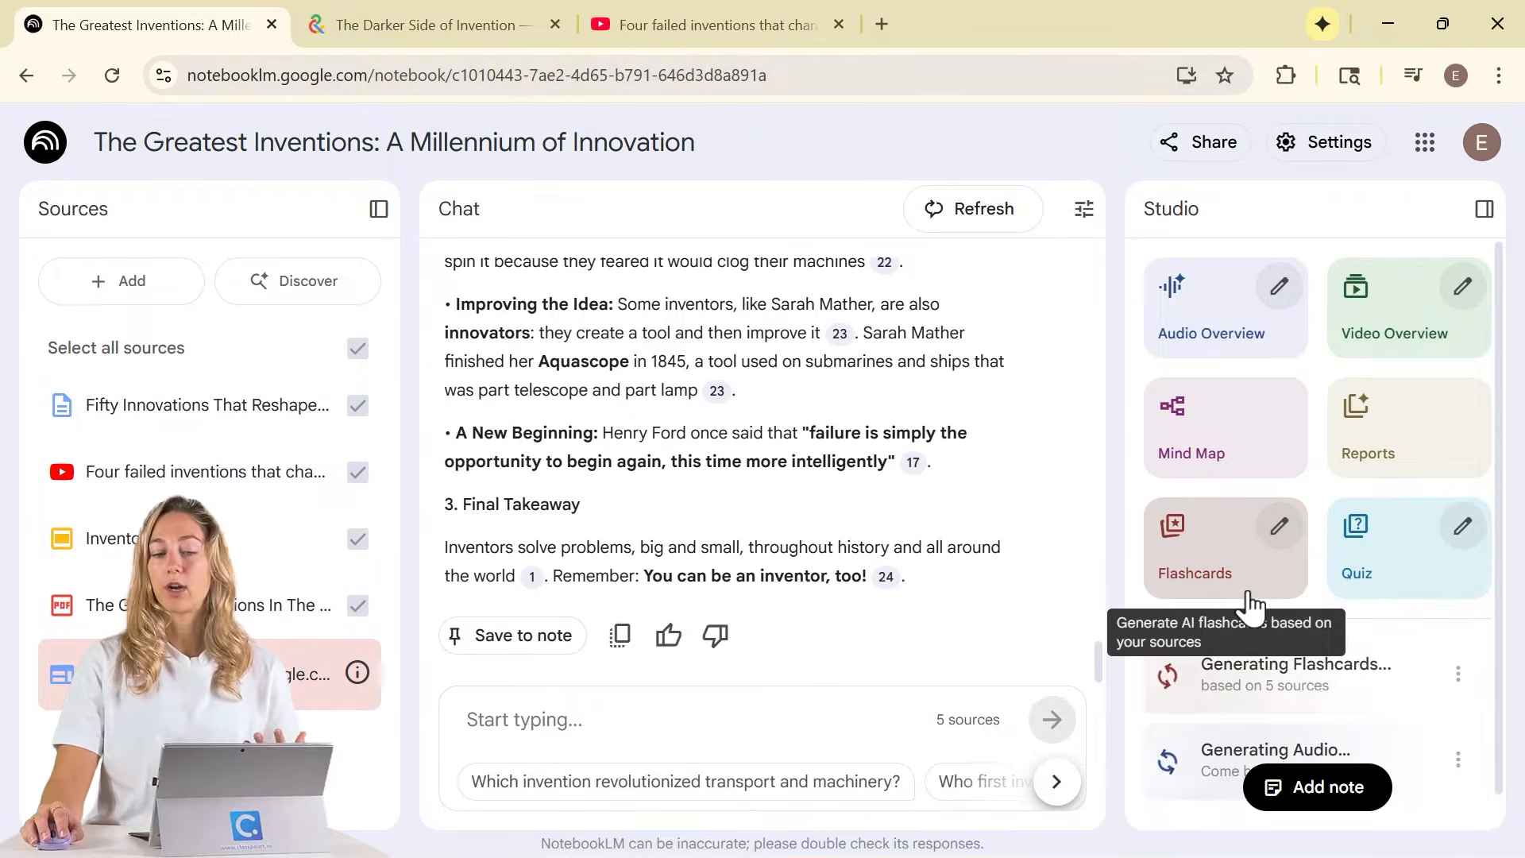
Open the generated inventions flashcards, try the first three cards, and check the notebook's sharing options.
left_click(1289, 661)
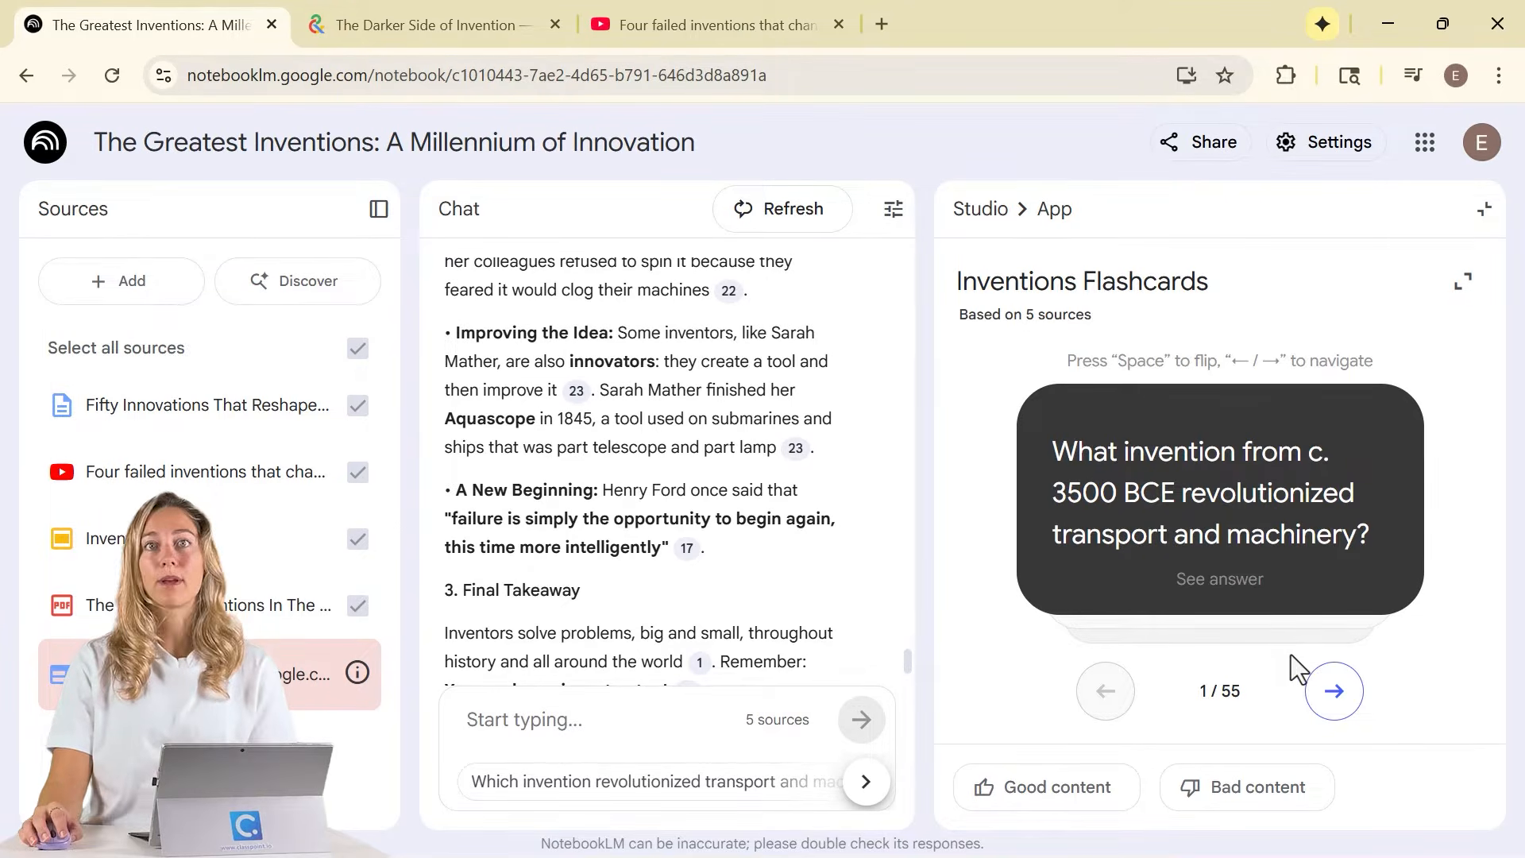
left_click(1280, 540)
left_click(1337, 701)
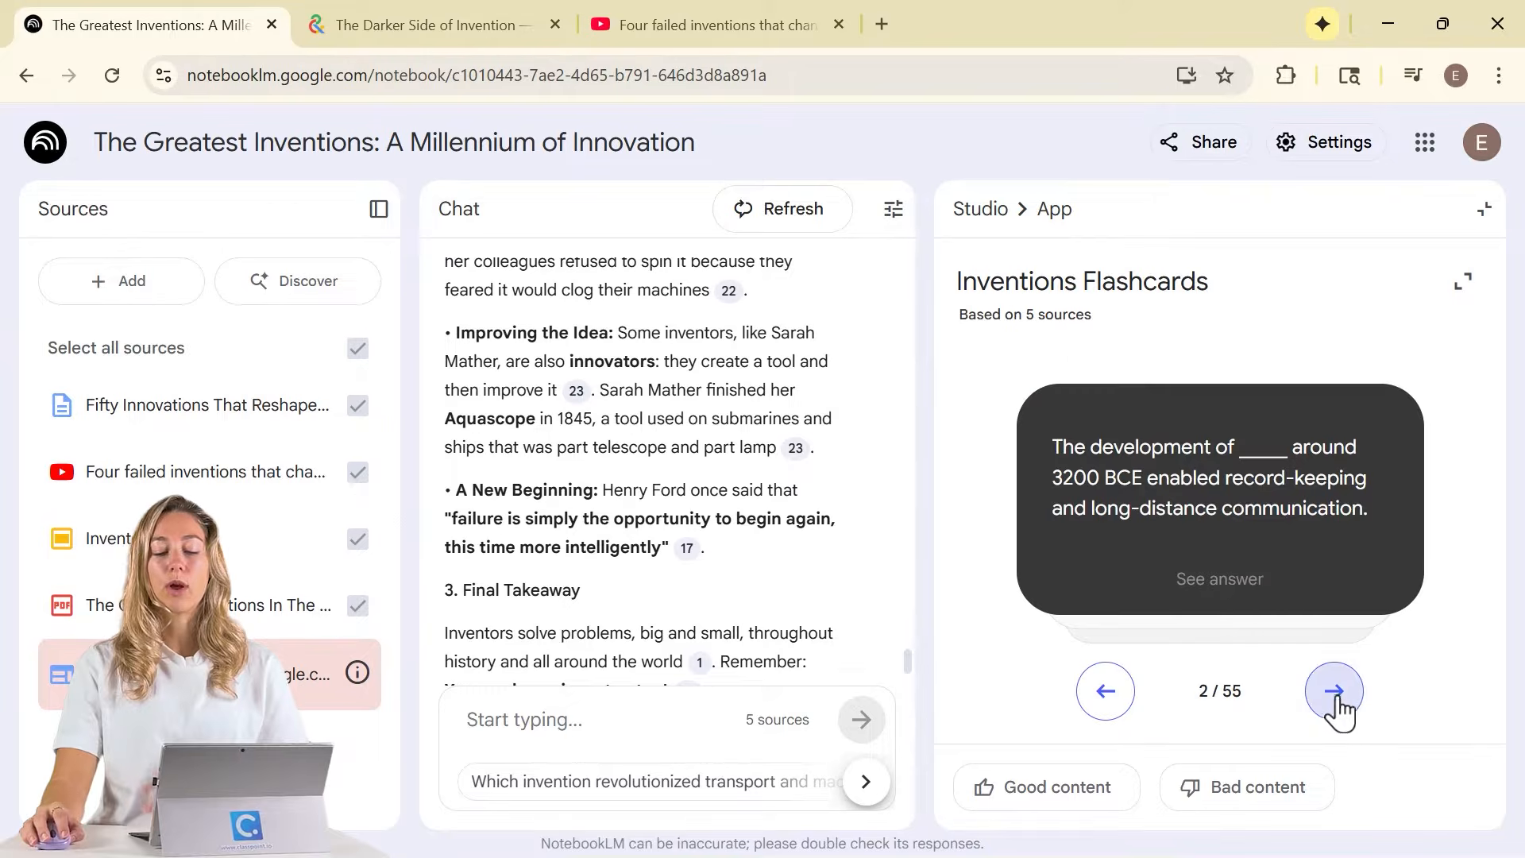
left_click(1337, 700)
left_click(1330, 564)
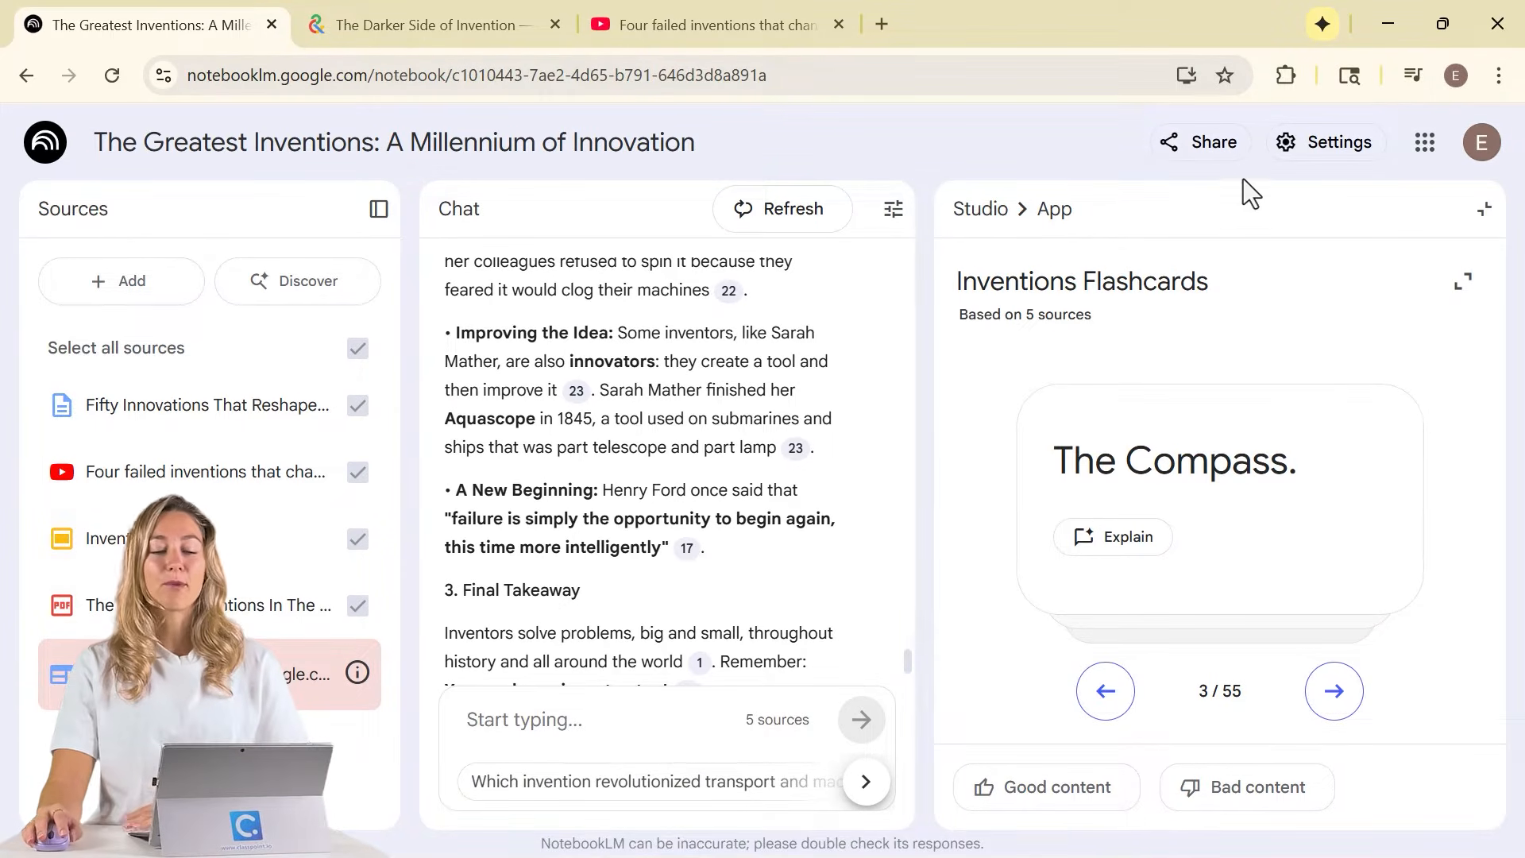
left_click(1216, 156)
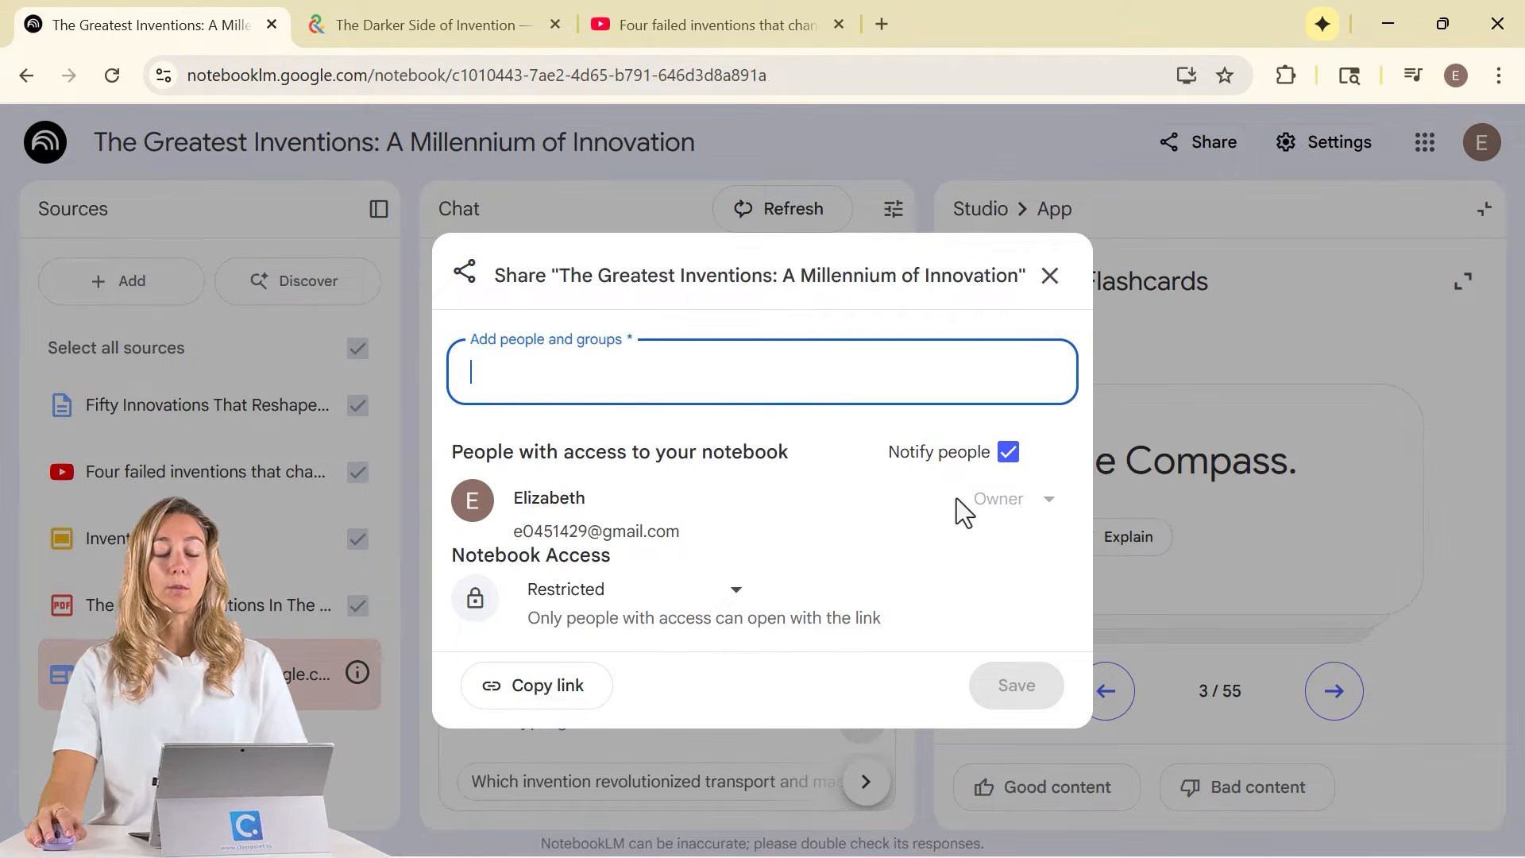
left_click(1302, 302)
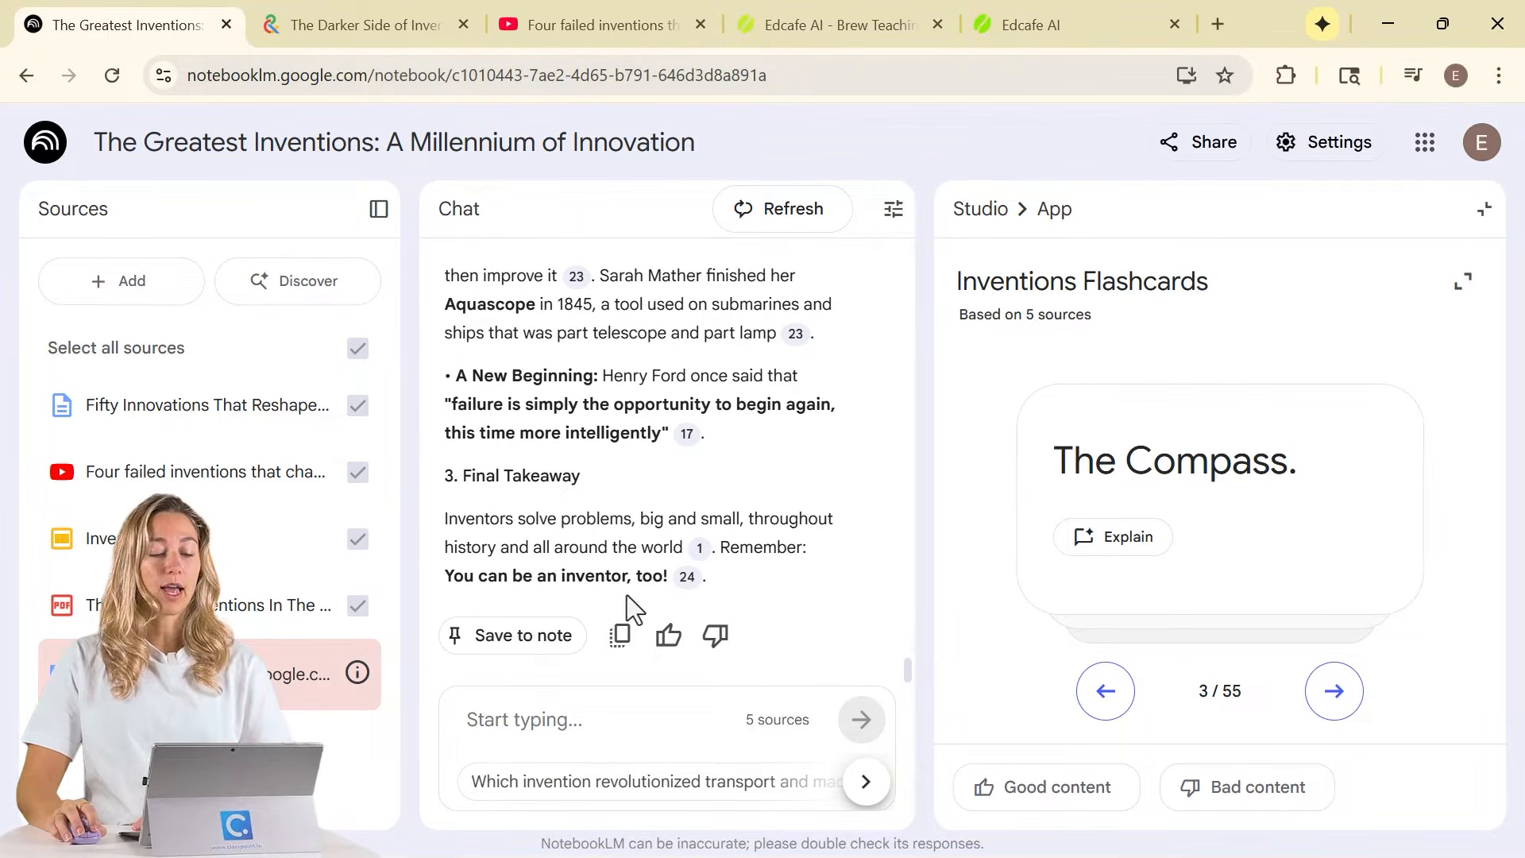
Select and copy the chat's full 7th-grade summary of inventors and inventions.
left_click_drag(675, 588, 450, 361)
scroll(559, 402, "up", 10)
scroll(555, 394, "down", 10)
scroll(545, 401, "down", 5)
scroll(551, 398, "up", 1)
scroll(531, 364, "down", 1)
scroll(477, 300, "up", 2)
Switch to the Edcafe AI app and start creating a new lesson plan.
left_click(779, 24)
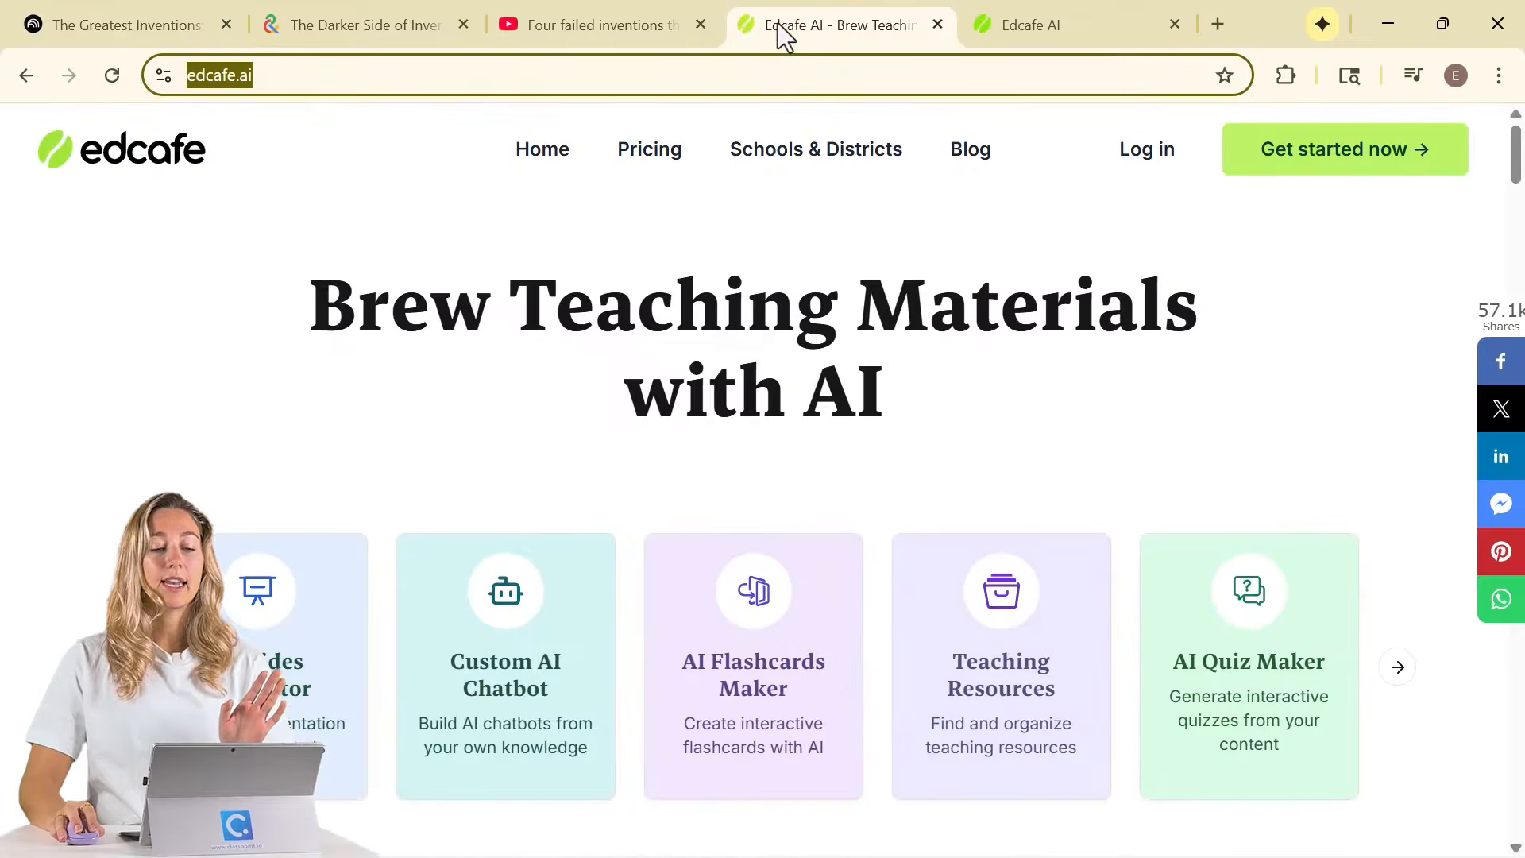
left_click(271, 85)
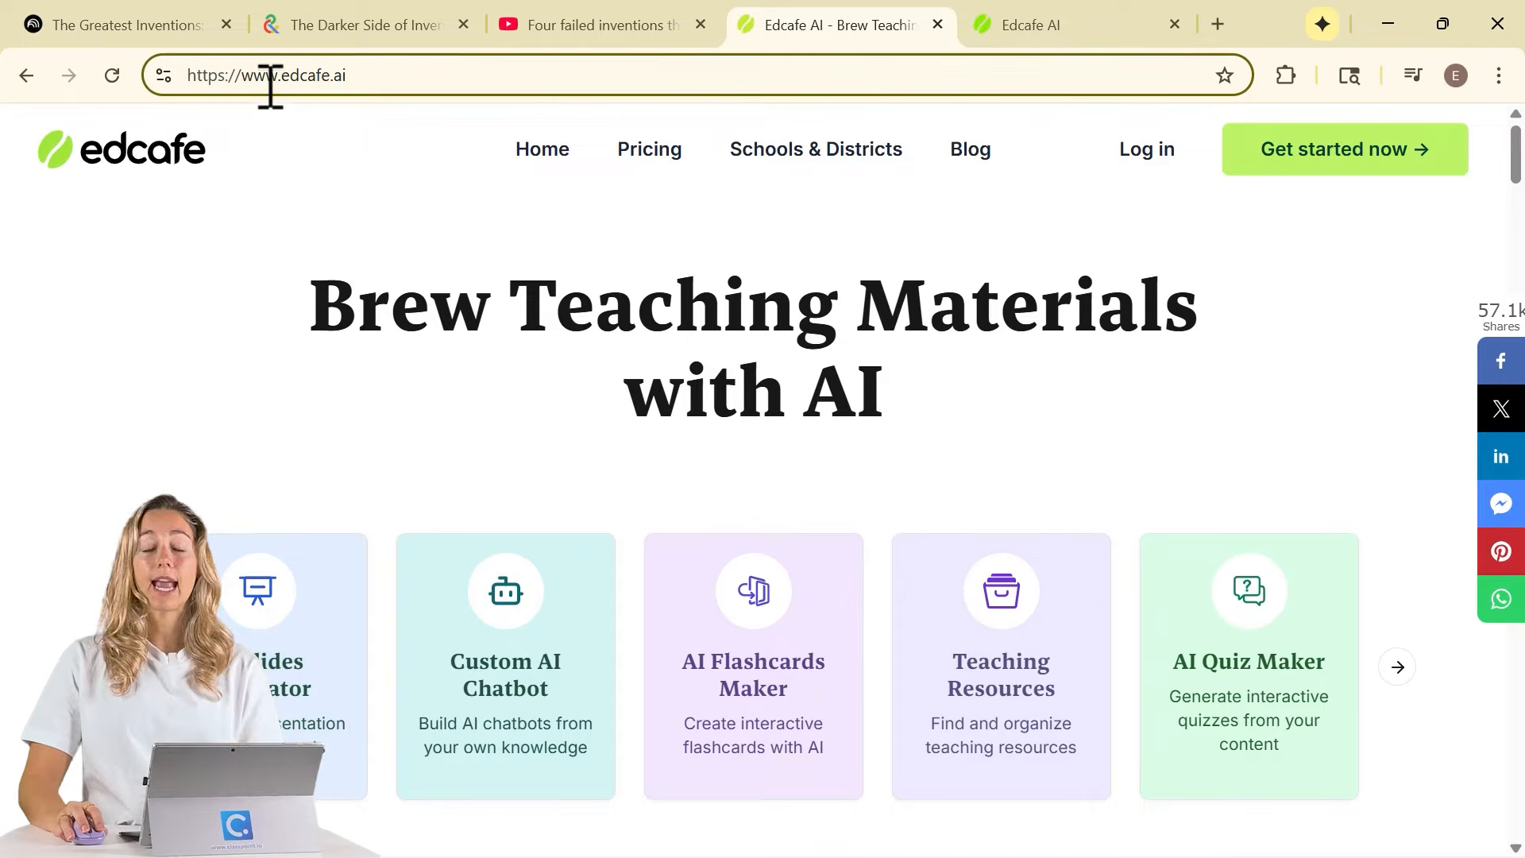
left_click(1070, 24)
left_click(267, 254)
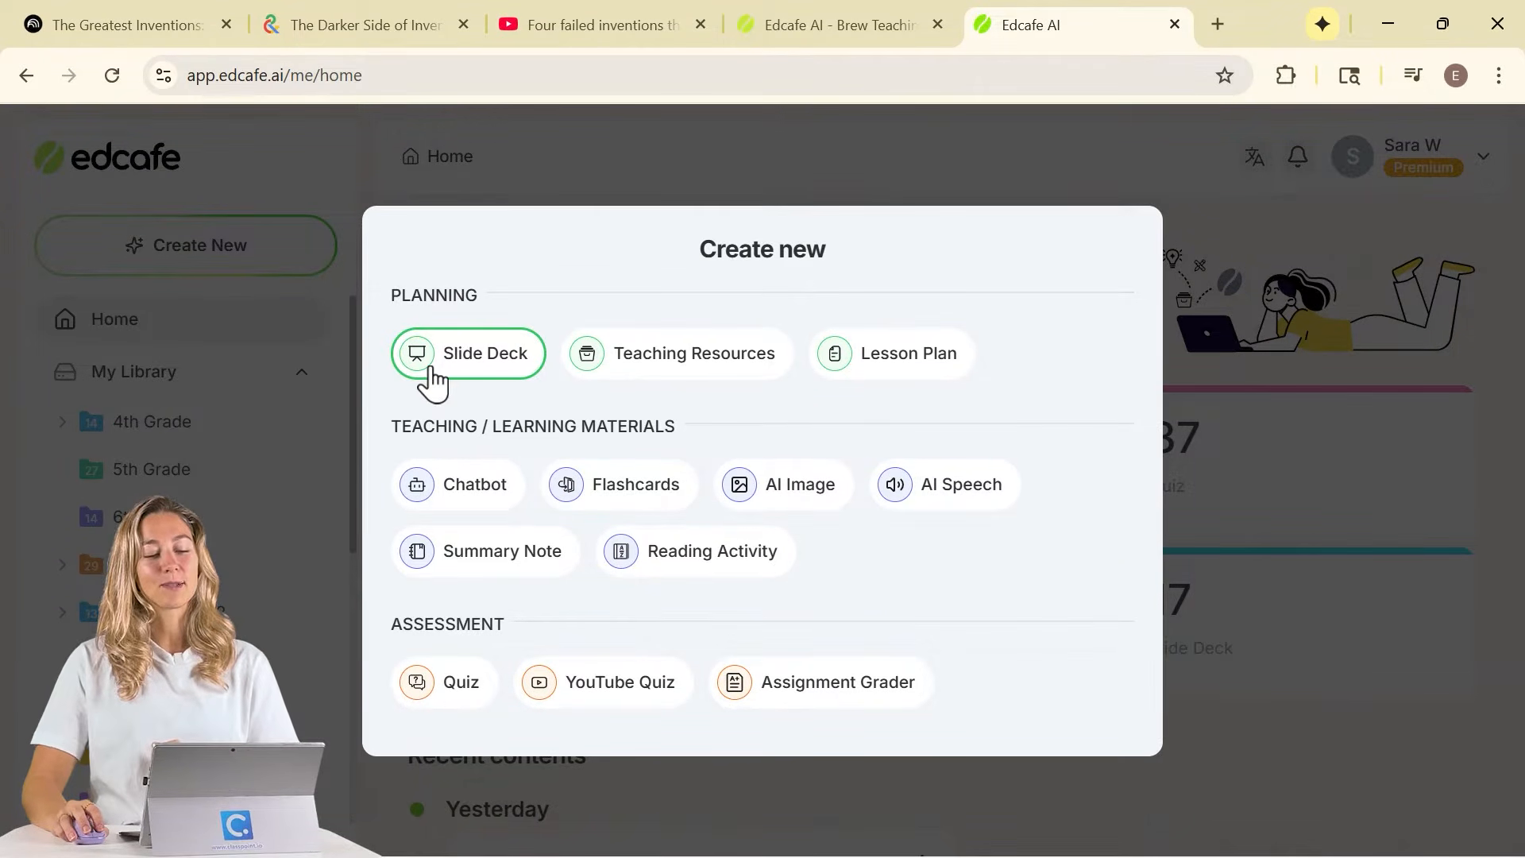
left_click(869, 375)
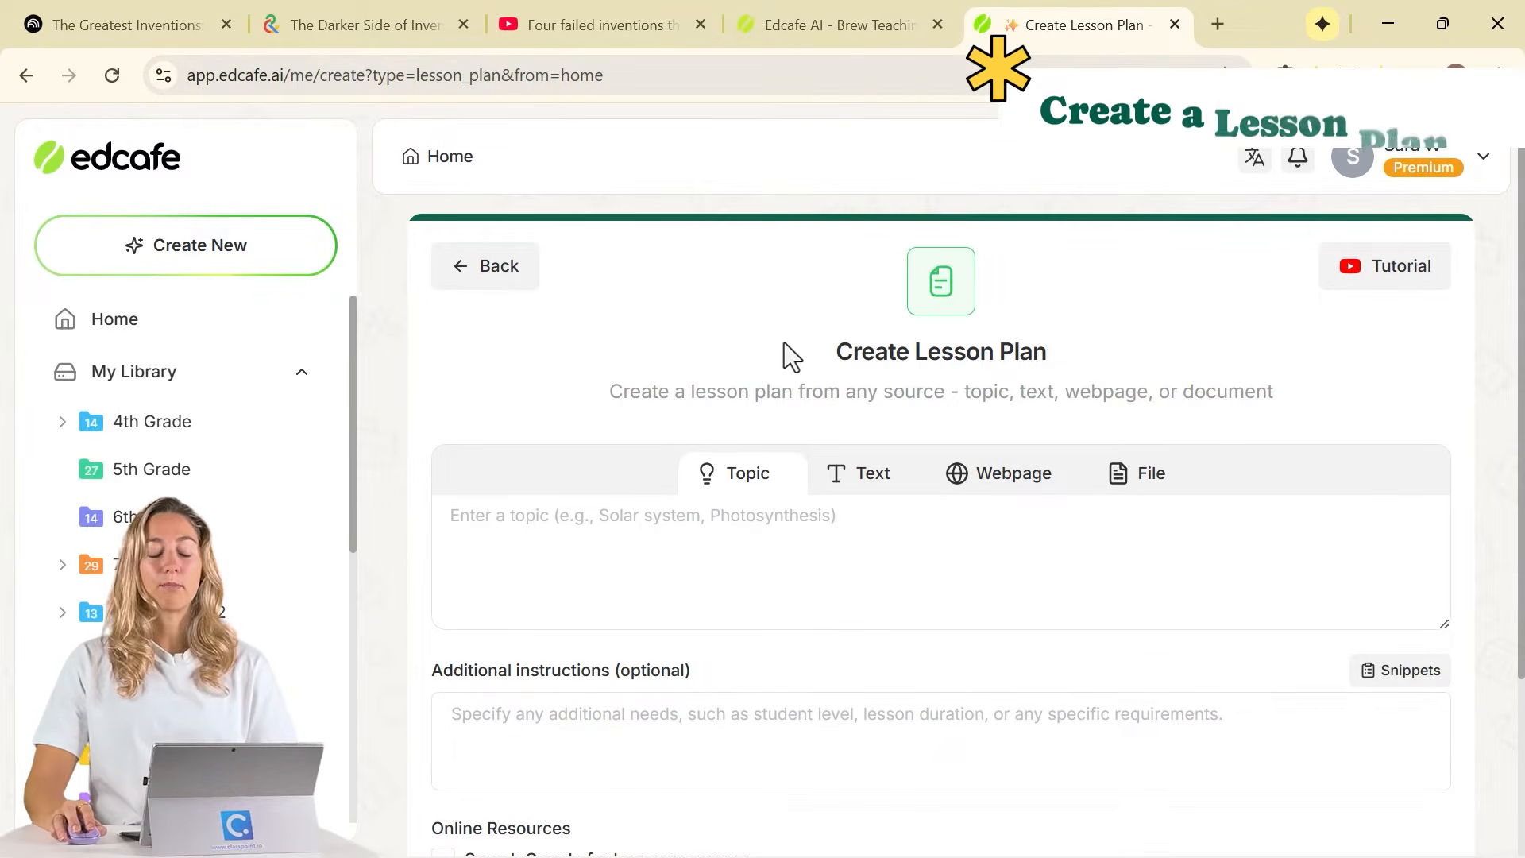
Check the available lesson plan source types and paste the copied inventions summary as a text source.
left_click(1158, 481)
left_click(1032, 499)
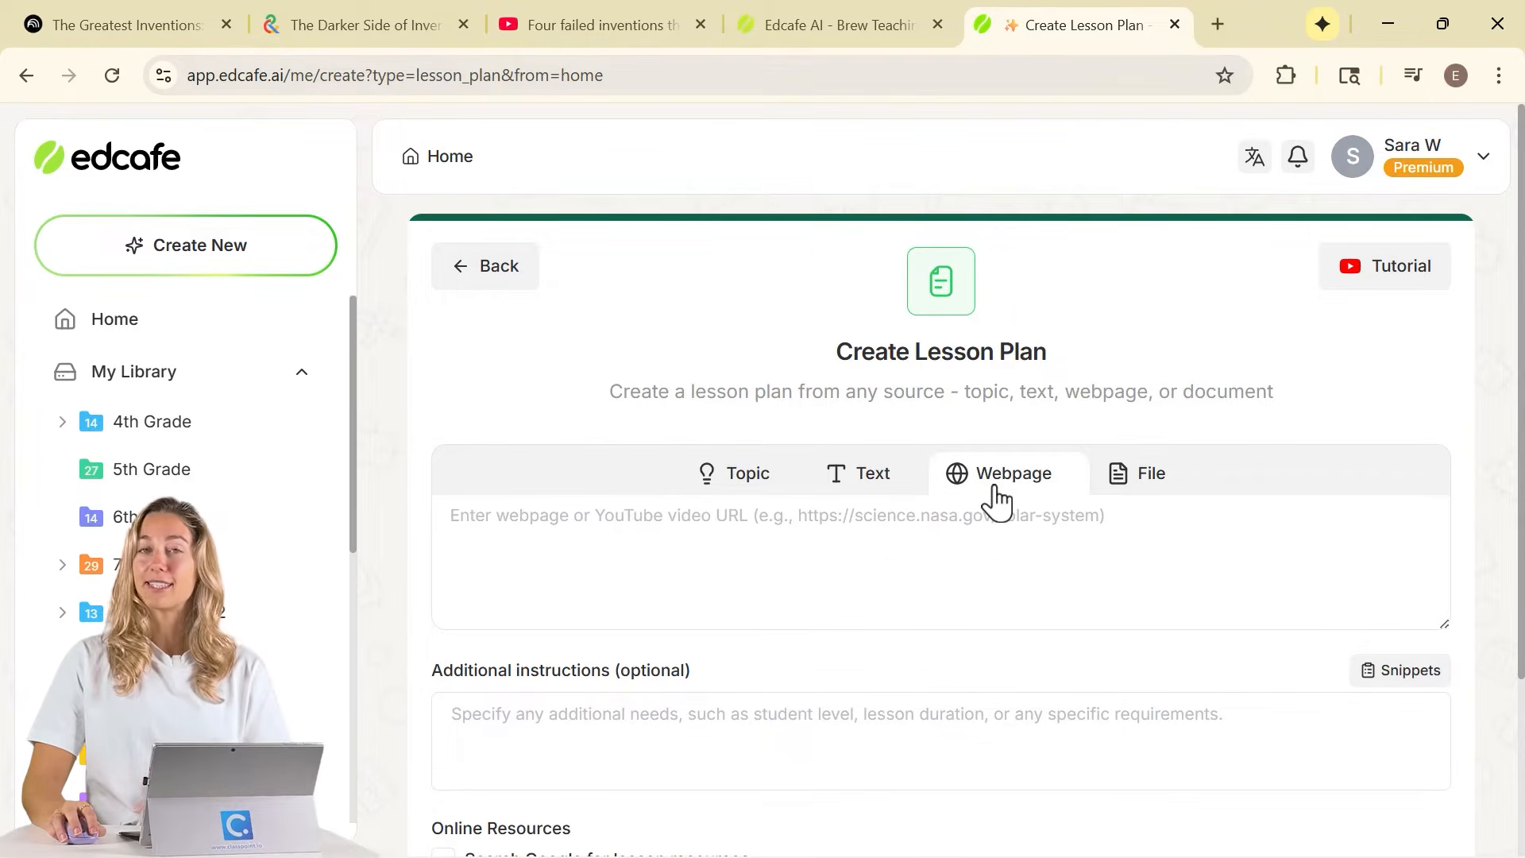
left_click(759, 497)
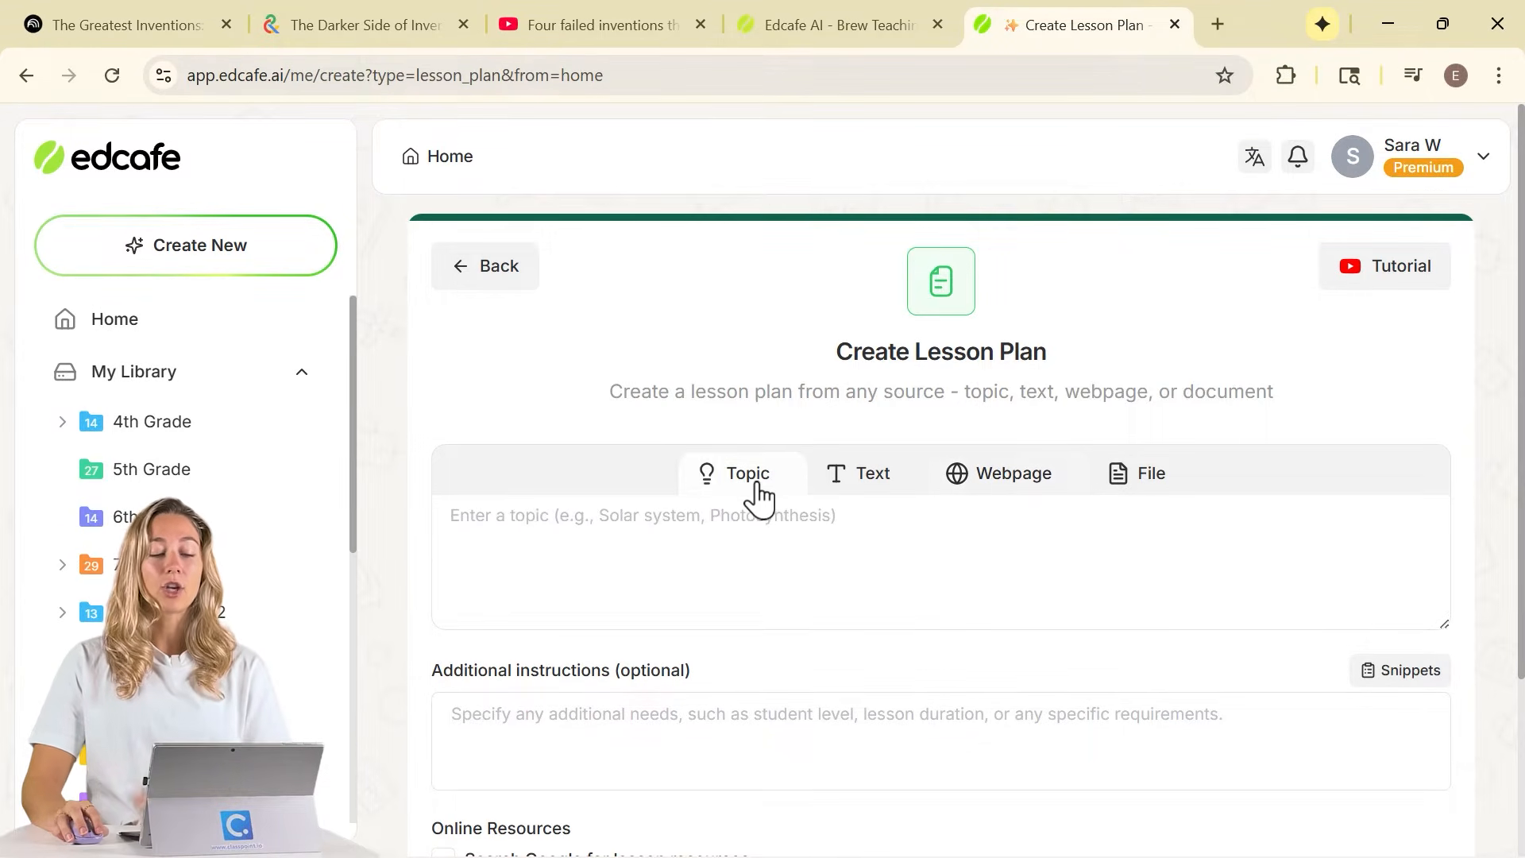
left_click(859, 486)
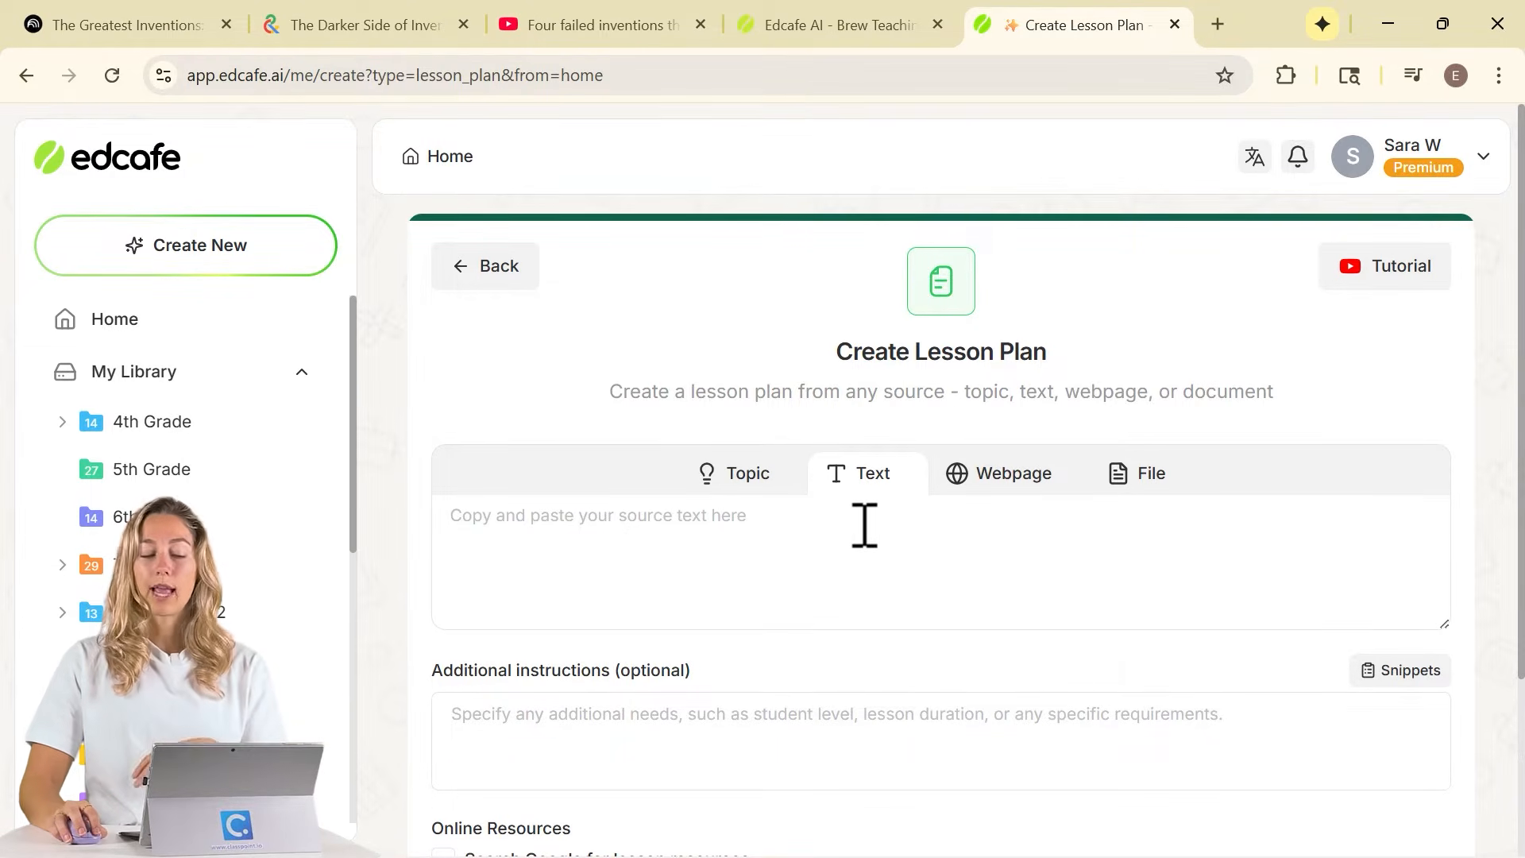
key("ctrl+v")
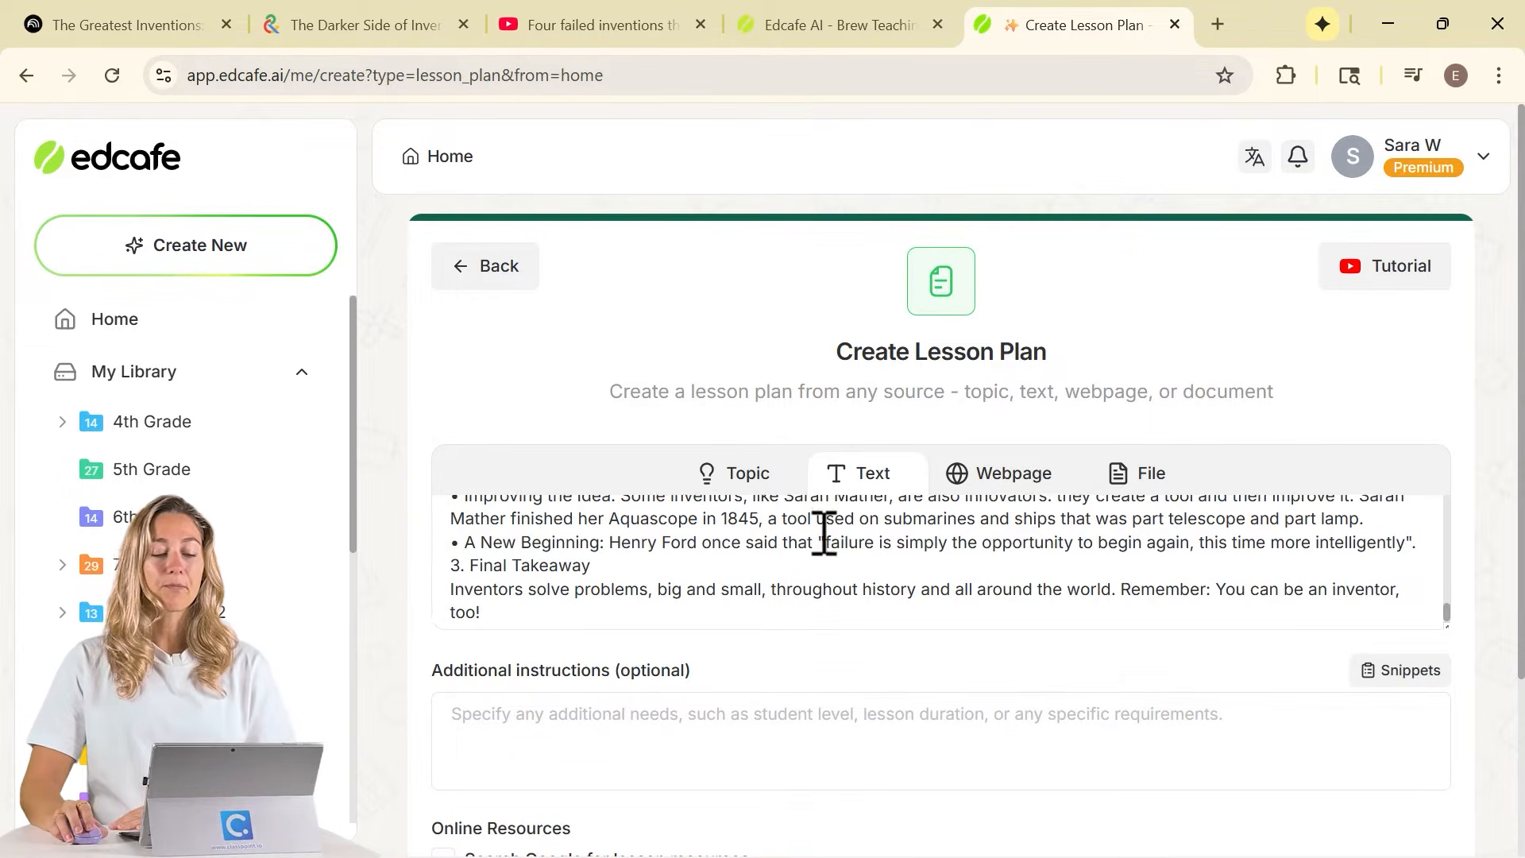
Fill the additional instructions with the saved "Learning Styles" snippet addressing visual, auditory, and kinesthetic learners.
scroll(619, 476, "down", 3)
left_click(602, 495)
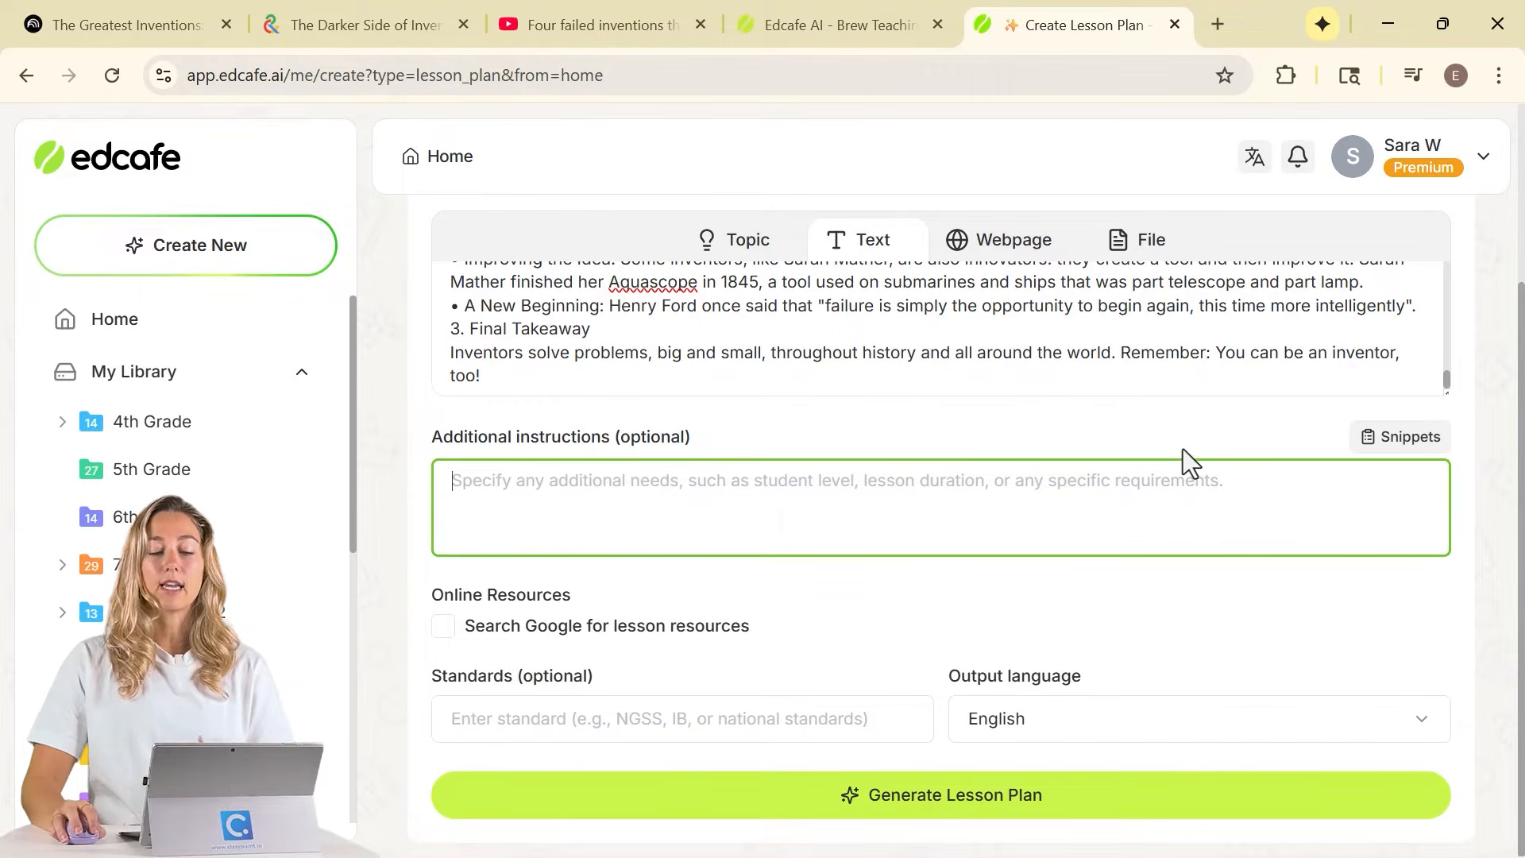
left_click(1361, 446)
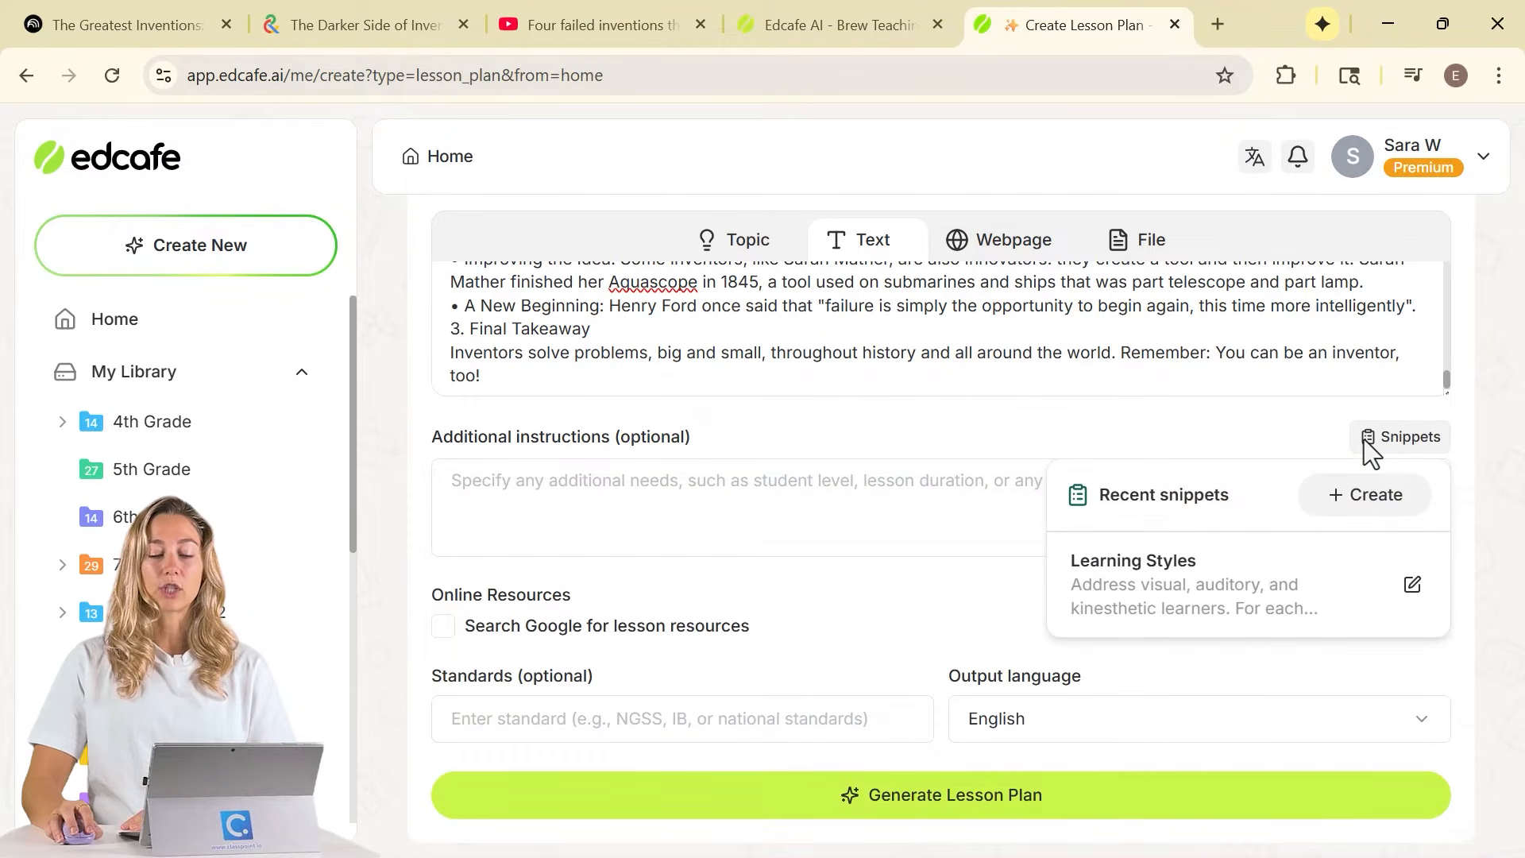
left_click(1191, 606)
left_click_drag(521, 484, 789, 498)
left_click(813, 492)
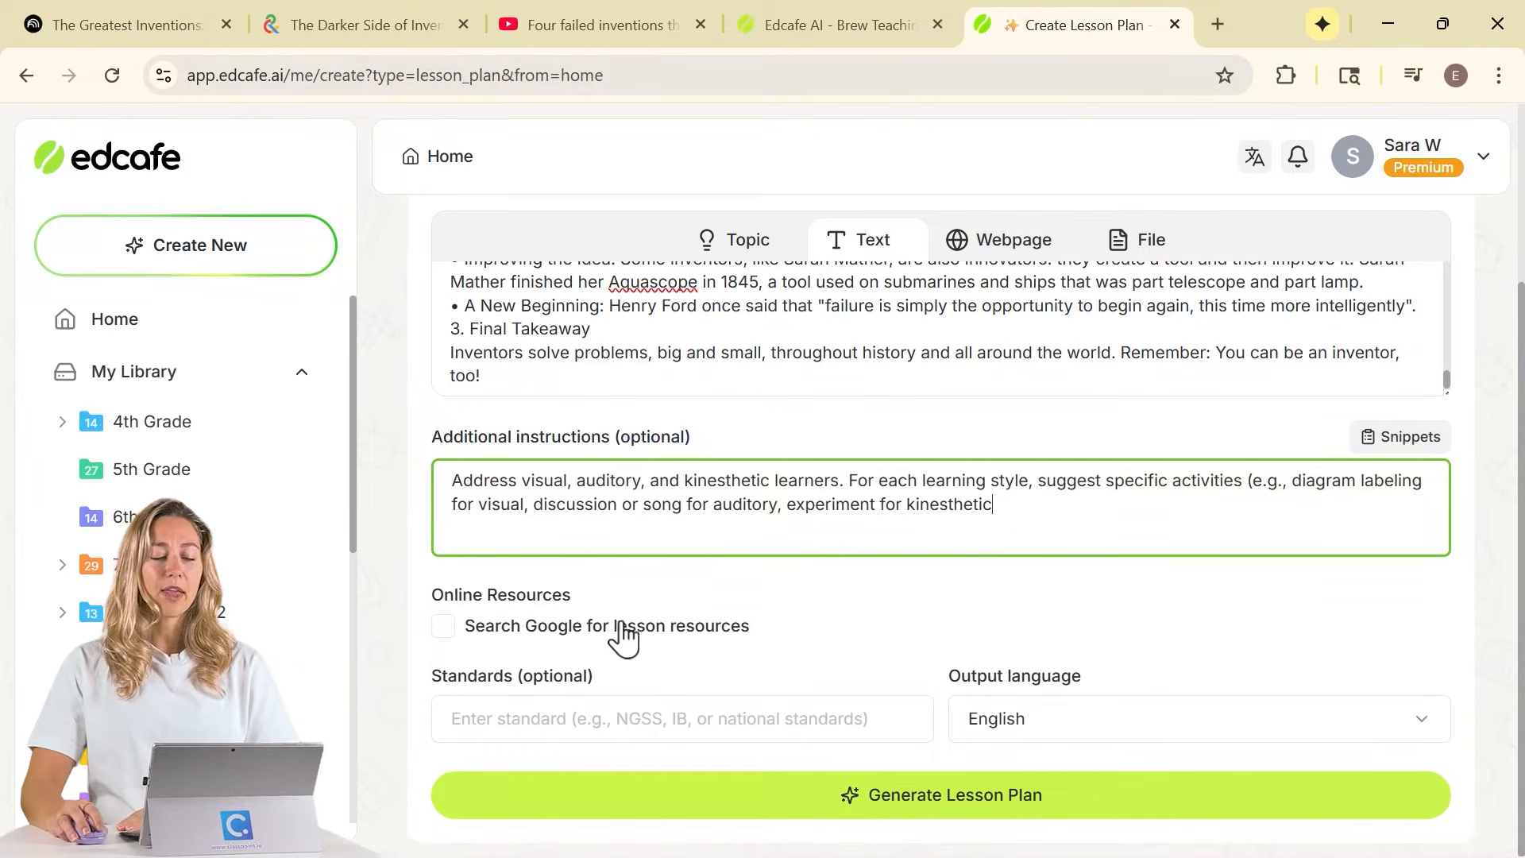
Generate the lesson plan with the Google search for lesson resources turned off and no standards entered.
left_click(525, 635)
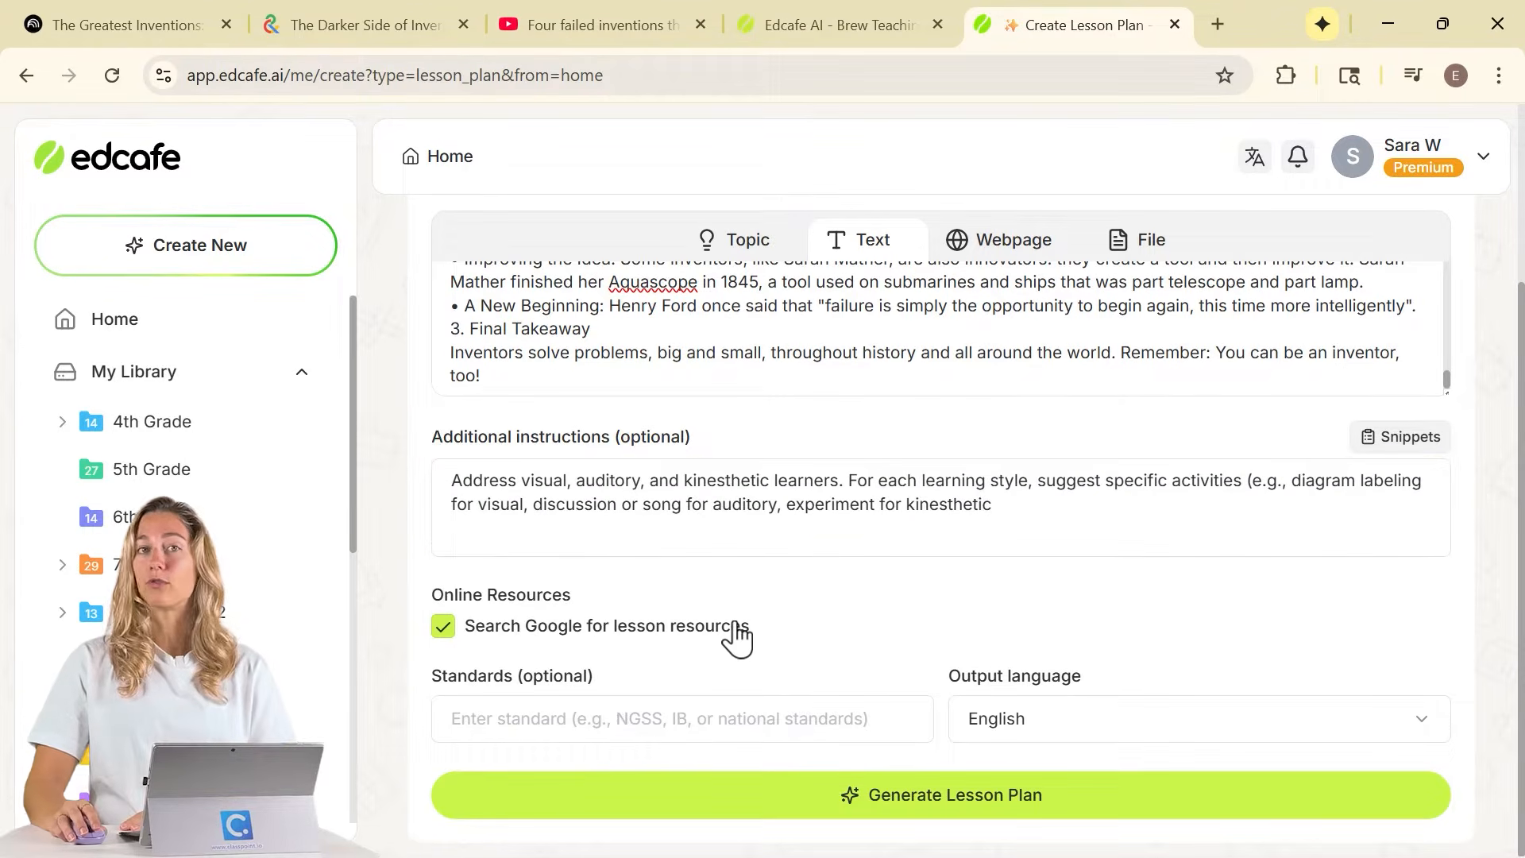
left_click(460, 628)
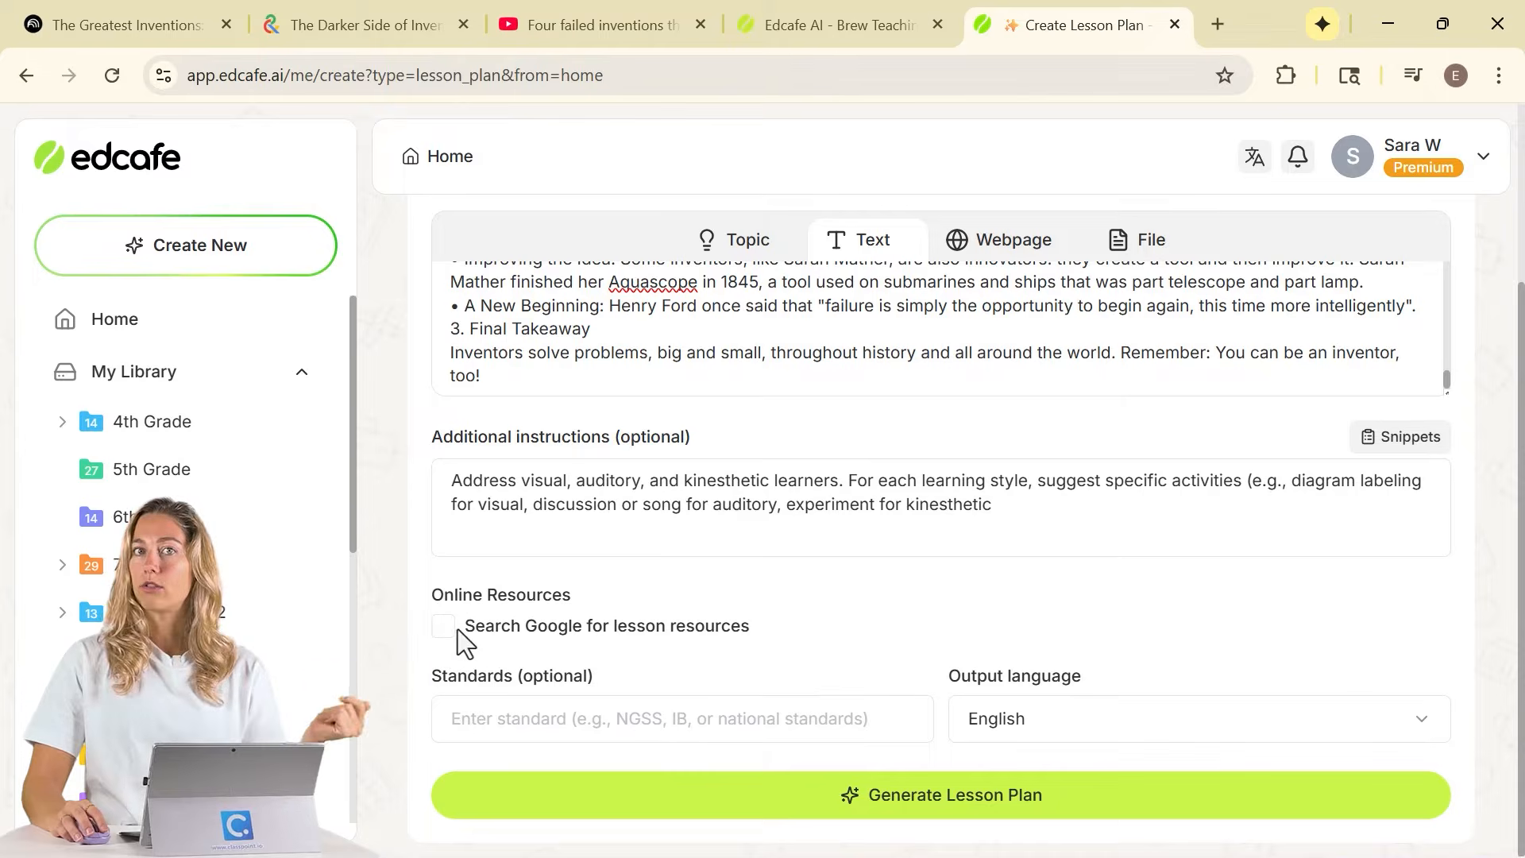
left_click(633, 727)
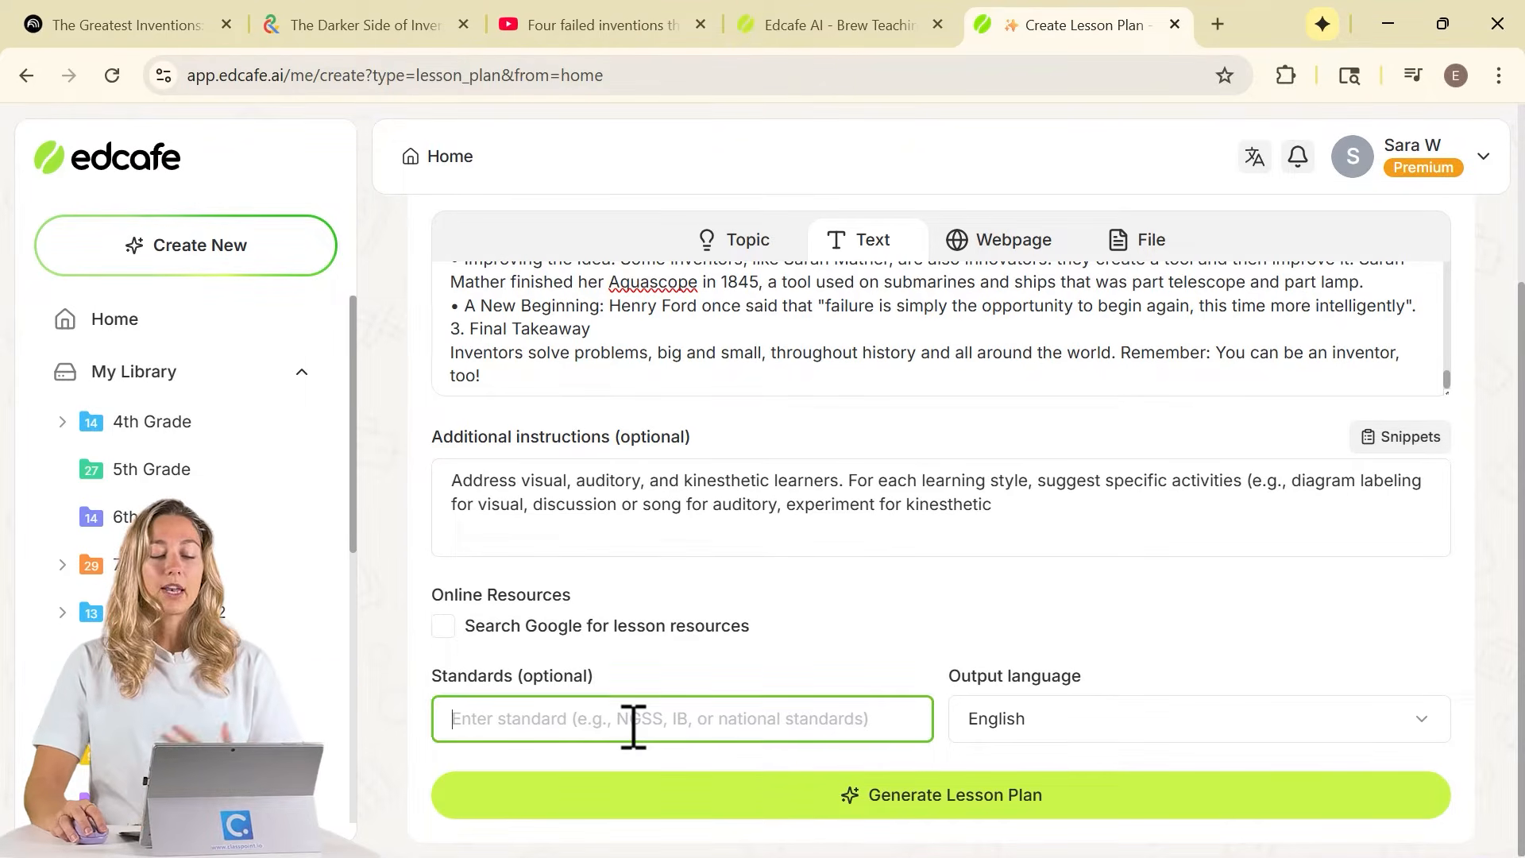
left_click(658, 812)
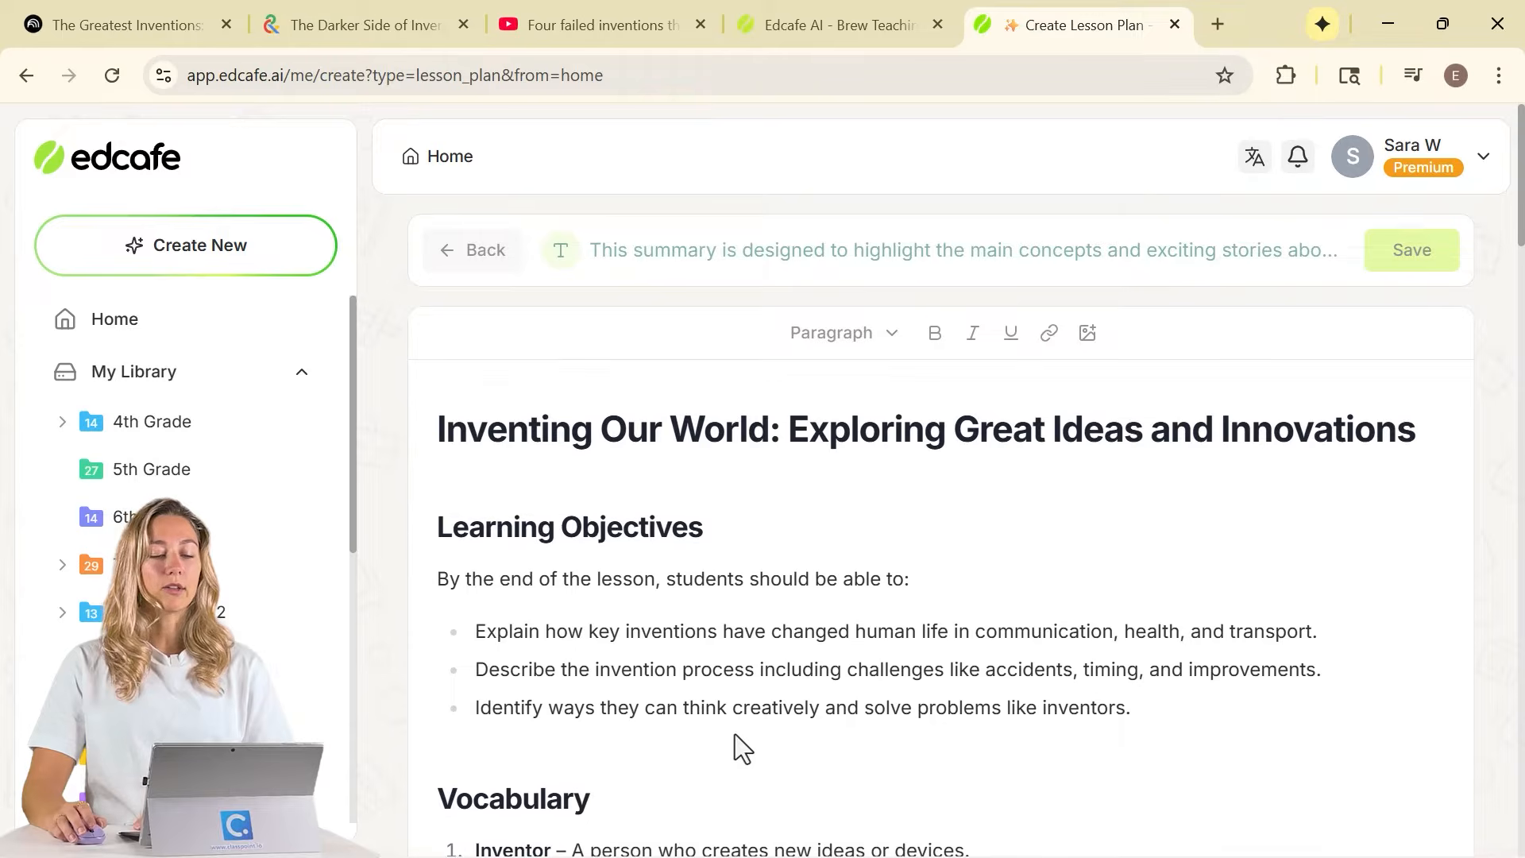
Review the generated lesson plan from the learning objectives and vocabulary through the lesson procedure, differentiated activities, assessments and homework.
scroll(638, 556, "down", 6)
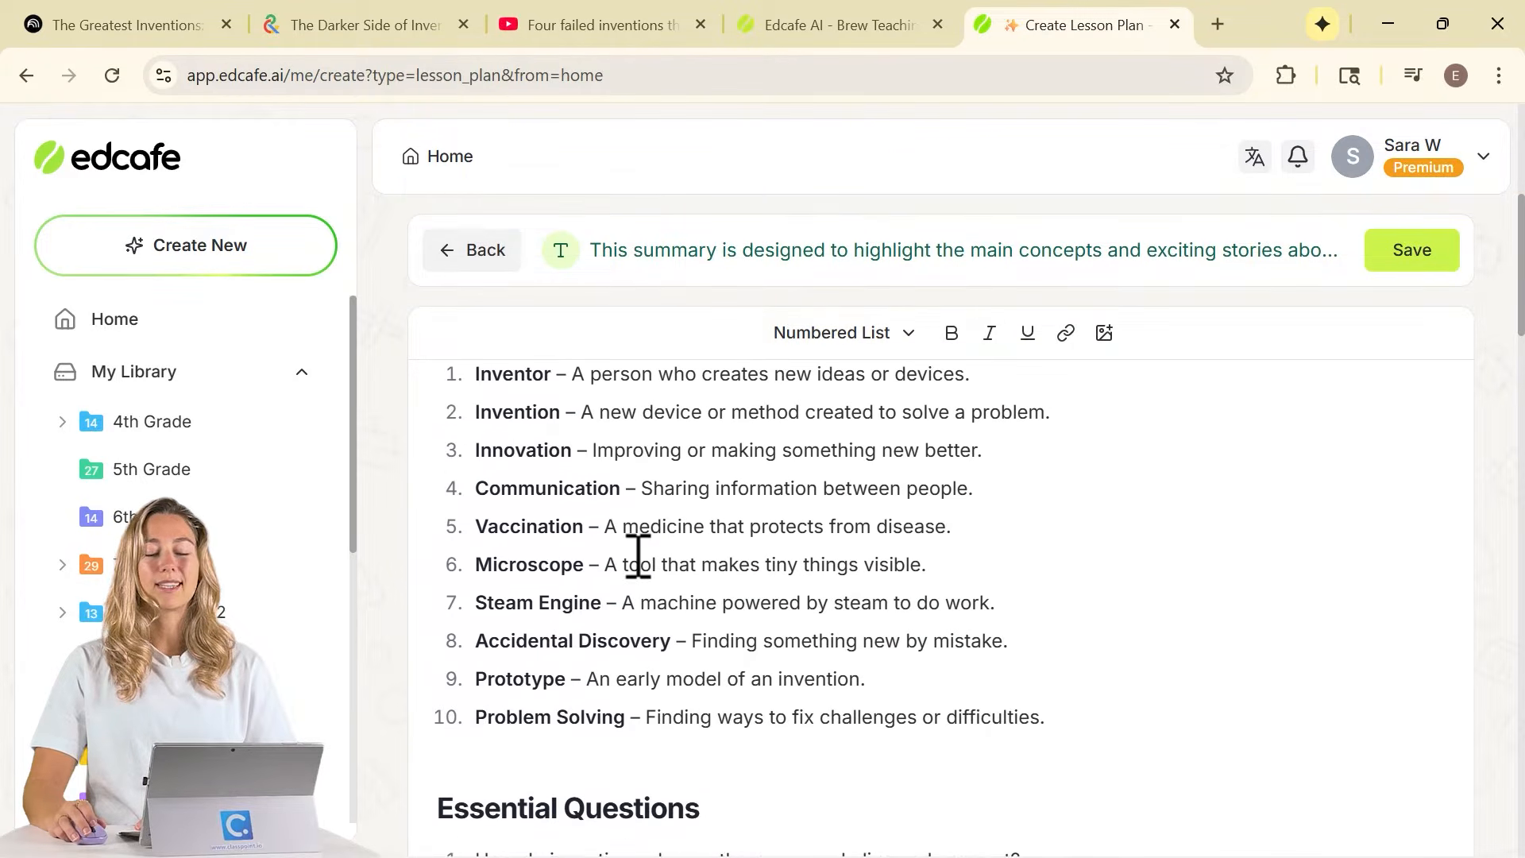
scroll(637, 556, "down", 9)
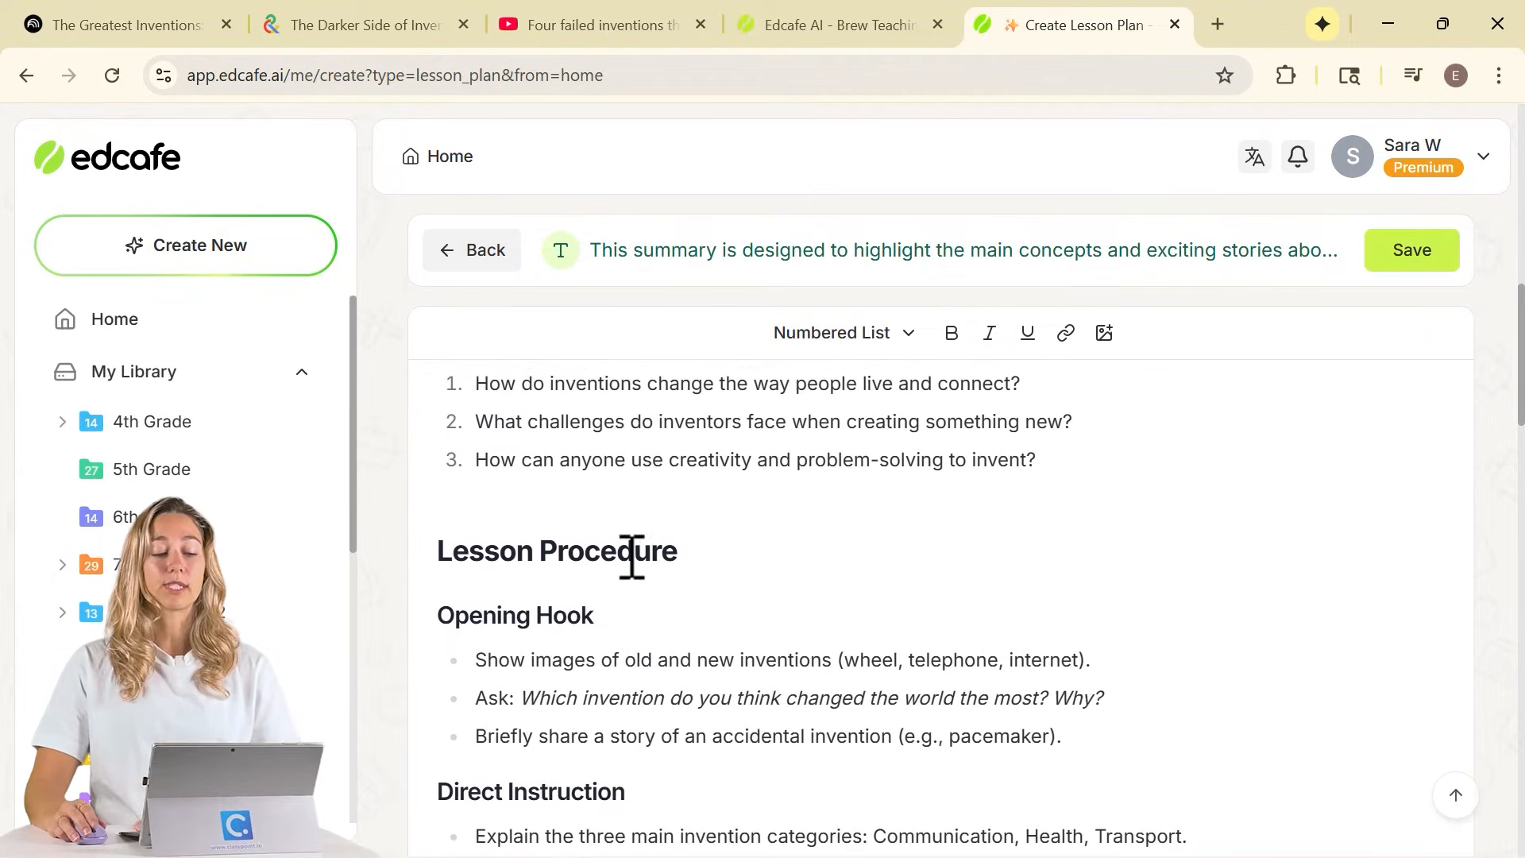
scroll(604, 524, "up", 2)
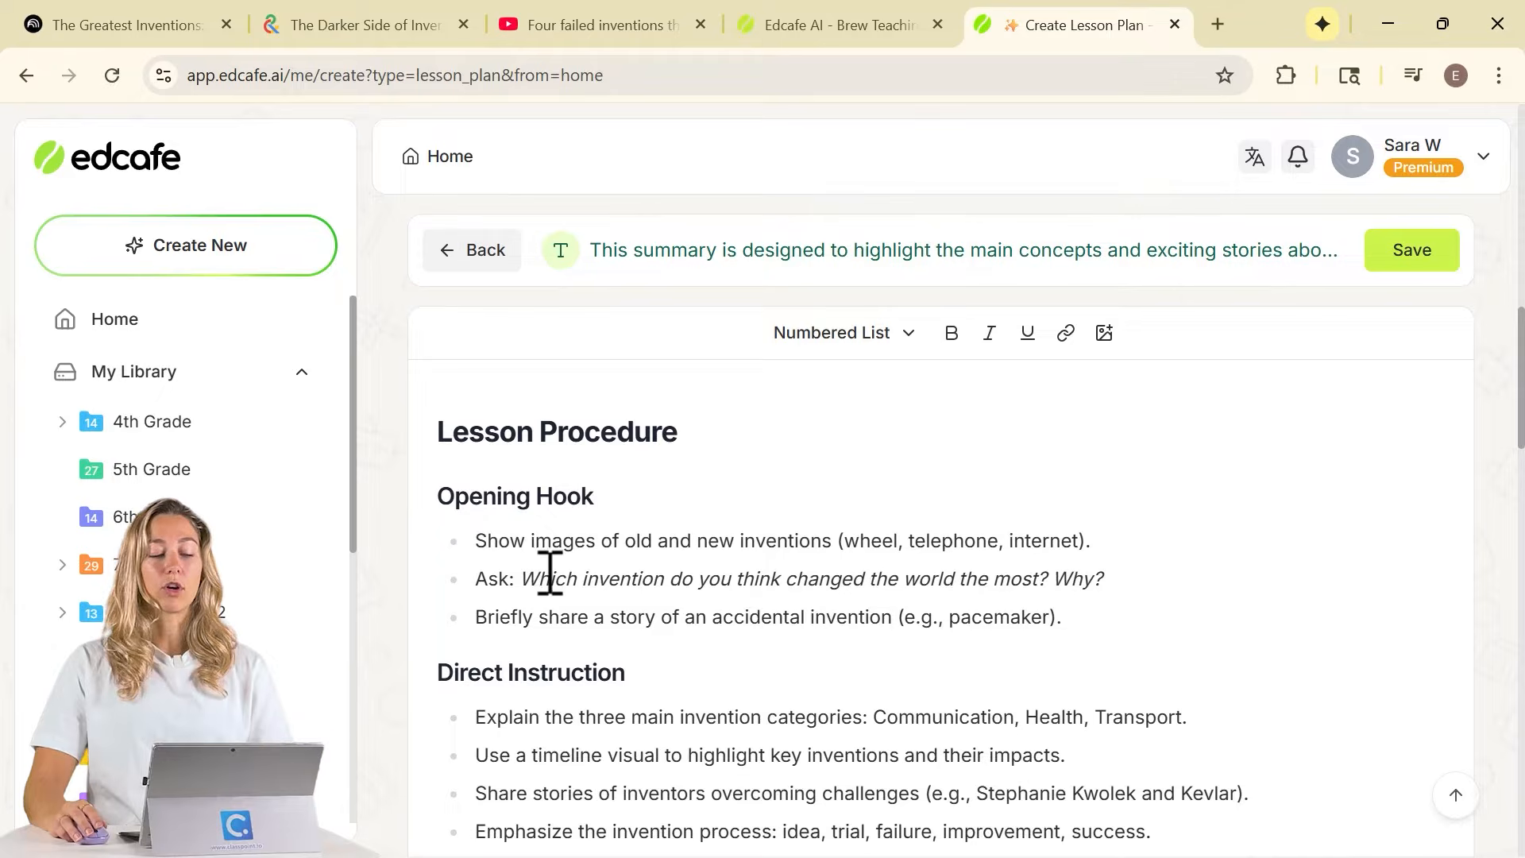
scroll(548, 576, "down", 6)
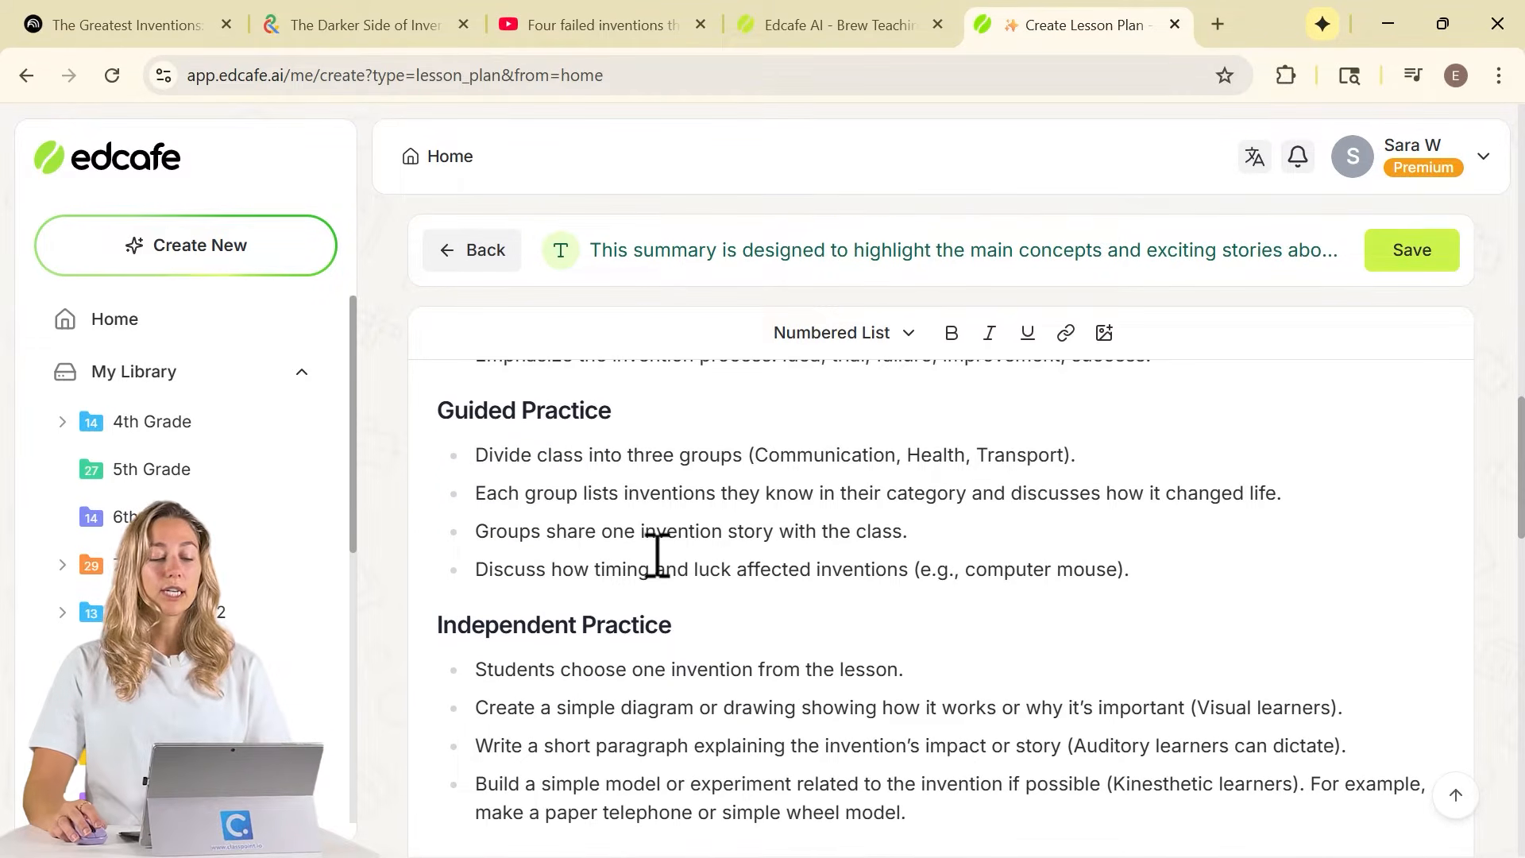
scroll(656, 562, "down", 5)
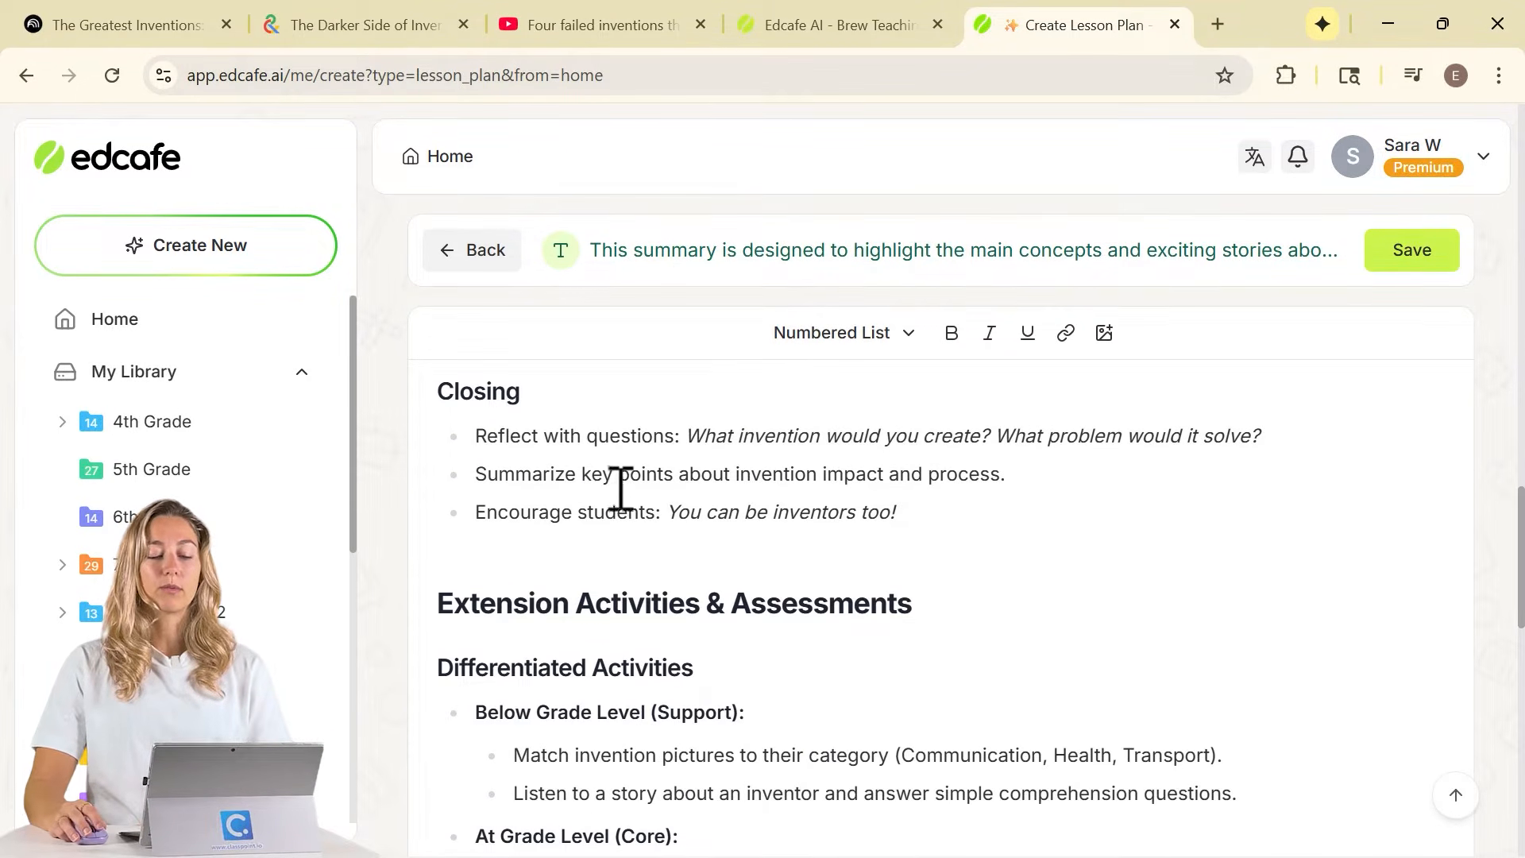
scroll(621, 489, "down", 3)
scroll(623, 492, "down", 3)
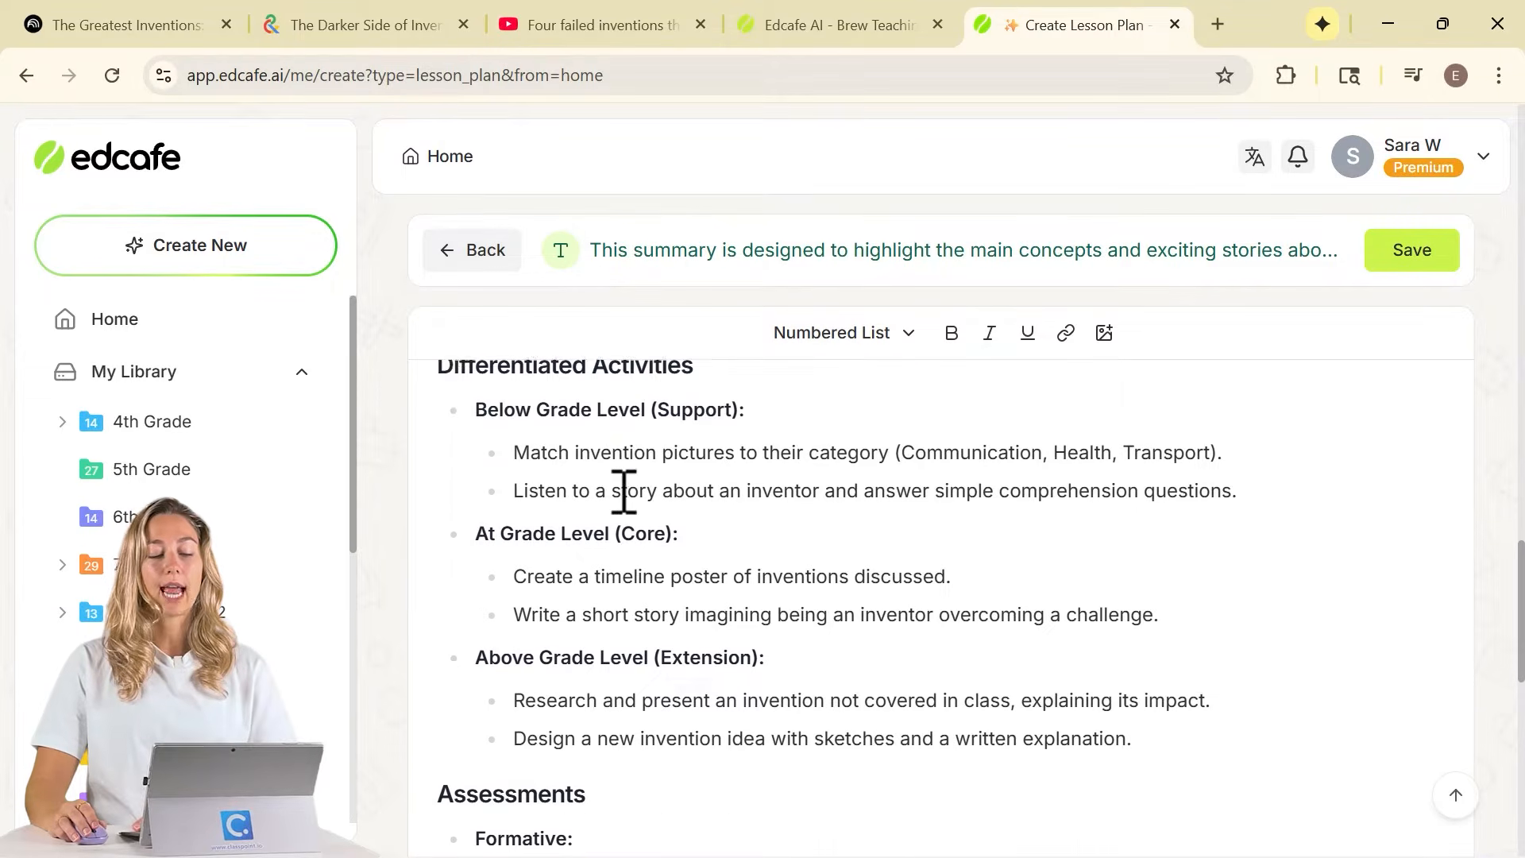
scroll(658, 543, "down", 4)
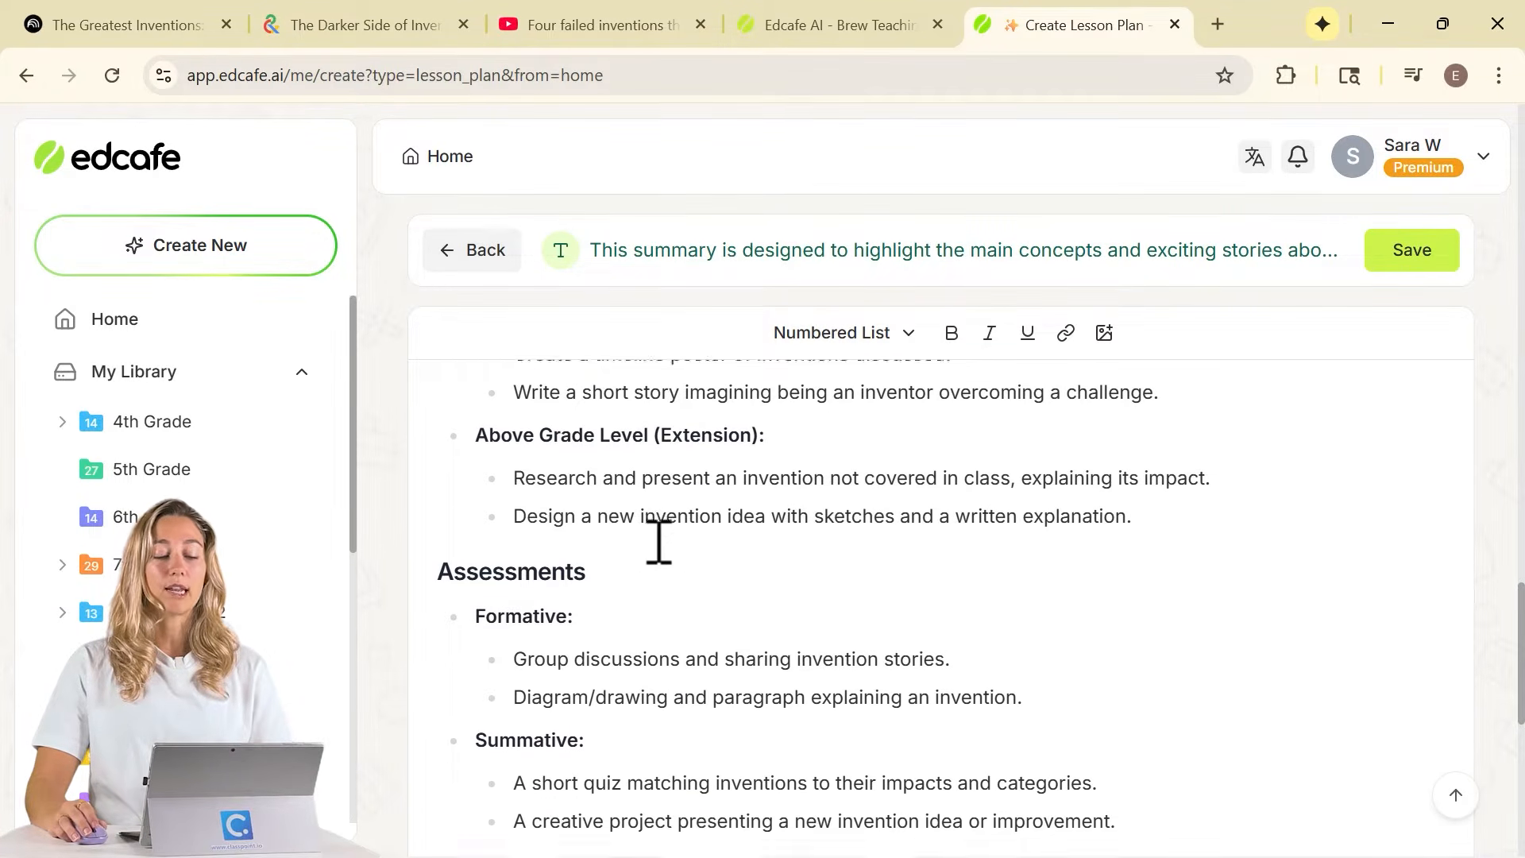
scroll(657, 540, "down", 4)
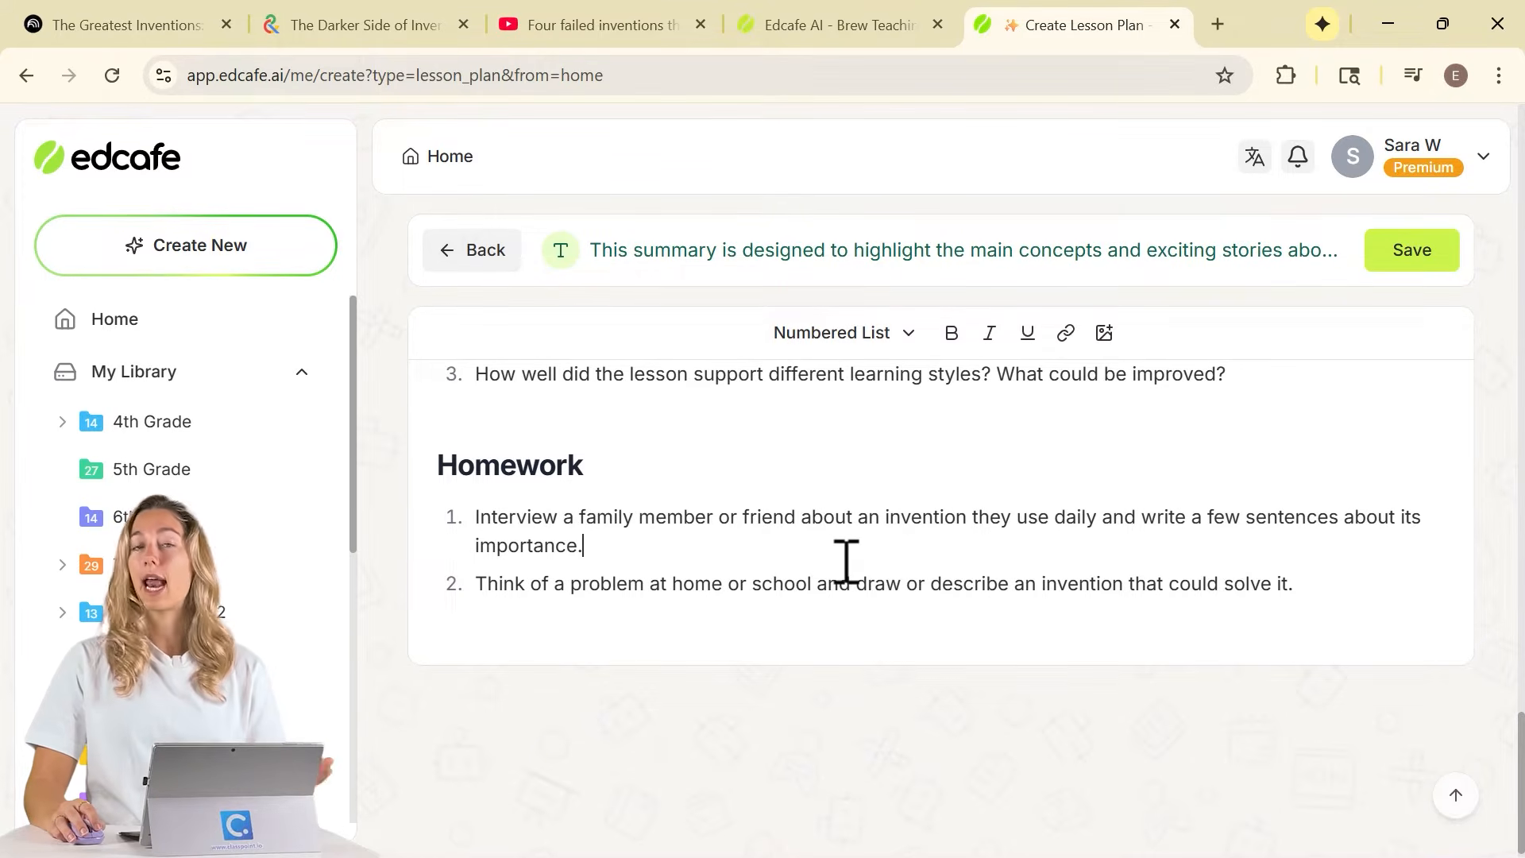
left_click(846, 559)
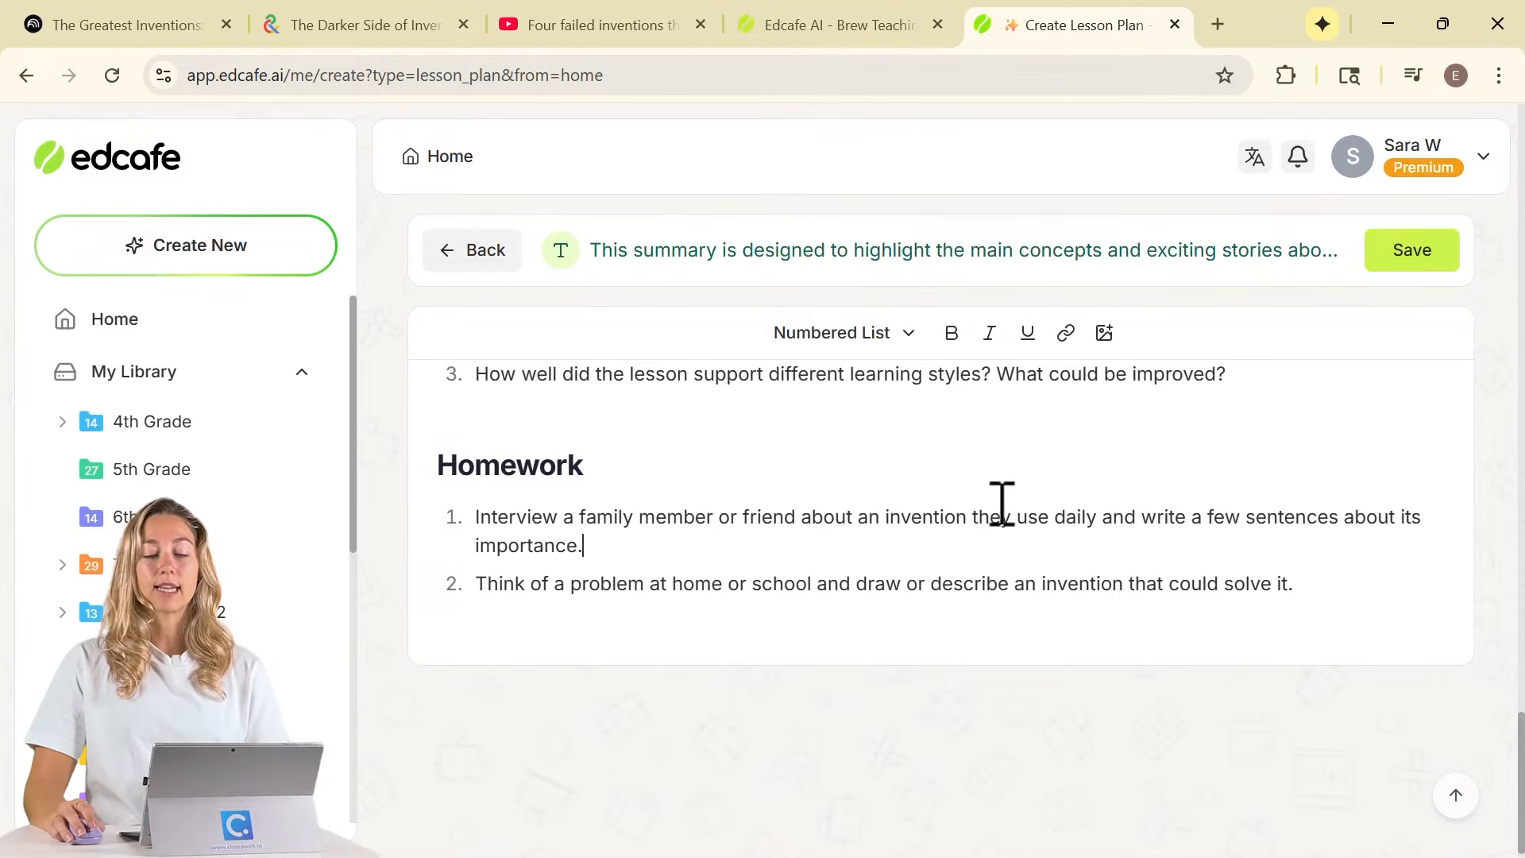
Save the lesson plan under an AI-generated file name in the 7th Grade folder with public visibility.
left_click(1411, 251)
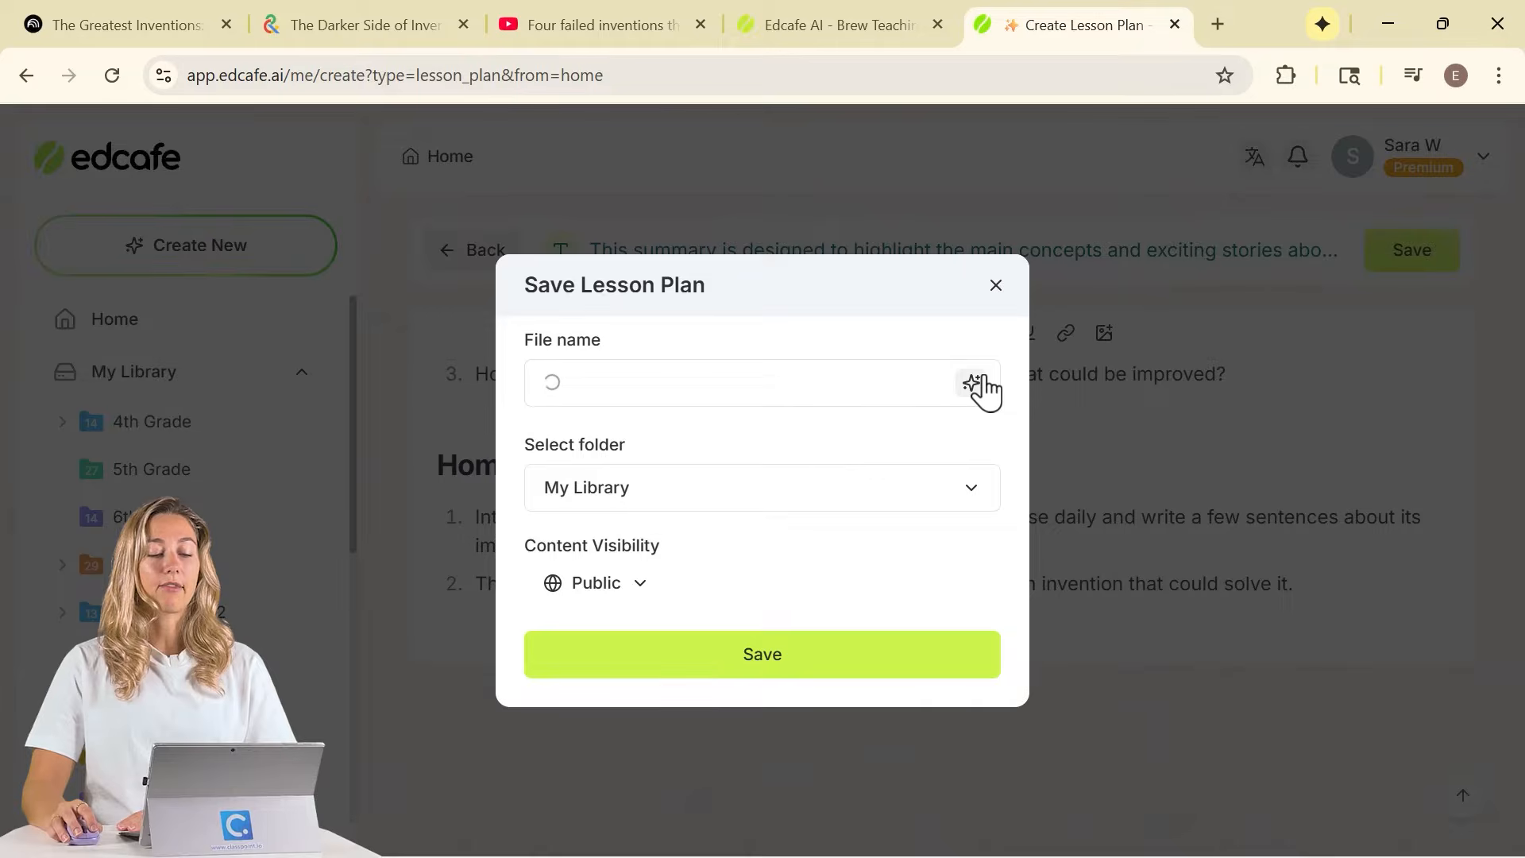
left_click(936, 498)
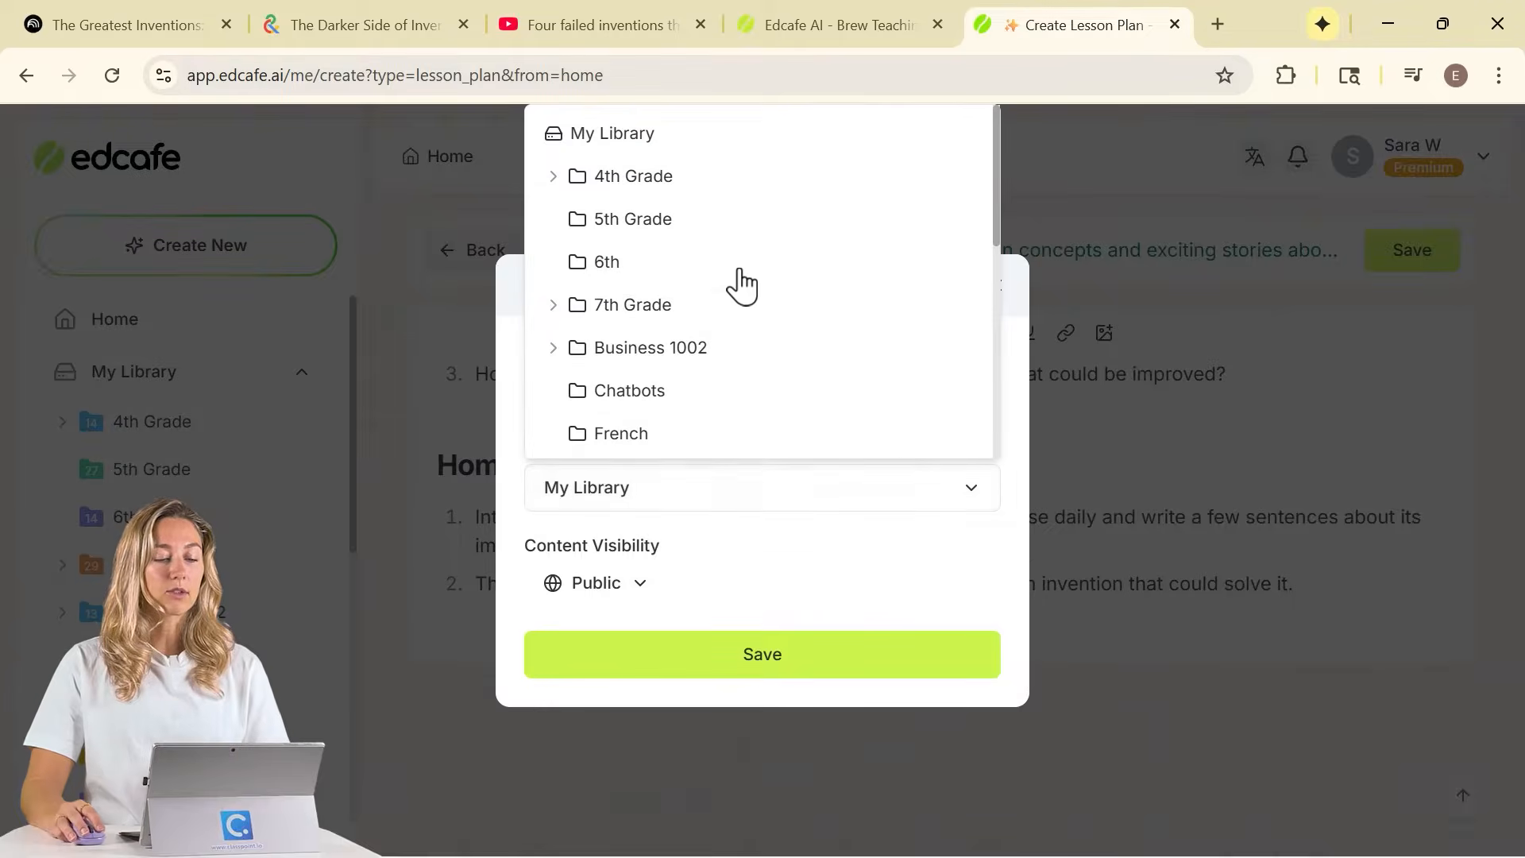
left_click(688, 307)
left_click(718, 665)
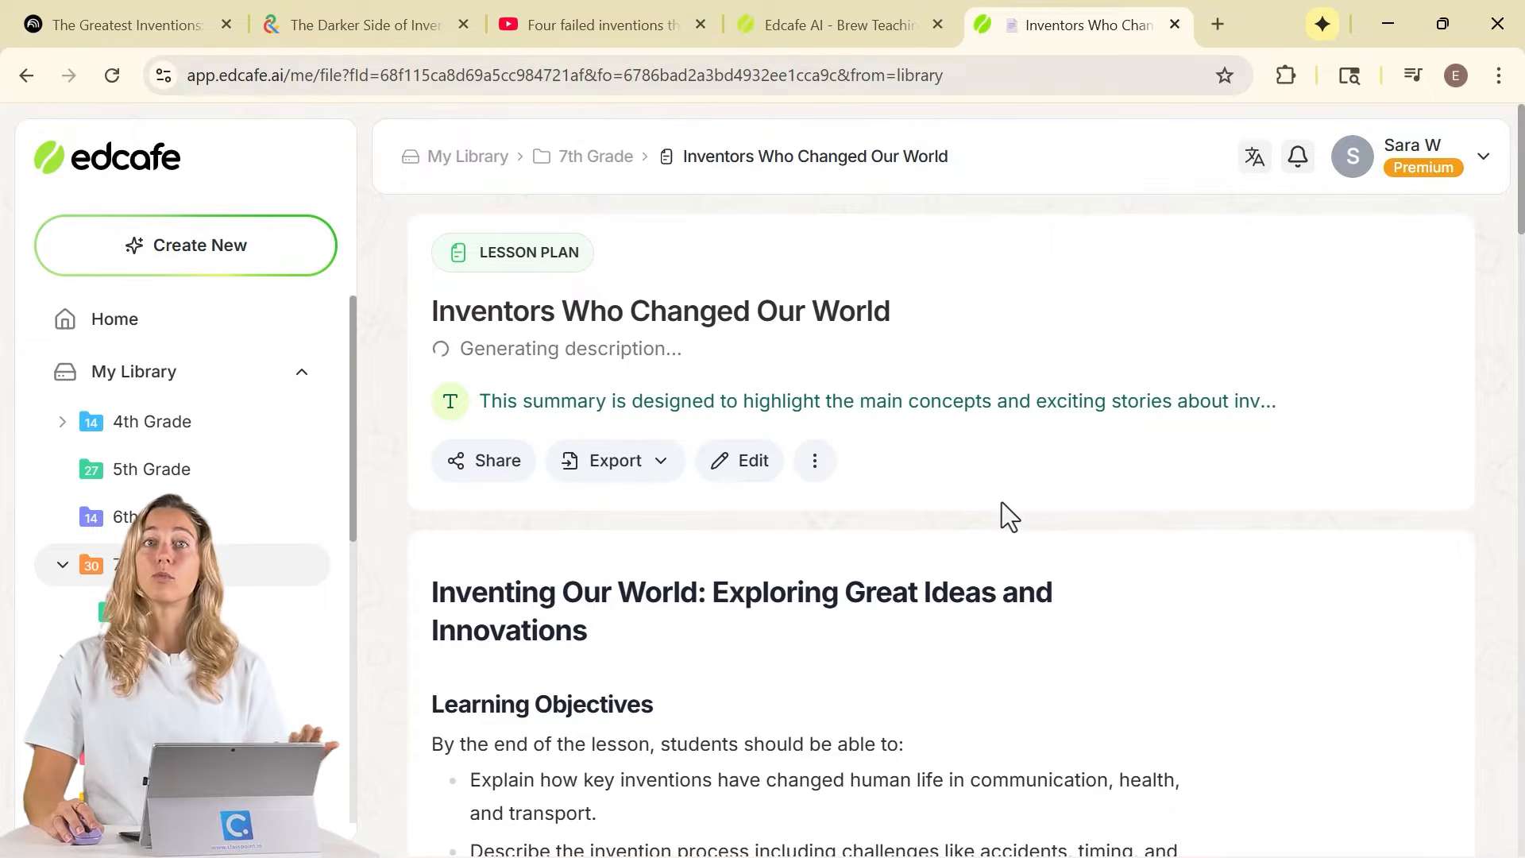
left_click(640, 525)
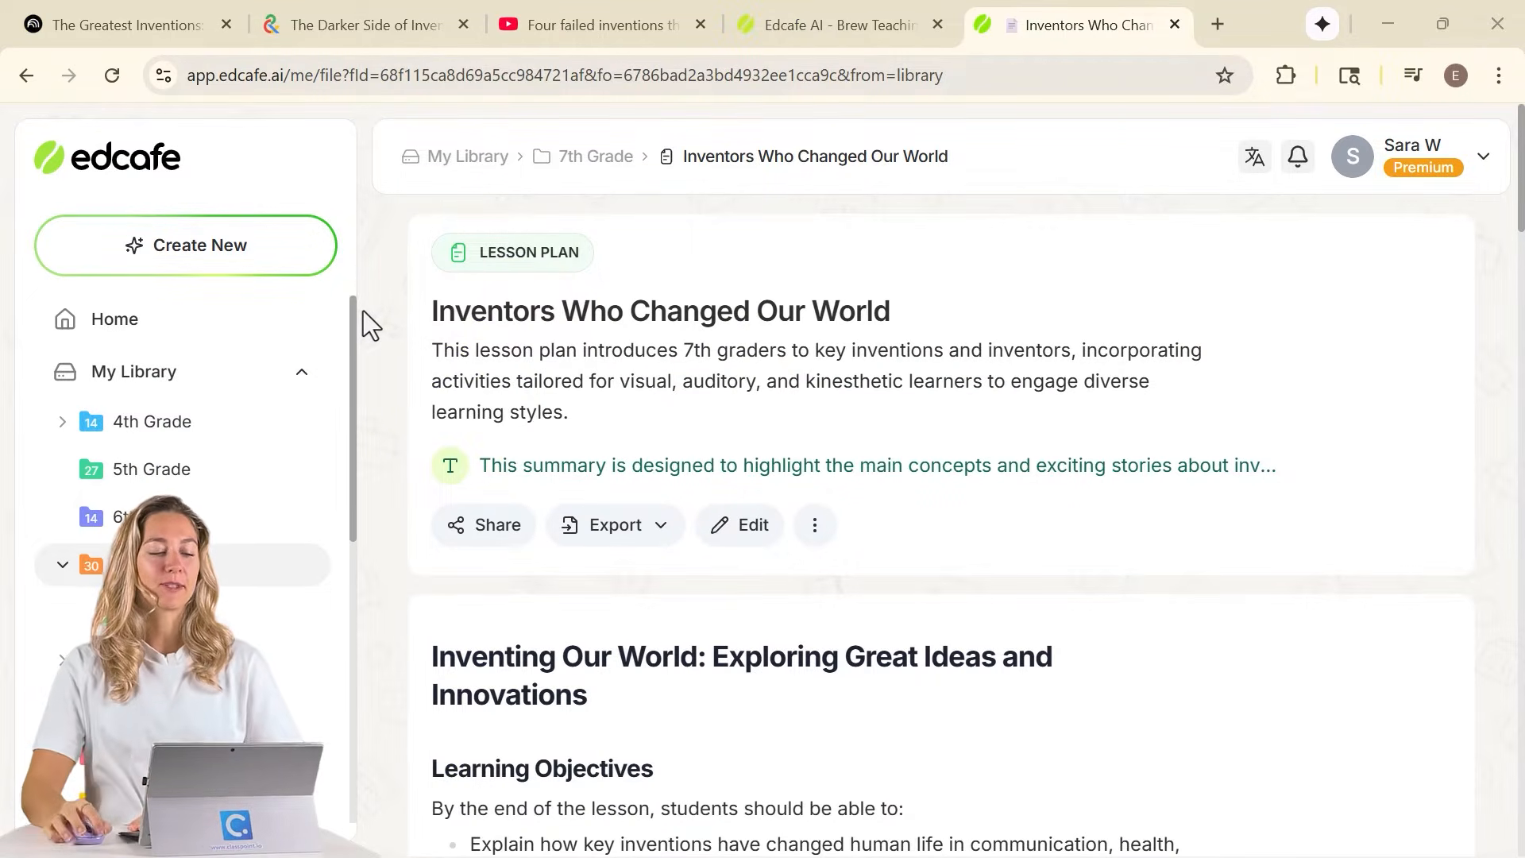
Start creating a new quiz and paste the copied inventions summary as its text source.
left_click(295, 250)
left_click(485, 667)
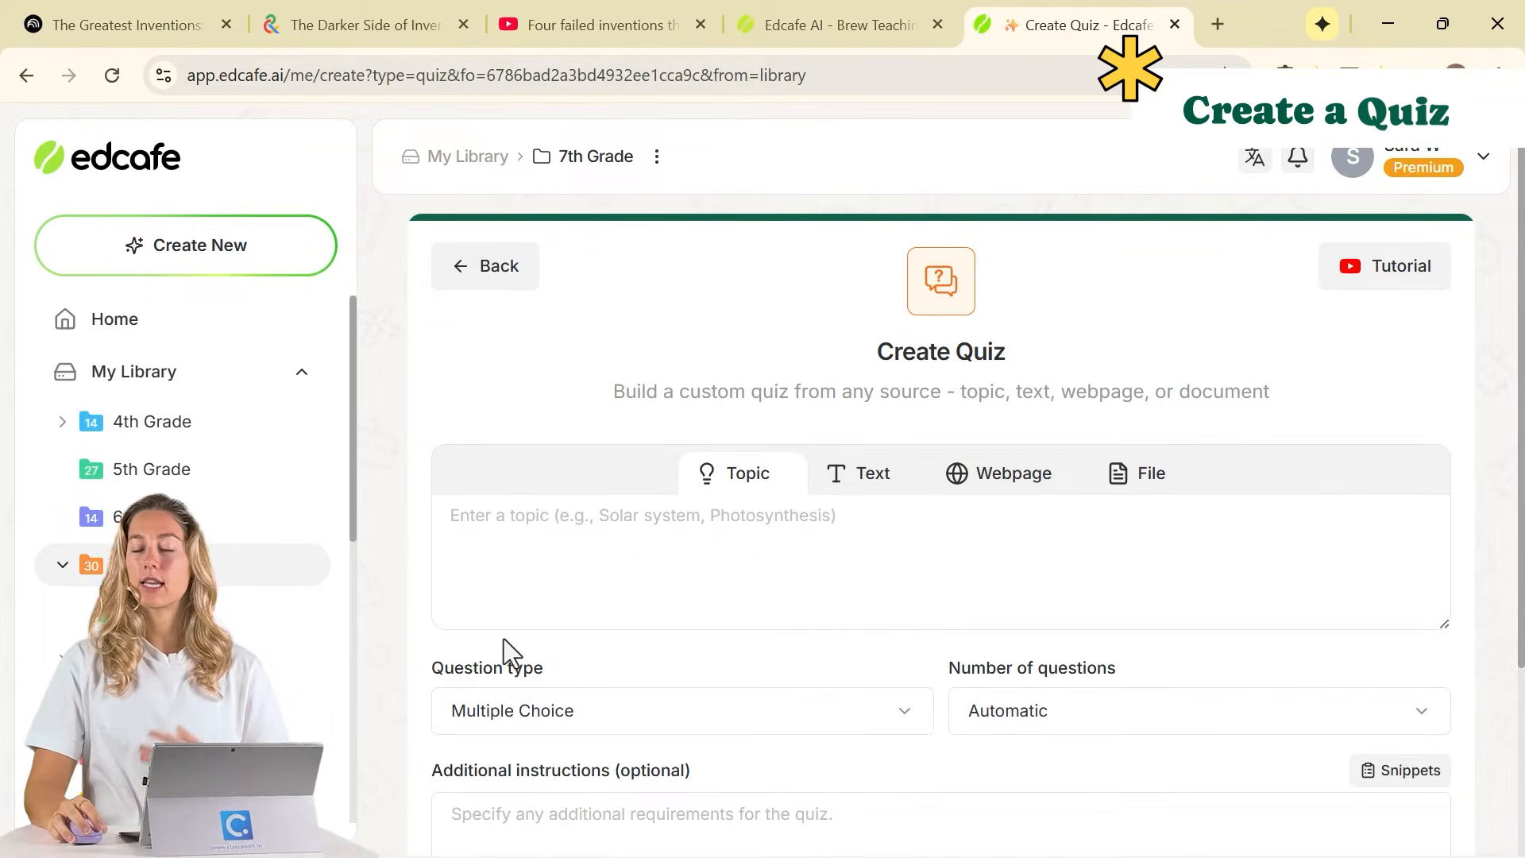
left_click(889, 486)
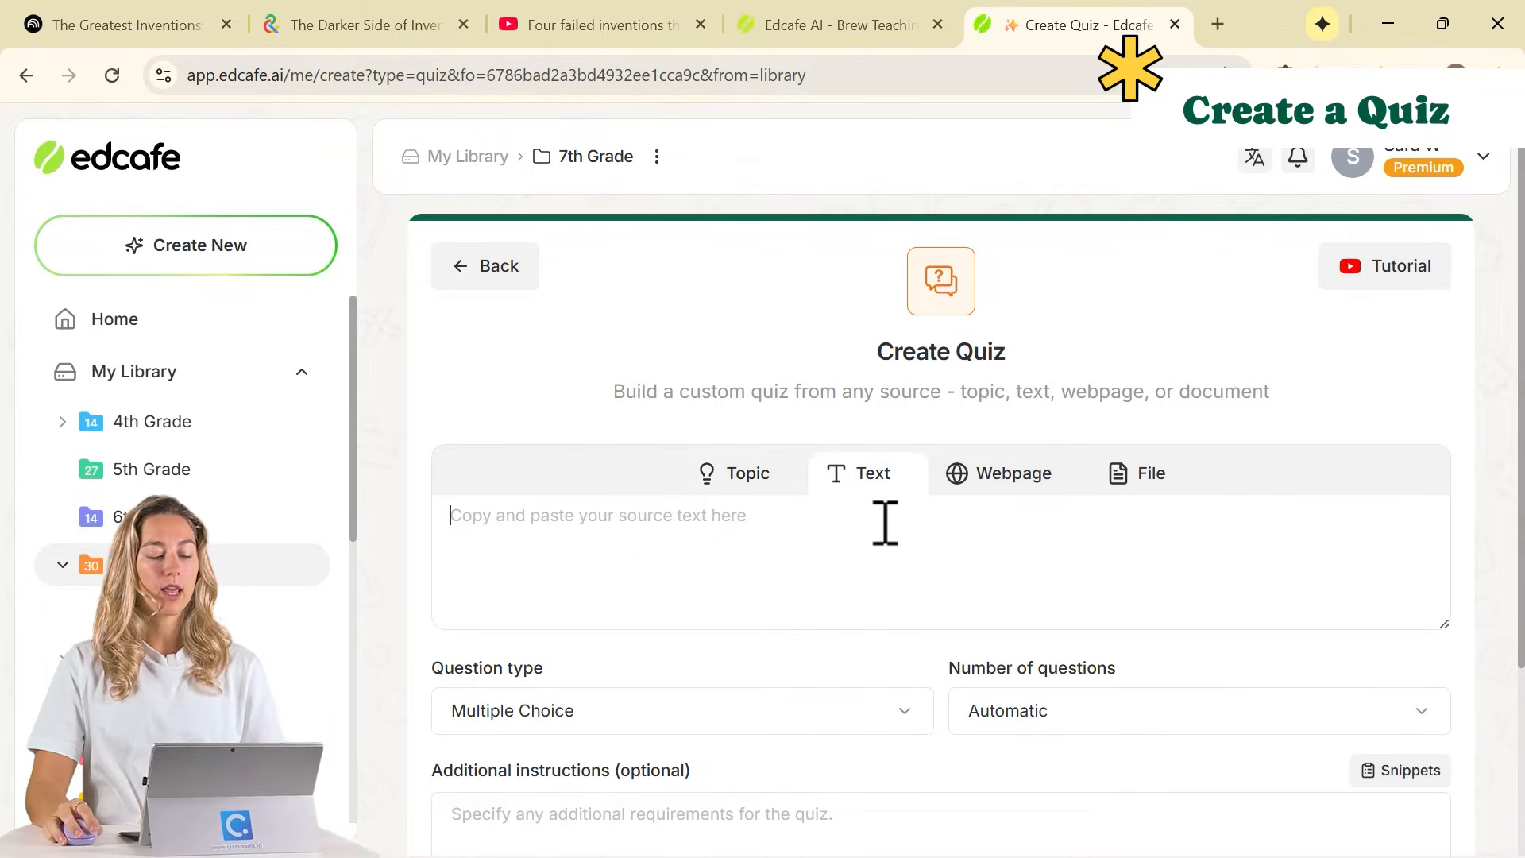
left_click(883, 521)
key("ctrl+v")
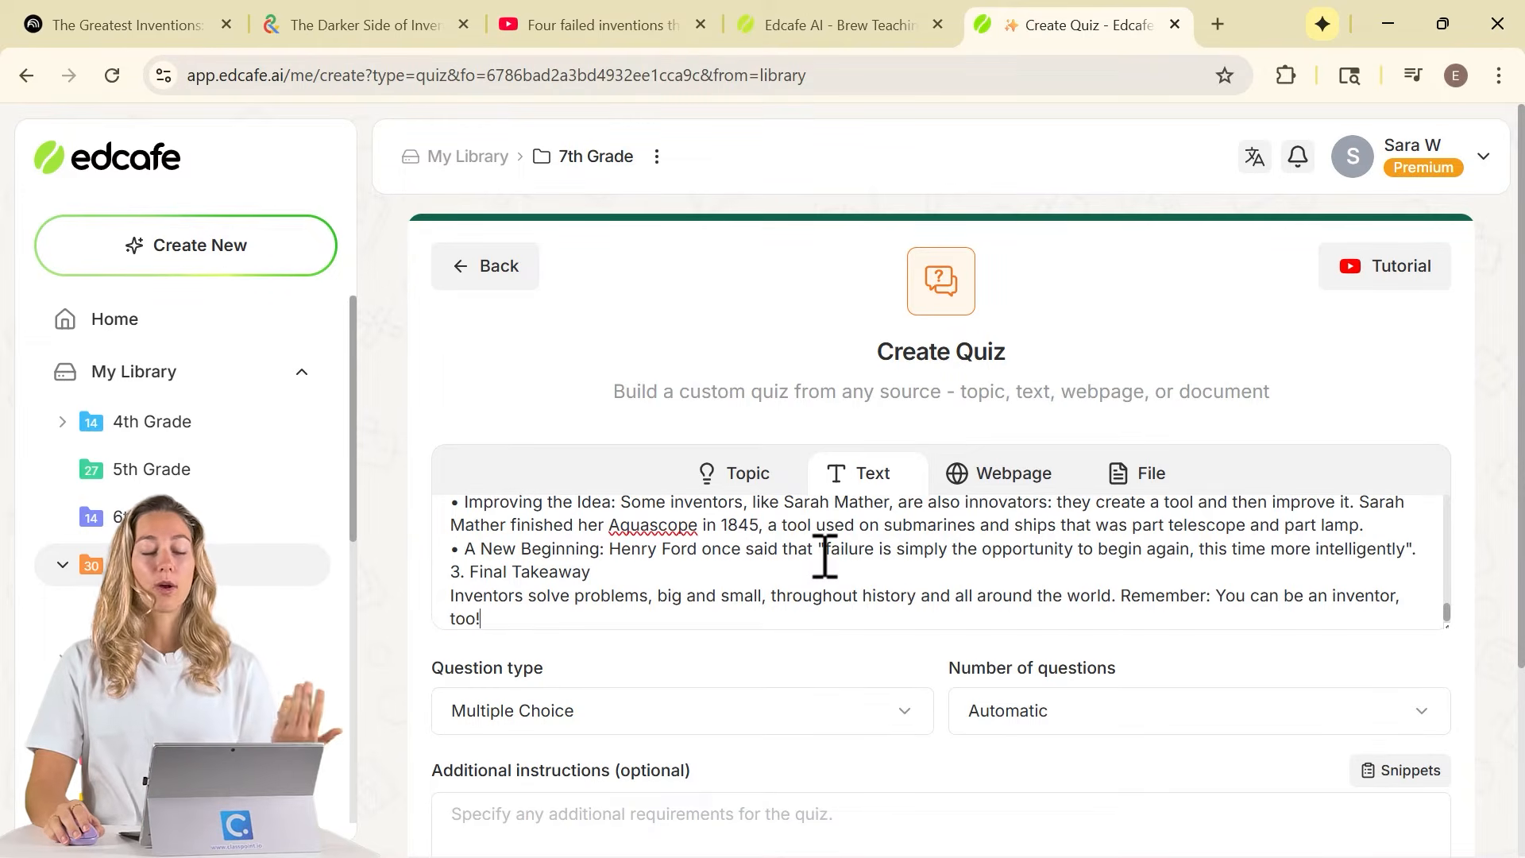
Check the quiz options and generate a multiple-choice quiz with an automatic number of questions and no additional instructions.
scroll(793, 560, "down", 1)
scroll(641, 406, "down", 3)
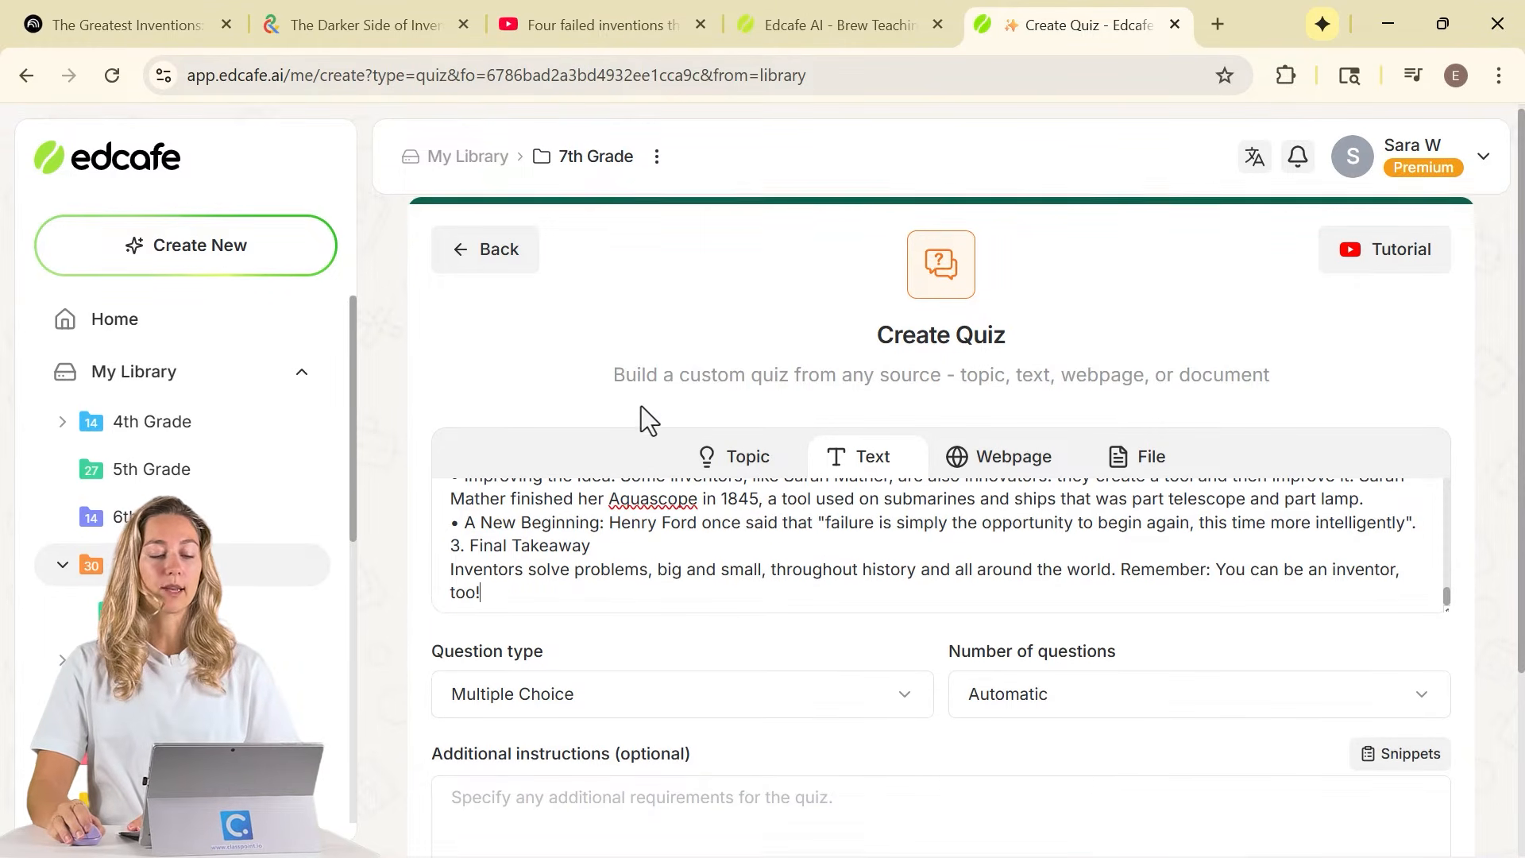
left_click(685, 467)
left_click(684, 471)
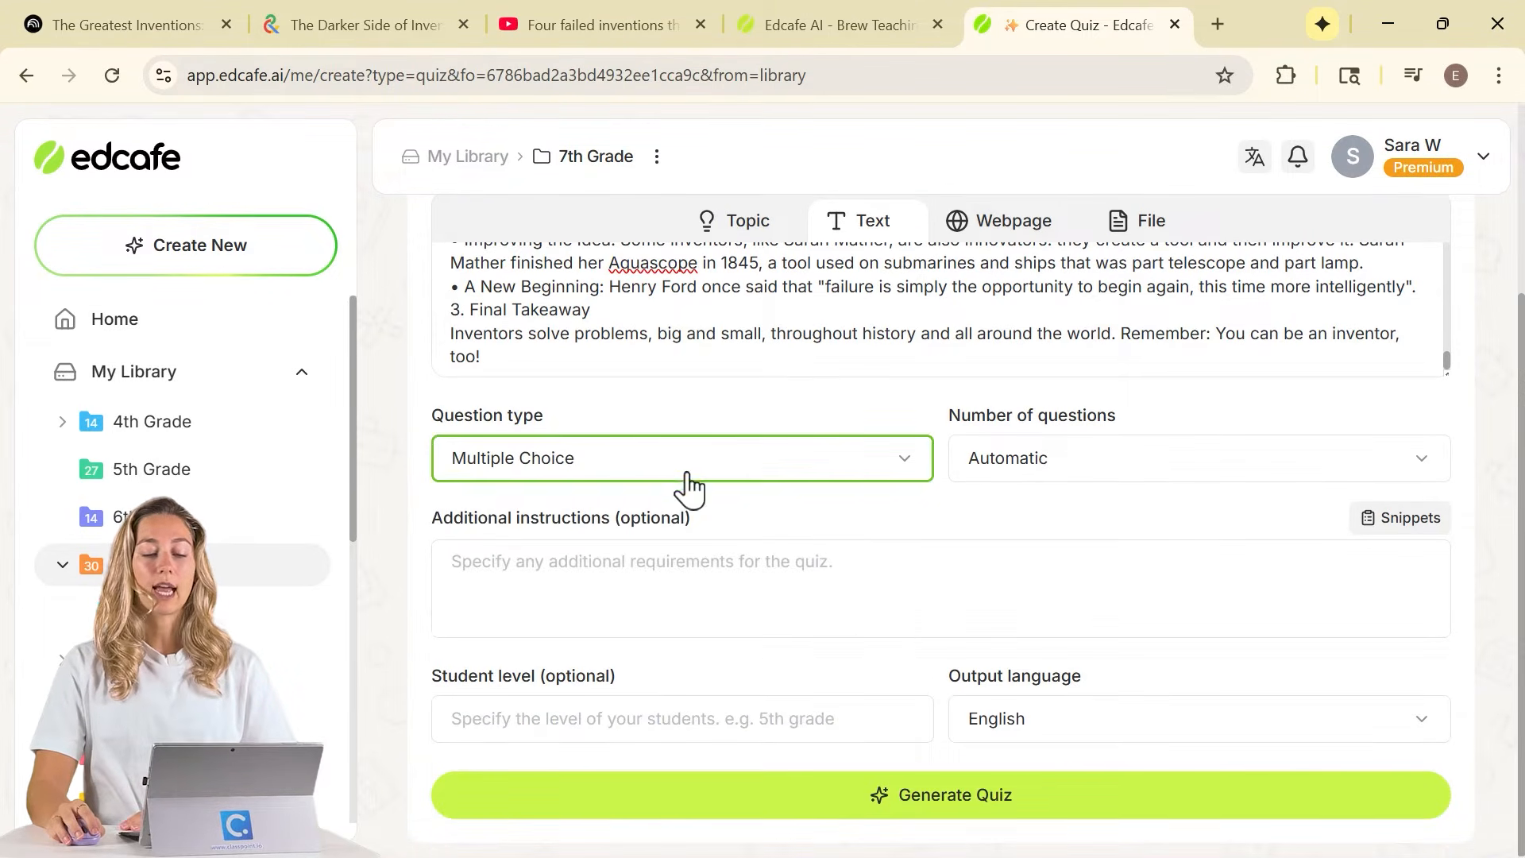
double_click(1005, 464)
left_click(802, 583)
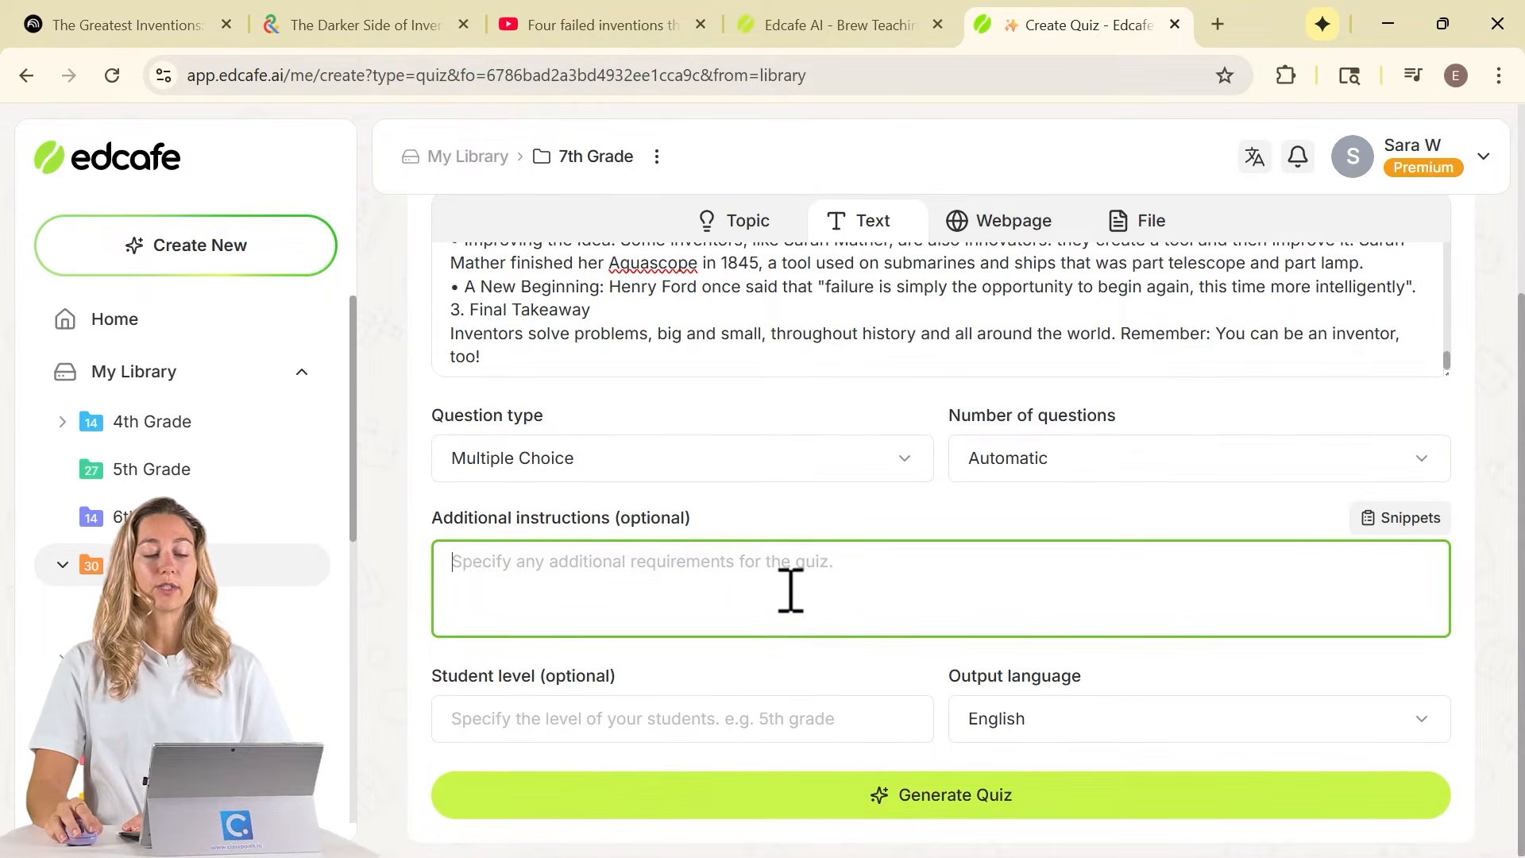
left_click(894, 802)
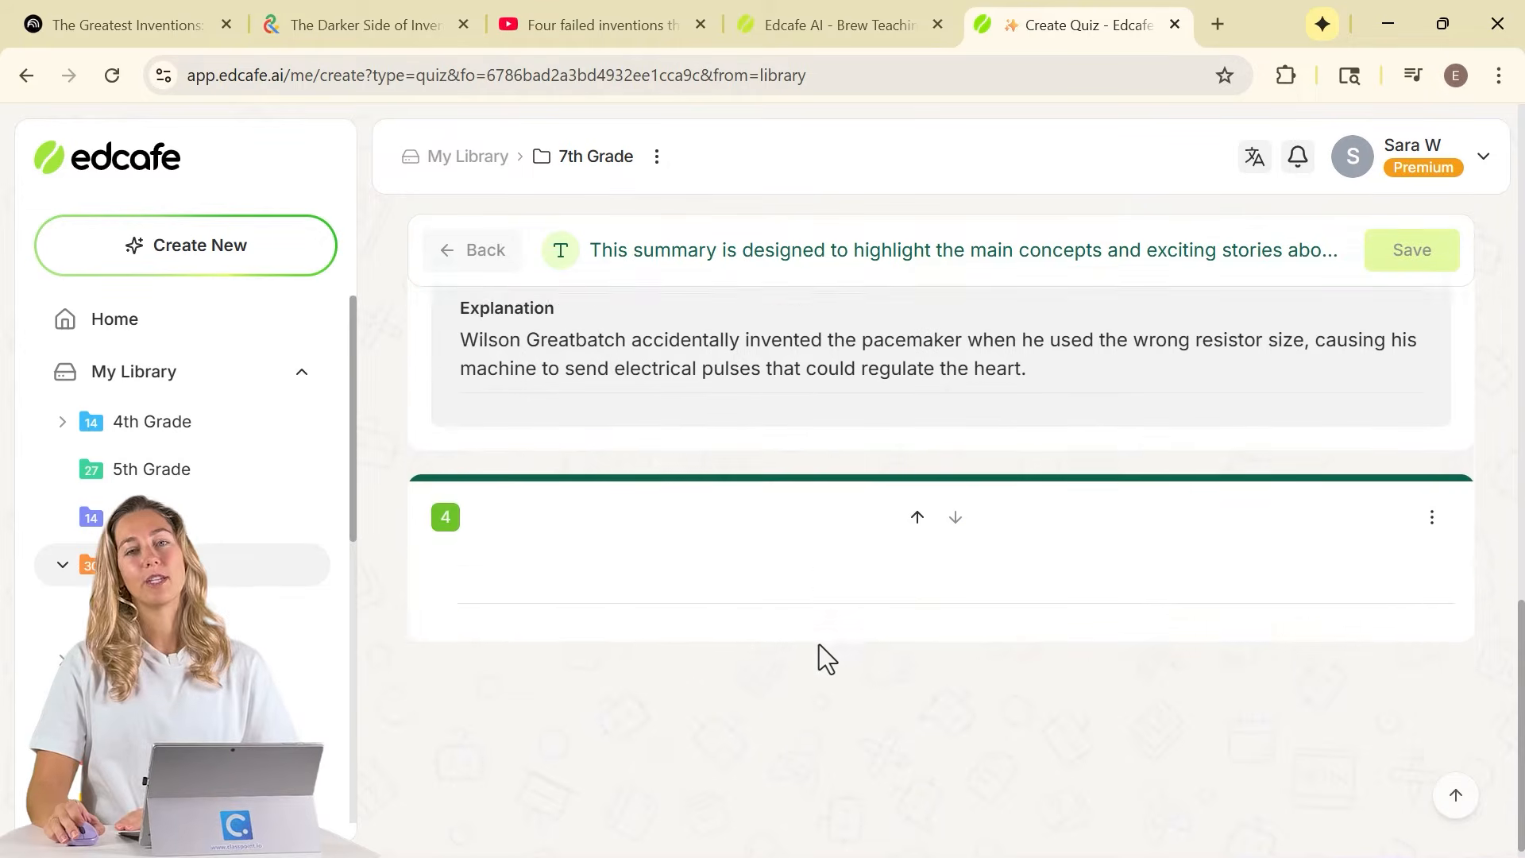
Review the first generated quiz question and save the quiz under an AI-generated file name in the 7th Grade folder.
scroll(818, 643, "up", 14)
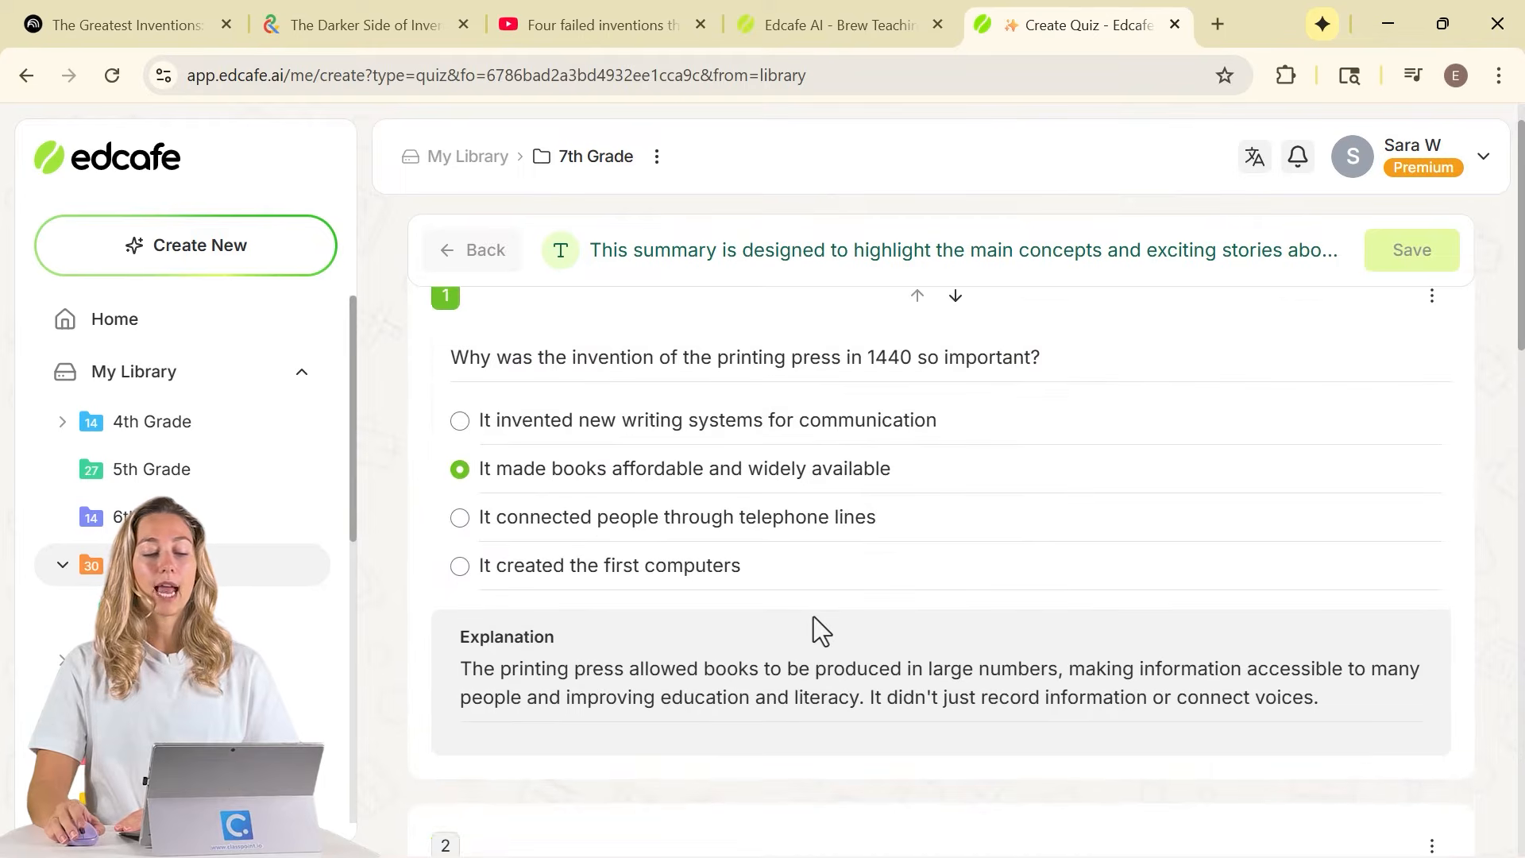
left_click(1052, 410)
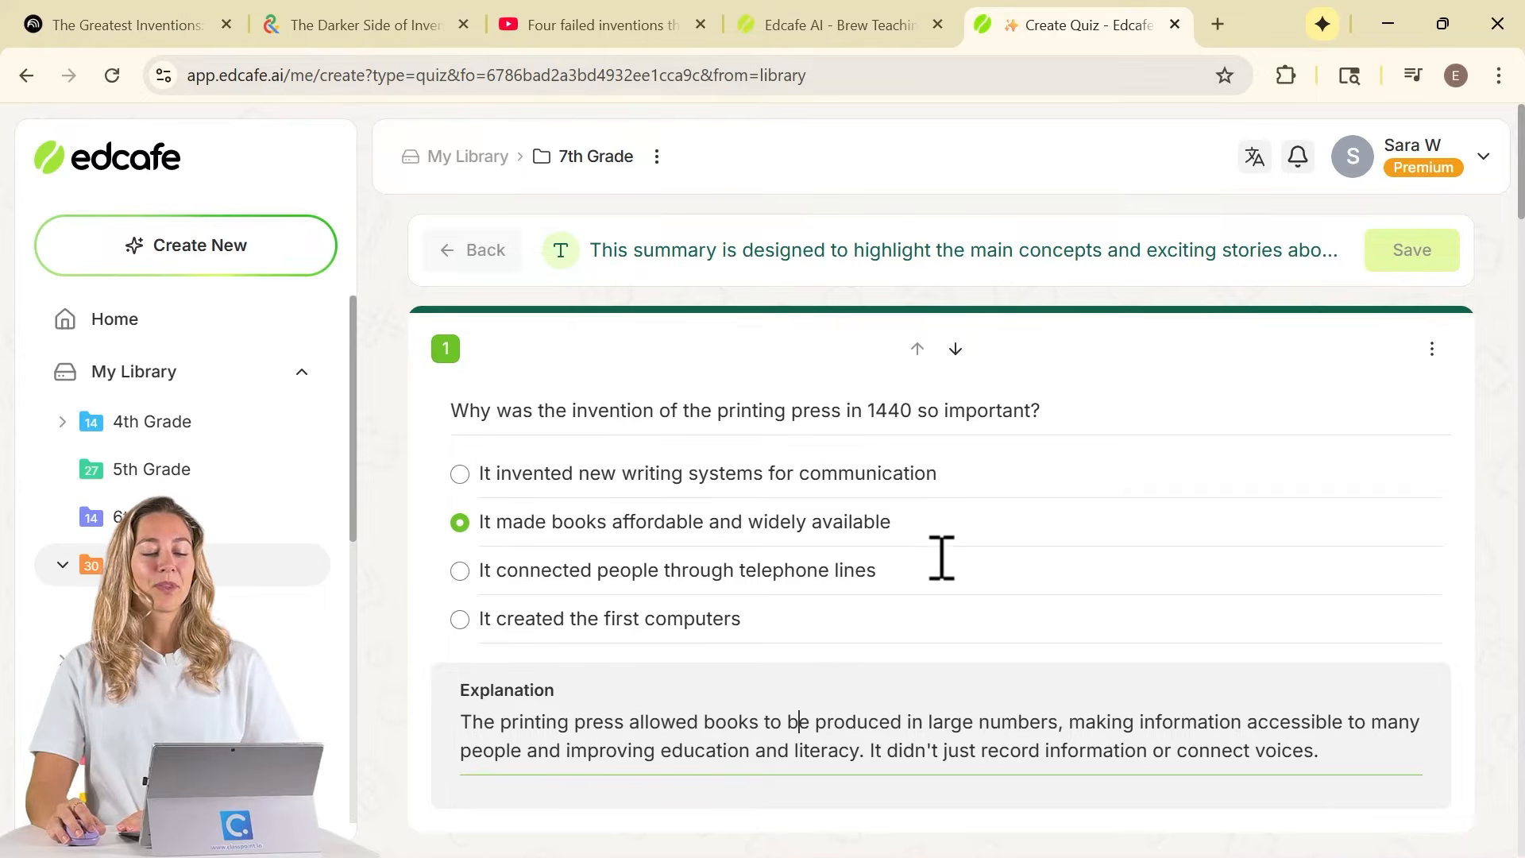
left_click(1414, 254)
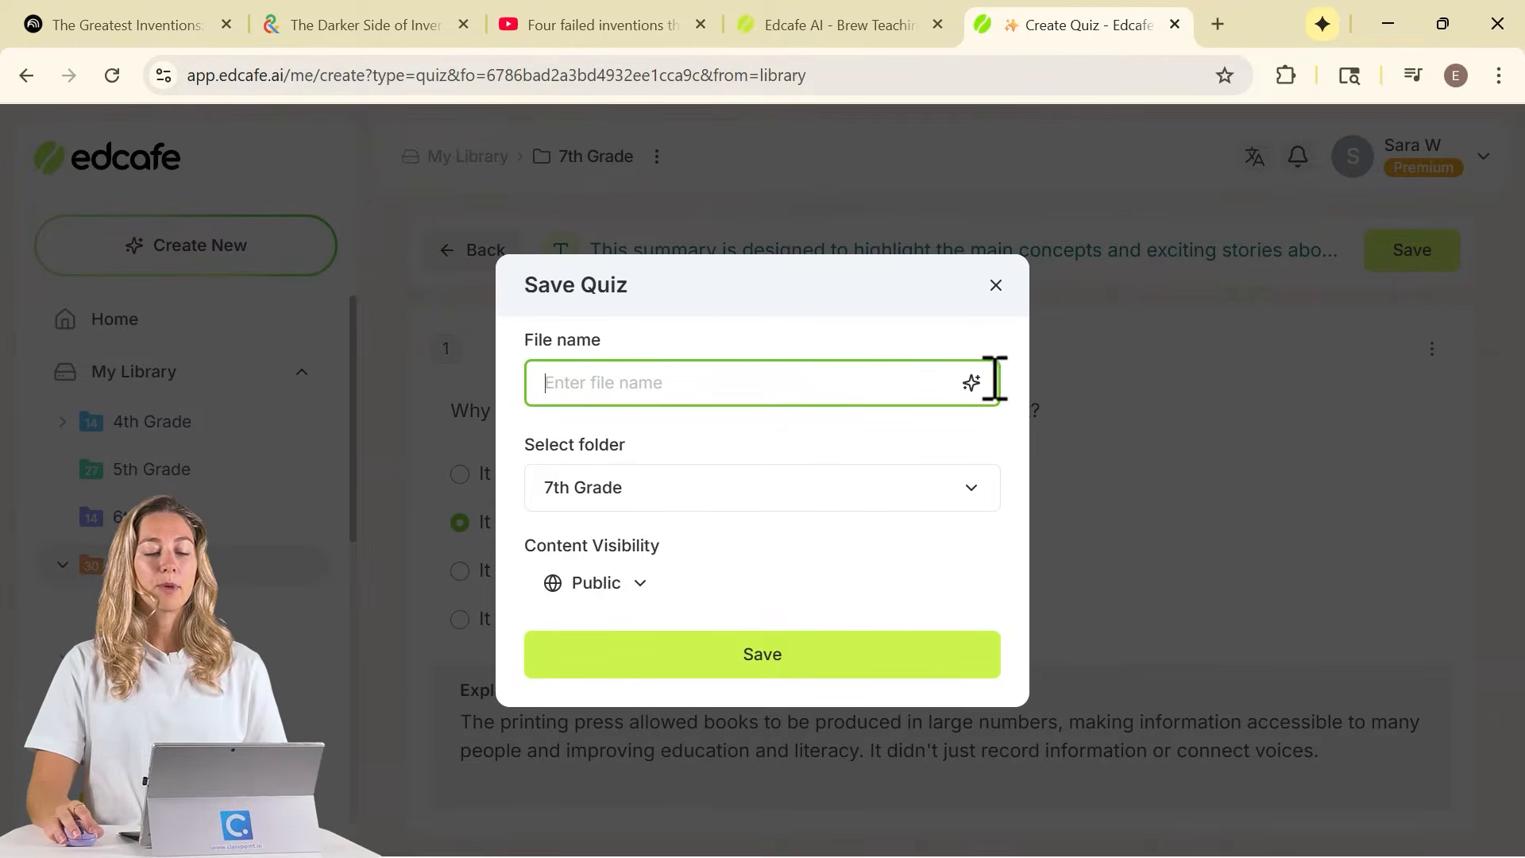
left_click(973, 386)
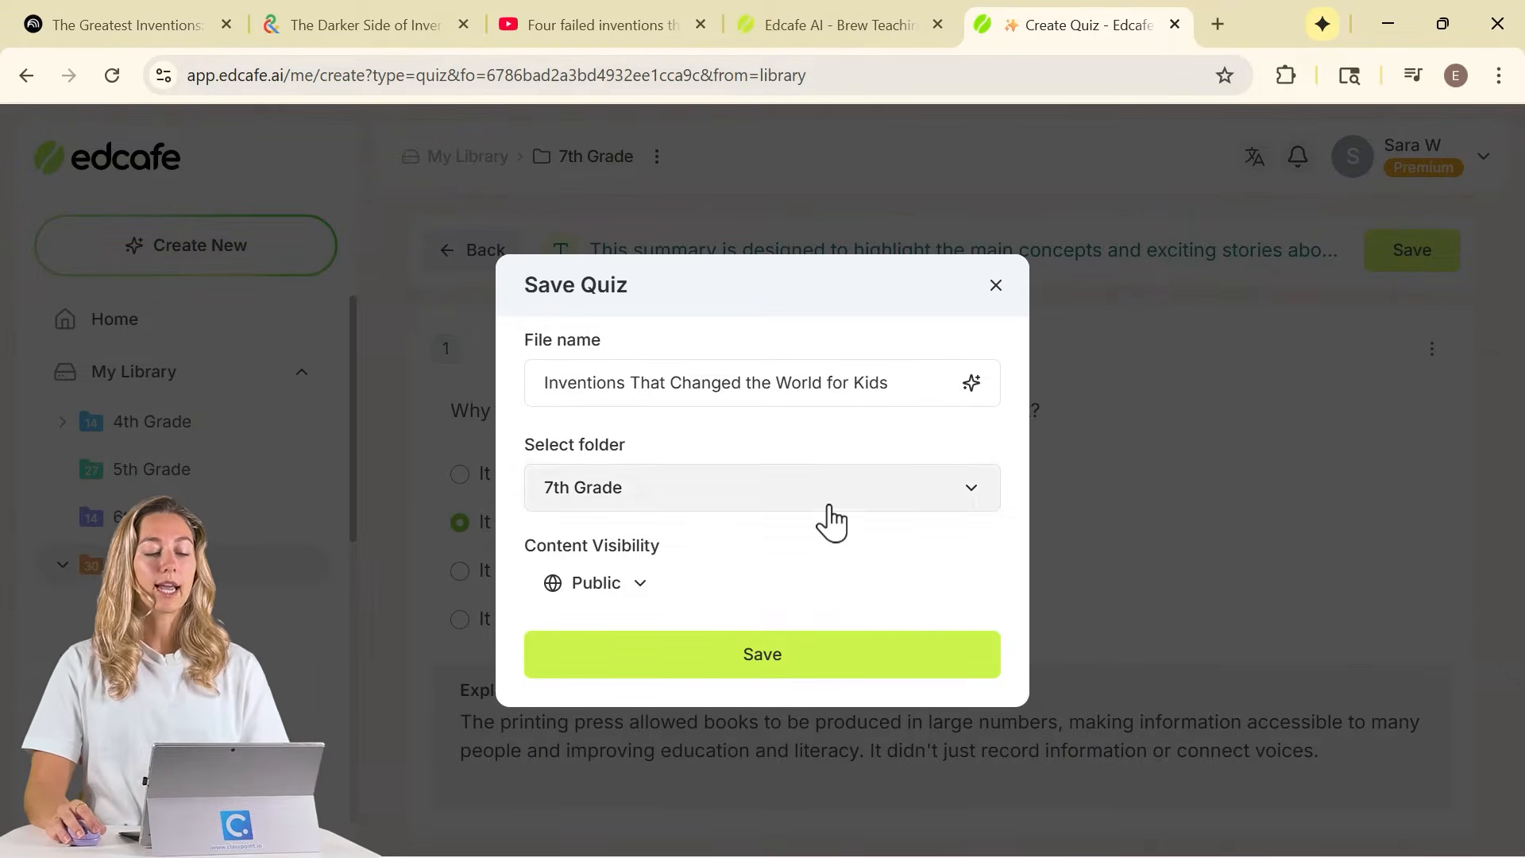
left_click(831, 653)
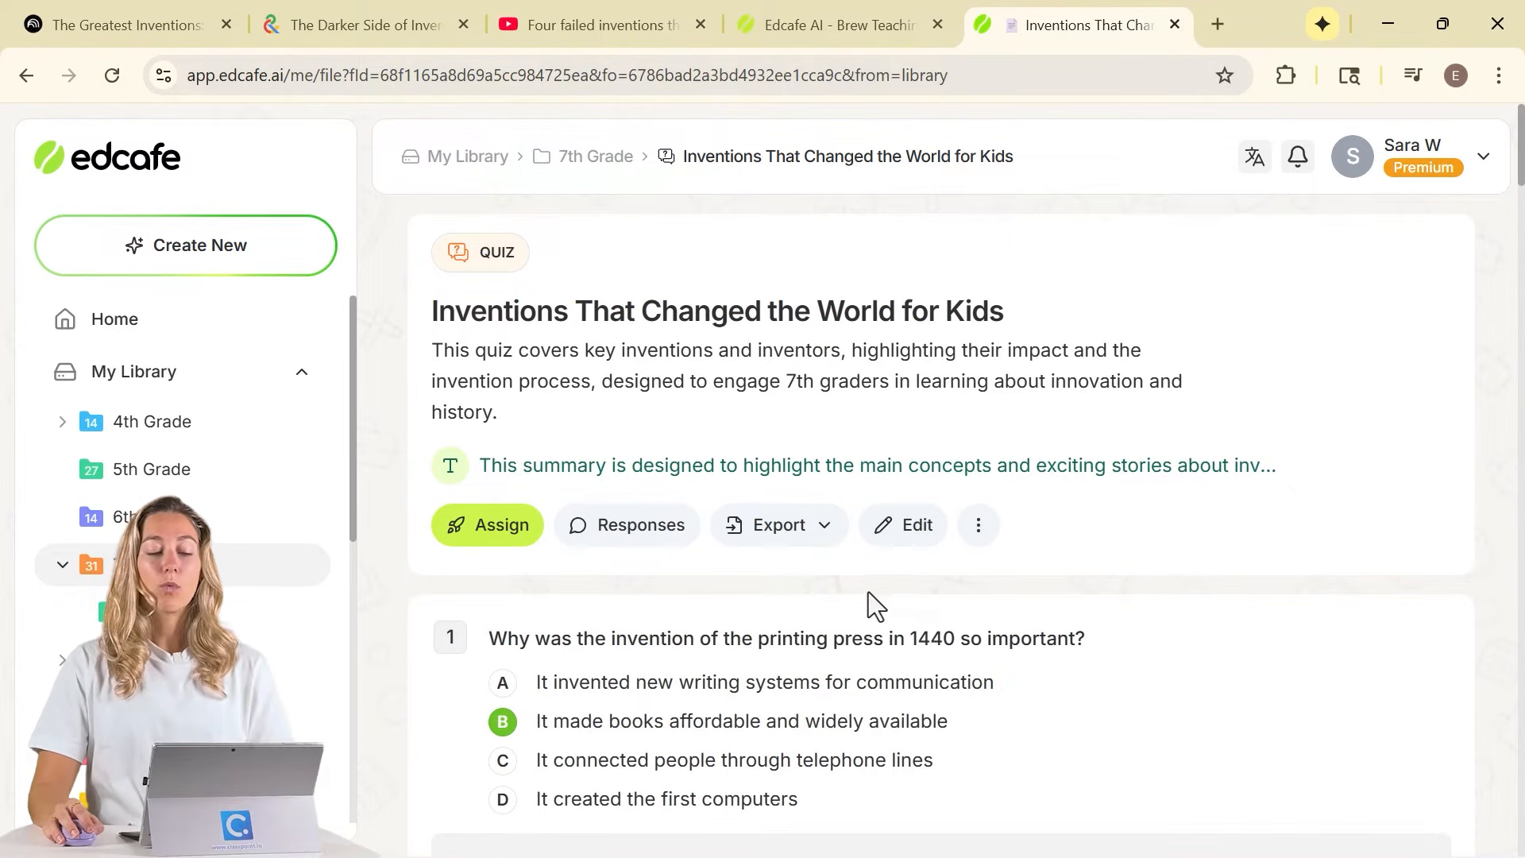
Check the quiz's export formats, then copy its assignment link and open it in a new browser tab.
left_click(800, 533)
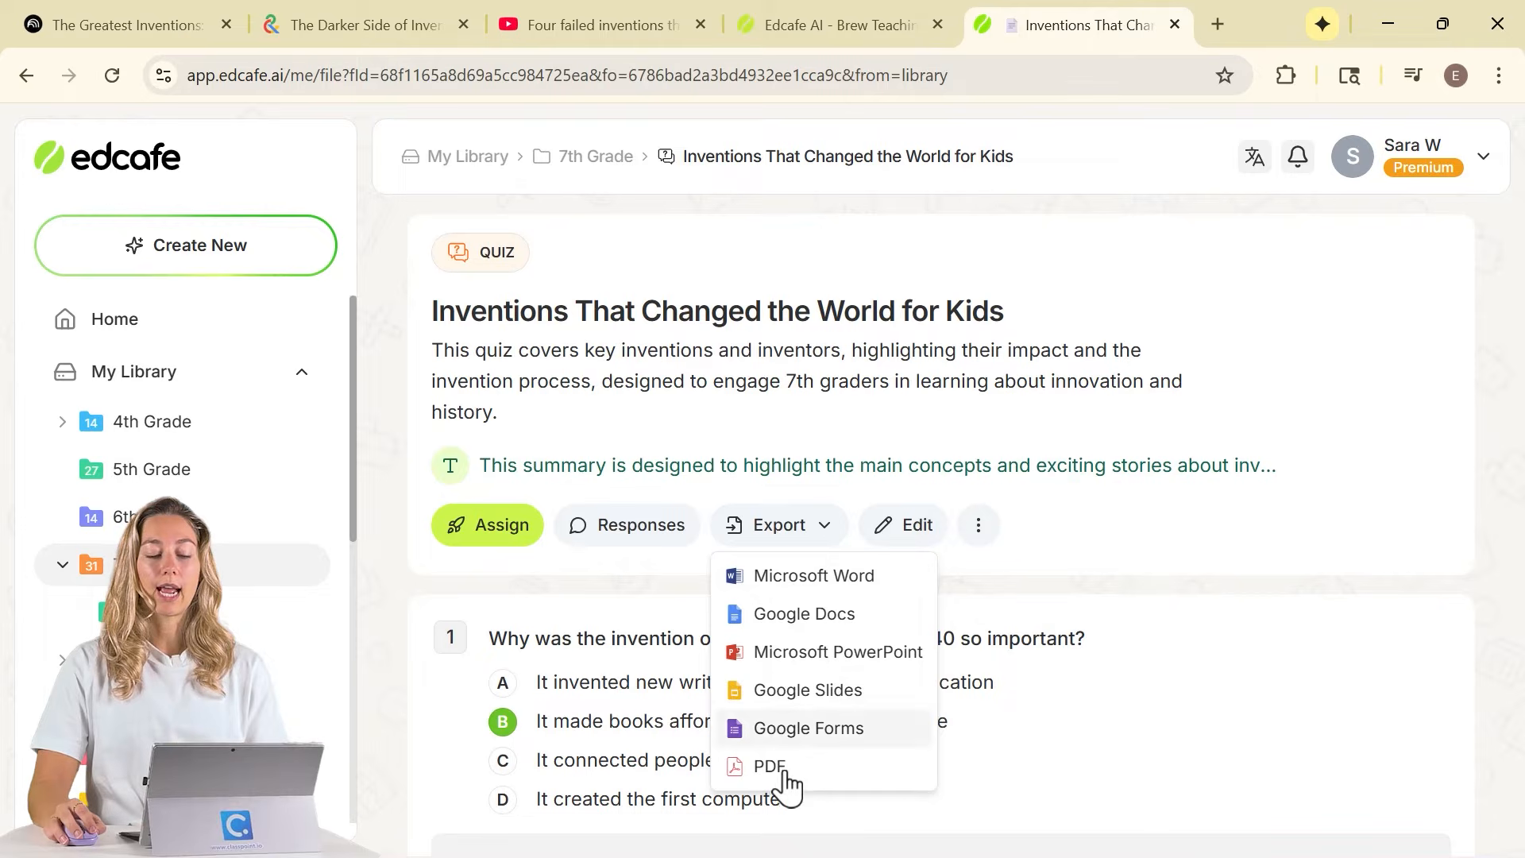
left_click(595, 565)
left_click(480, 534)
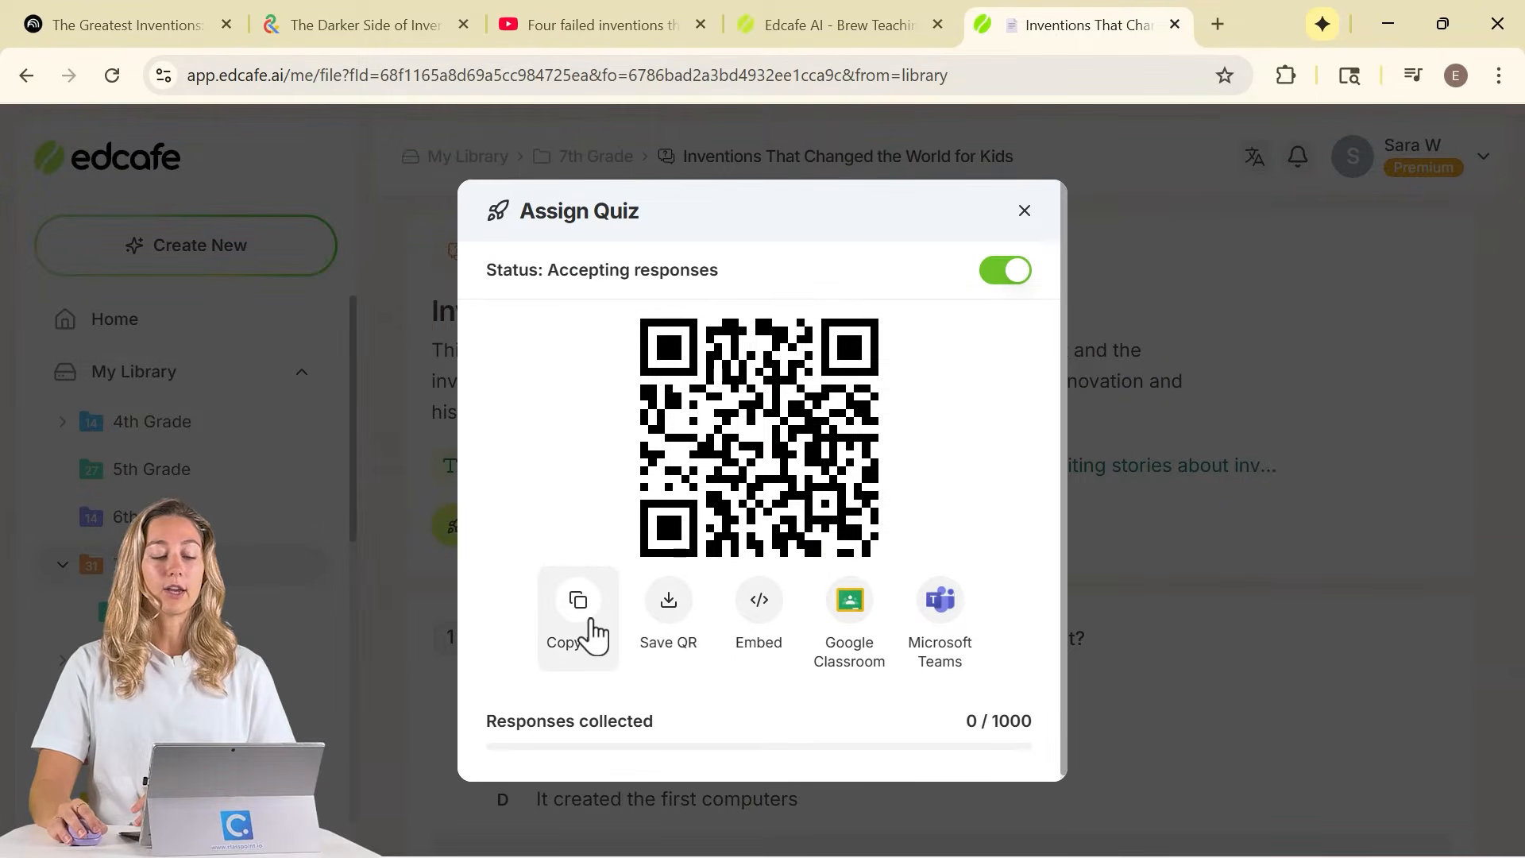
left_click(583, 626)
left_click(1218, 25)
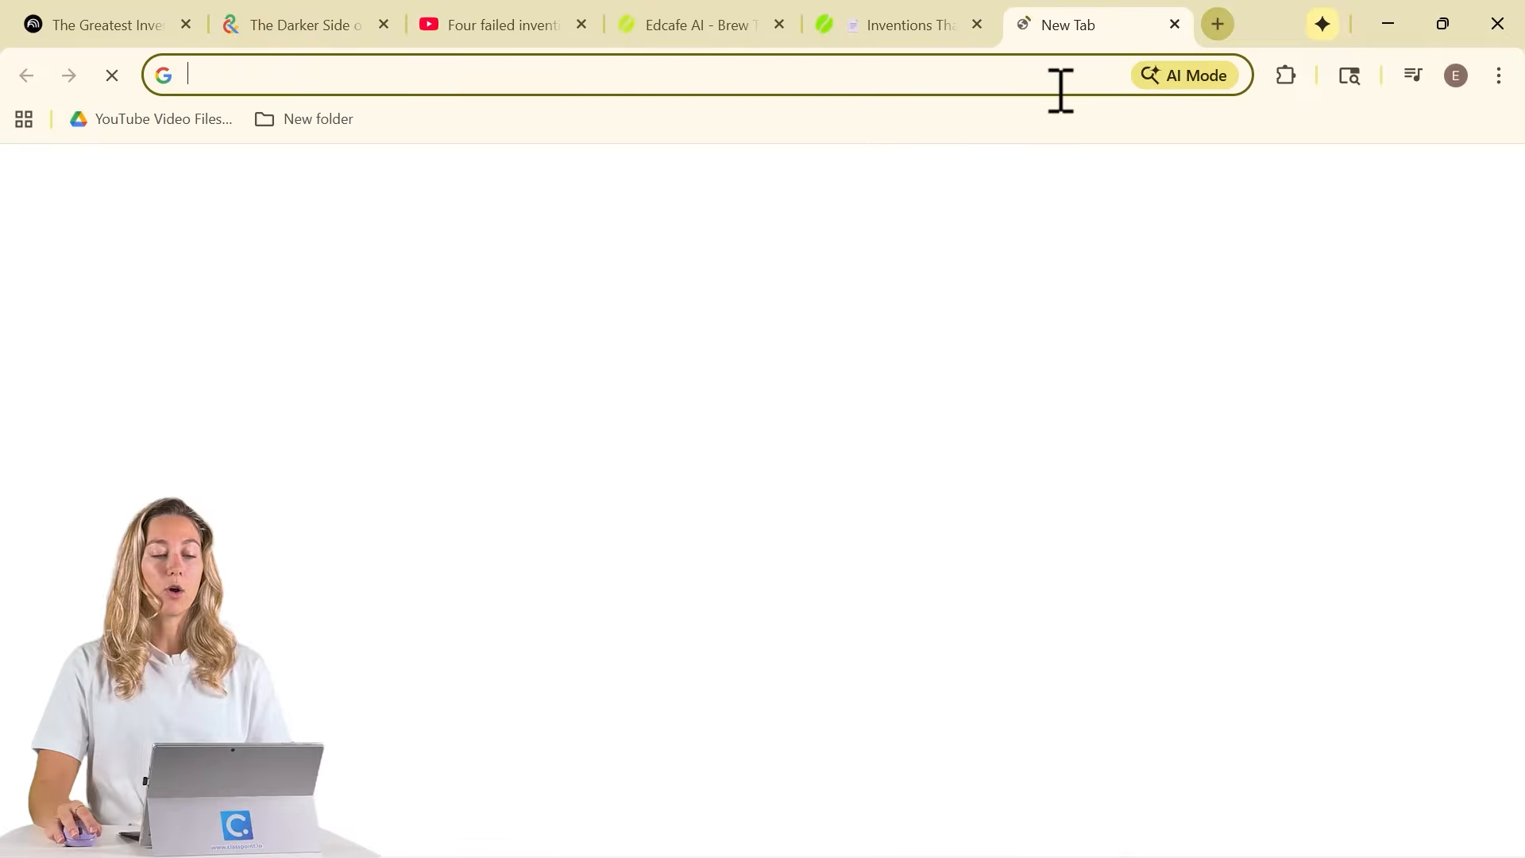
key("ctrl+v")
key("Return")
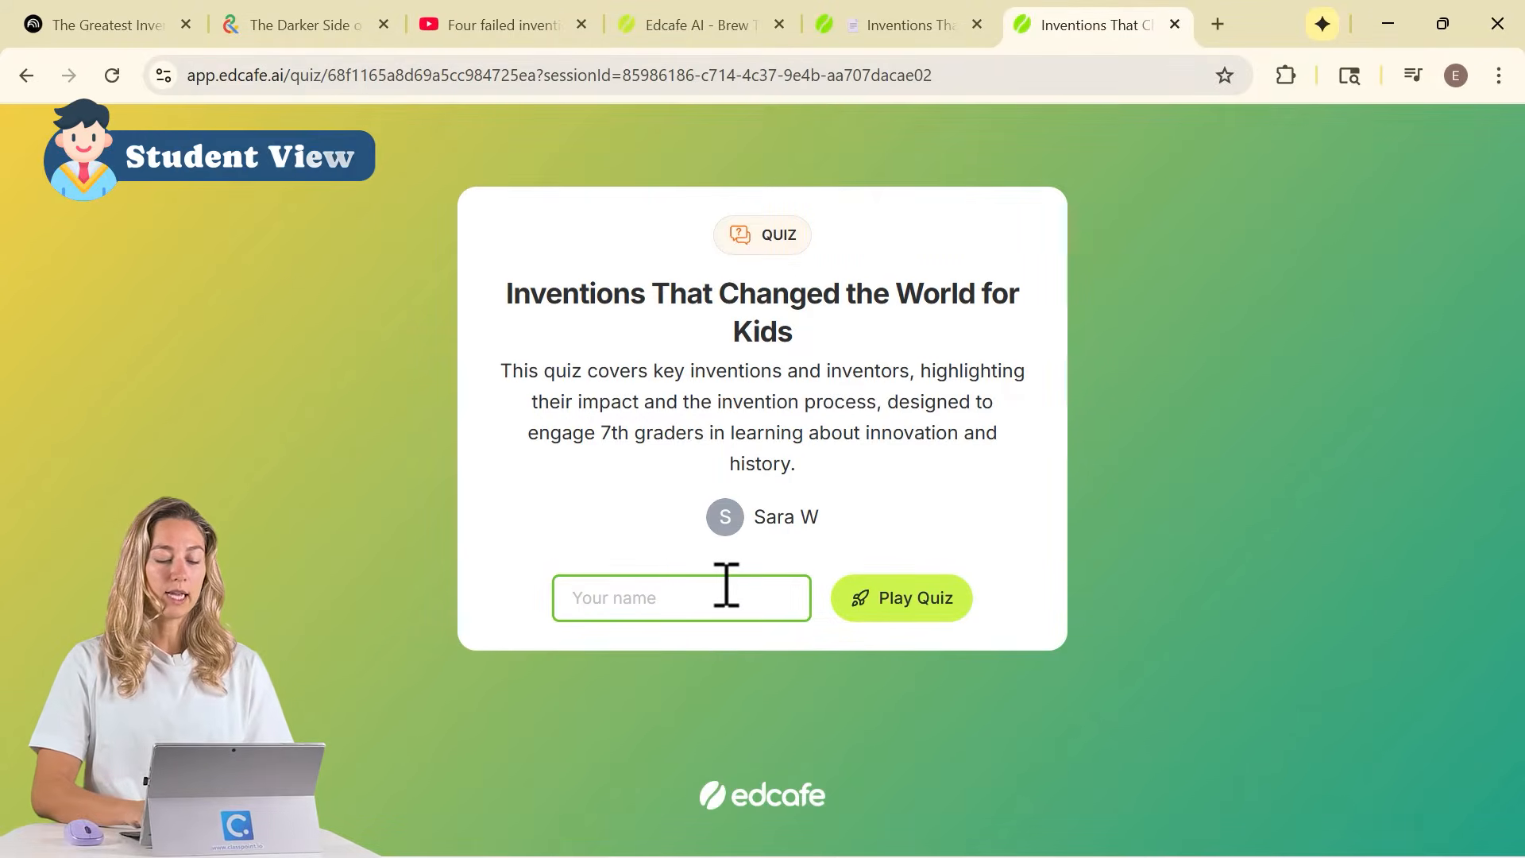
Start the quiz under the student's first name and answer questions 1 to 5 with option B.
type("Riley")
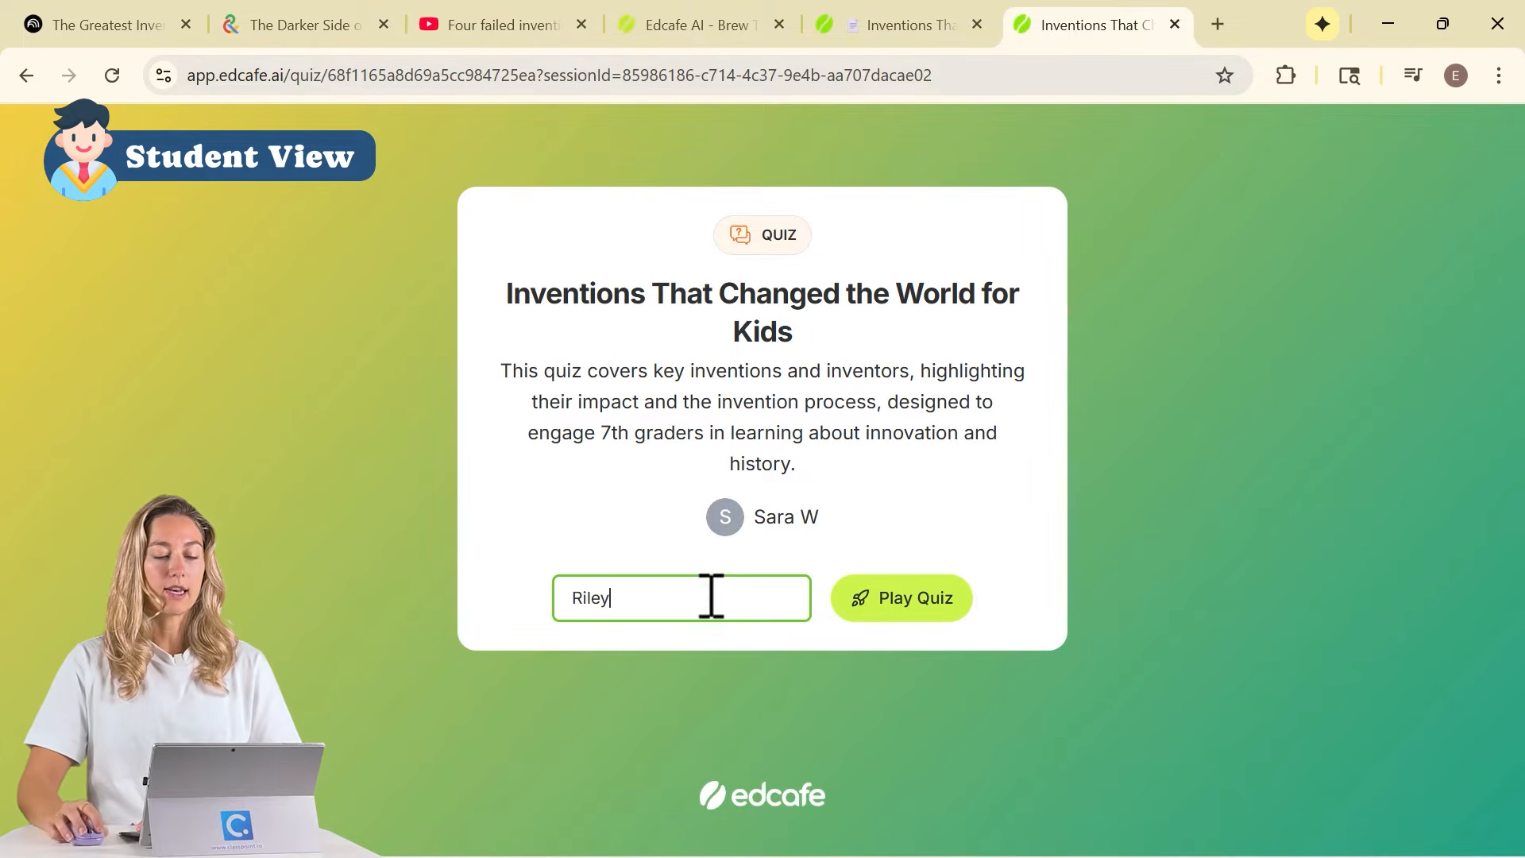
left_click(898, 600)
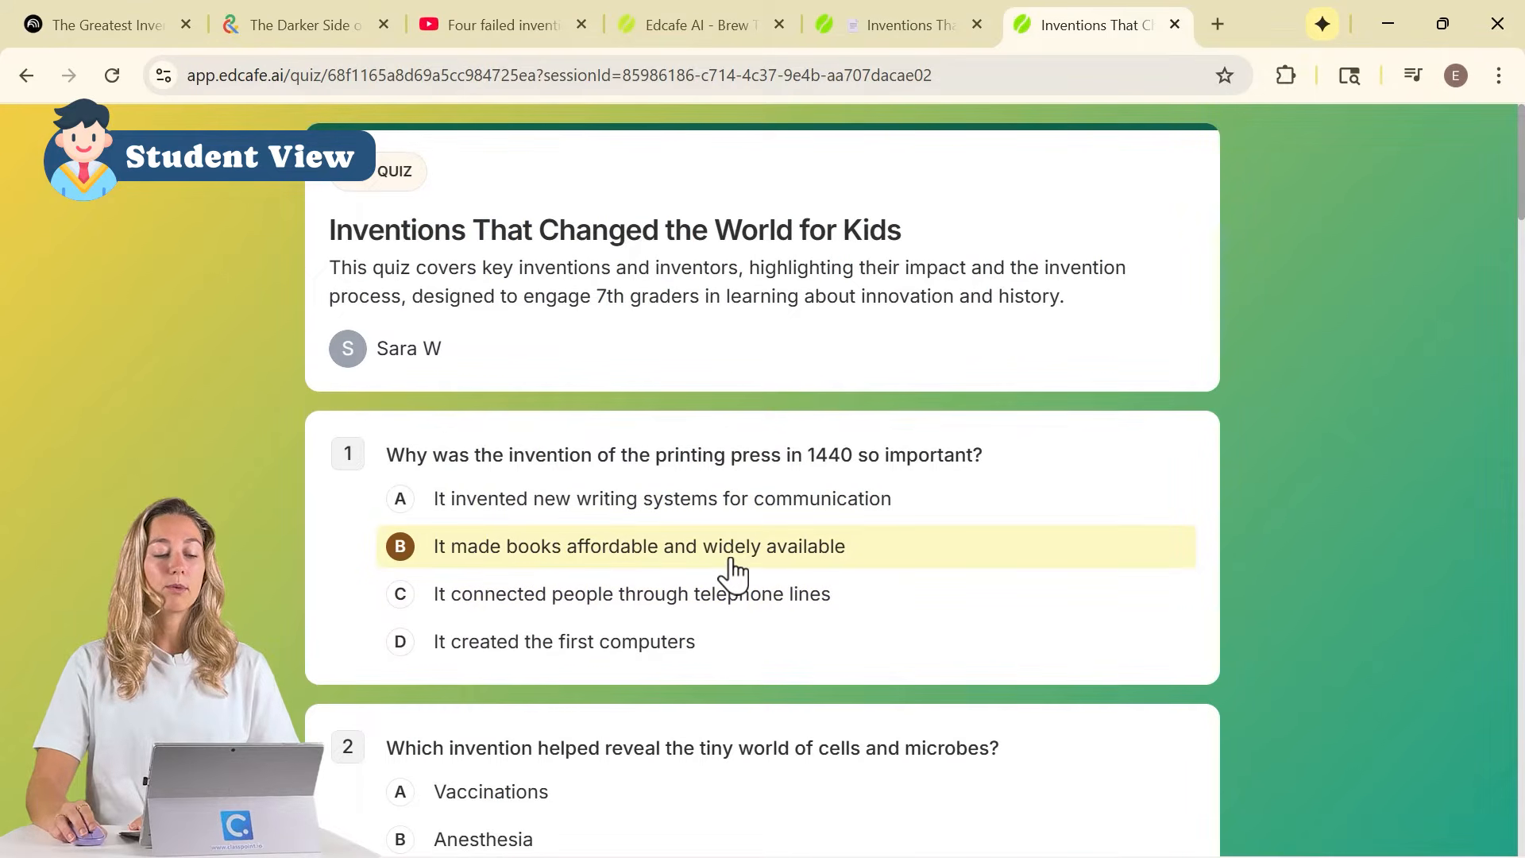
left_click(667, 618)
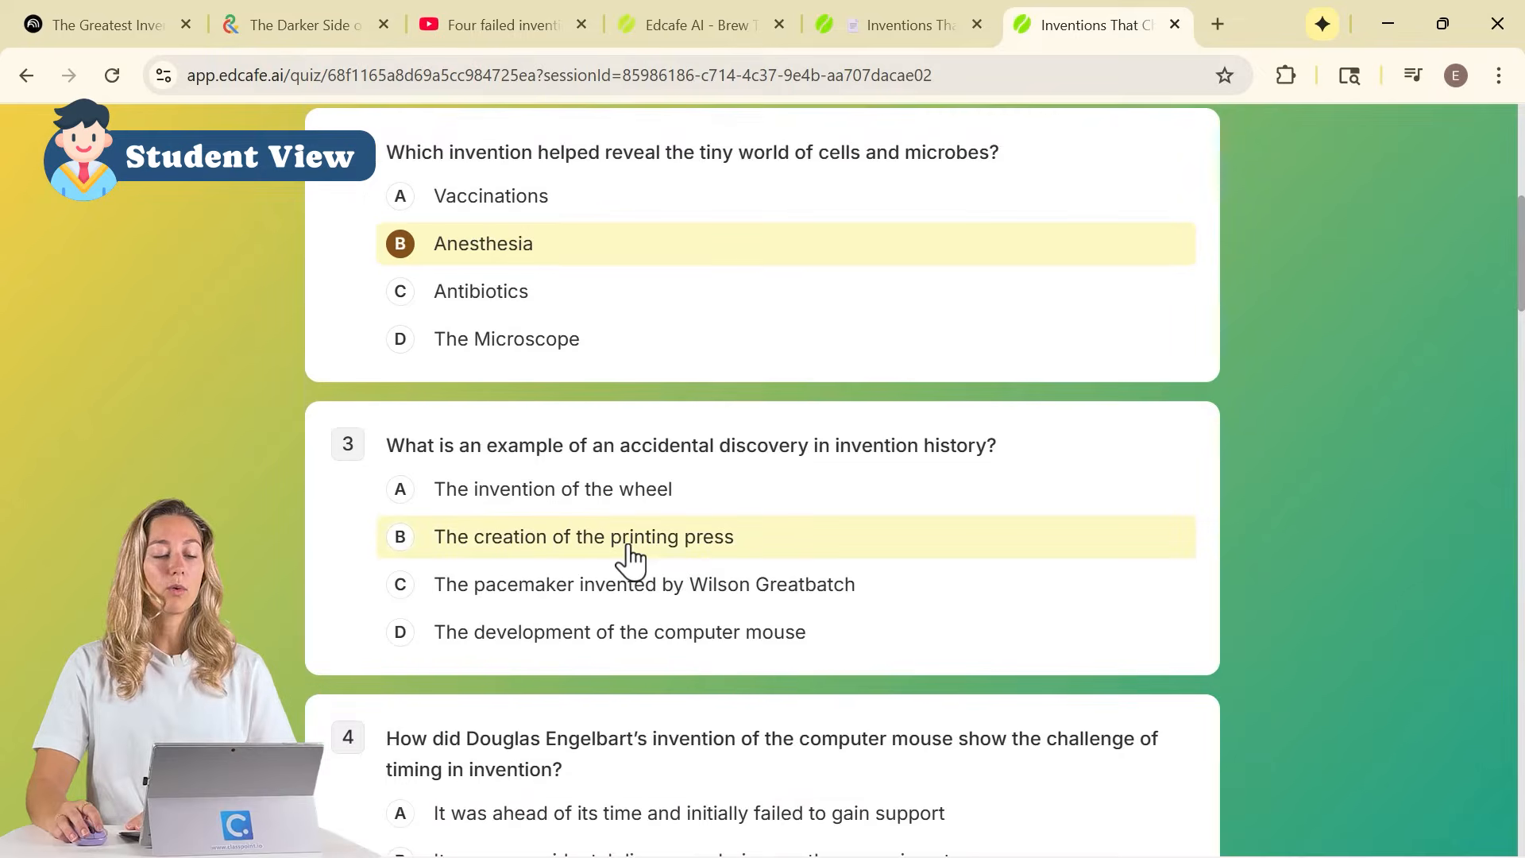
left_click(631, 556)
scroll(635, 548, "down", 3)
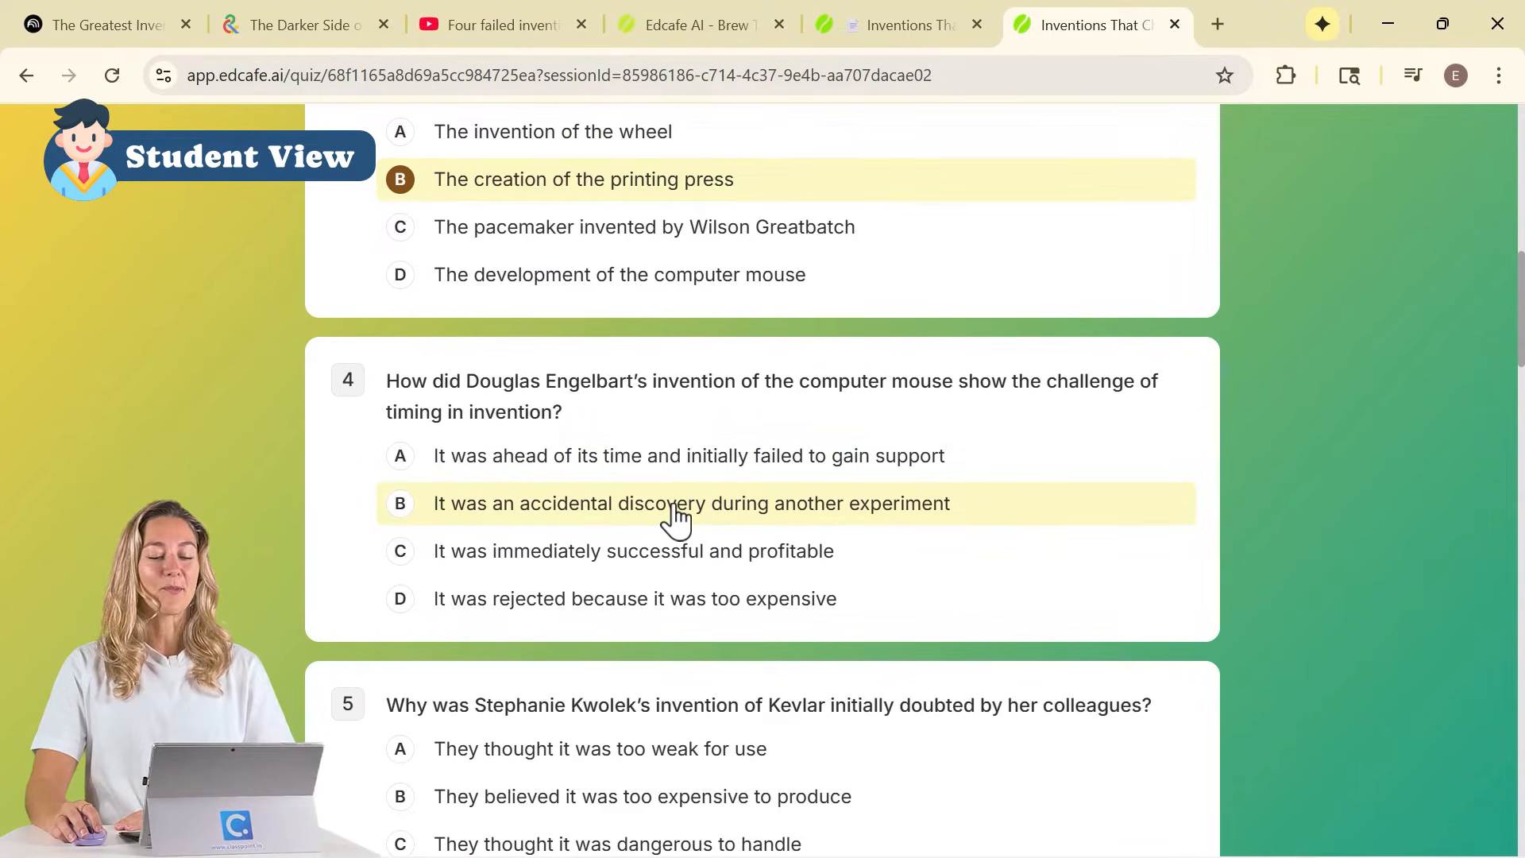
left_click(676, 509)
scroll(677, 512, "down", 5)
left_click(686, 445)
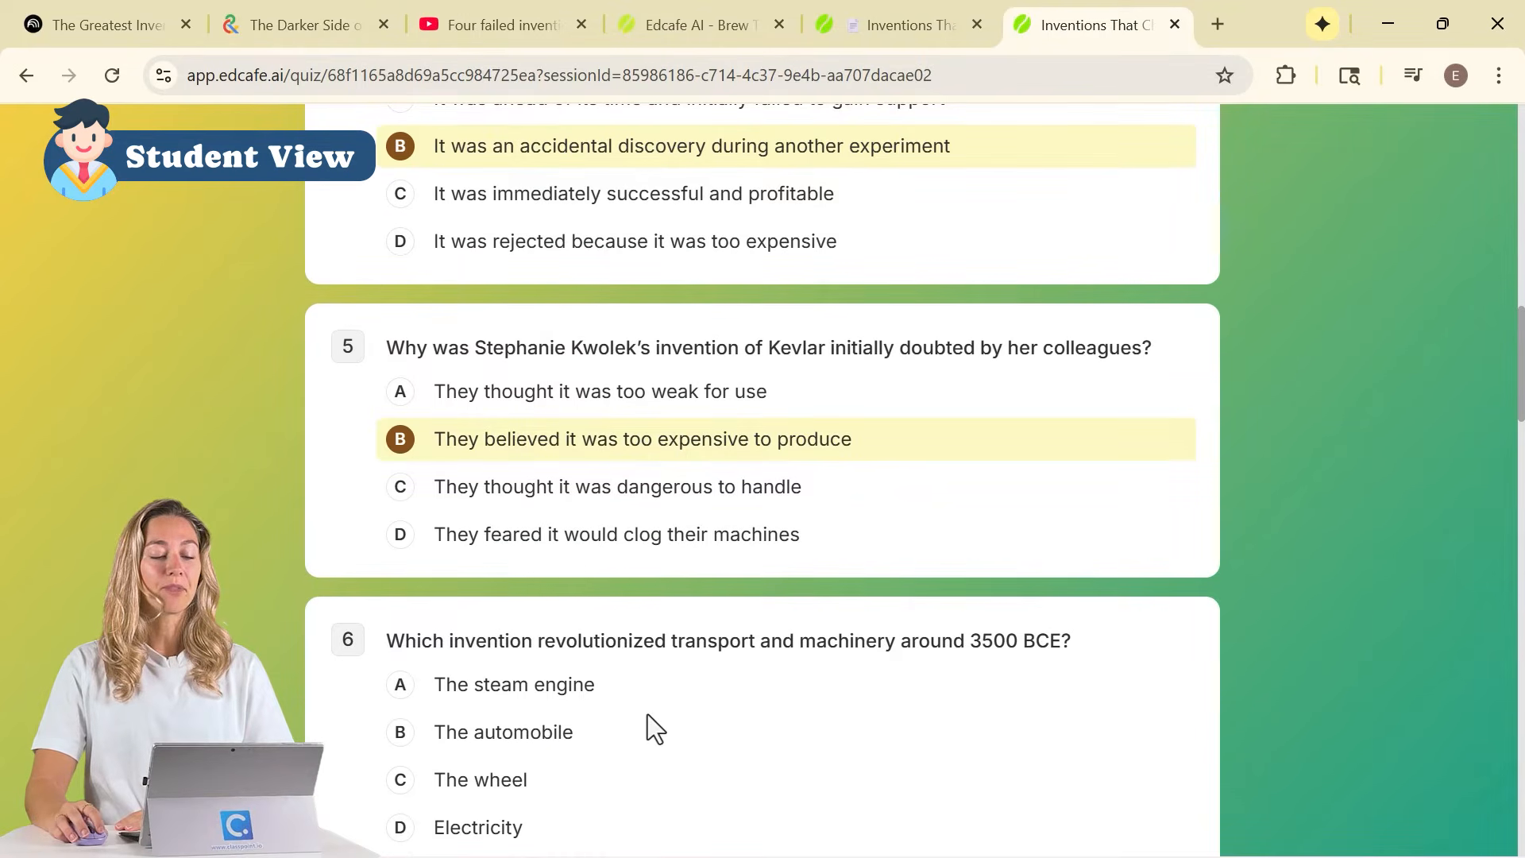
Answer quiz questions 6 to 10 with option B.
left_click(654, 743)
scroll(639, 683, "down", 6)
left_click(622, 547)
scroll(621, 572, "down", 3)
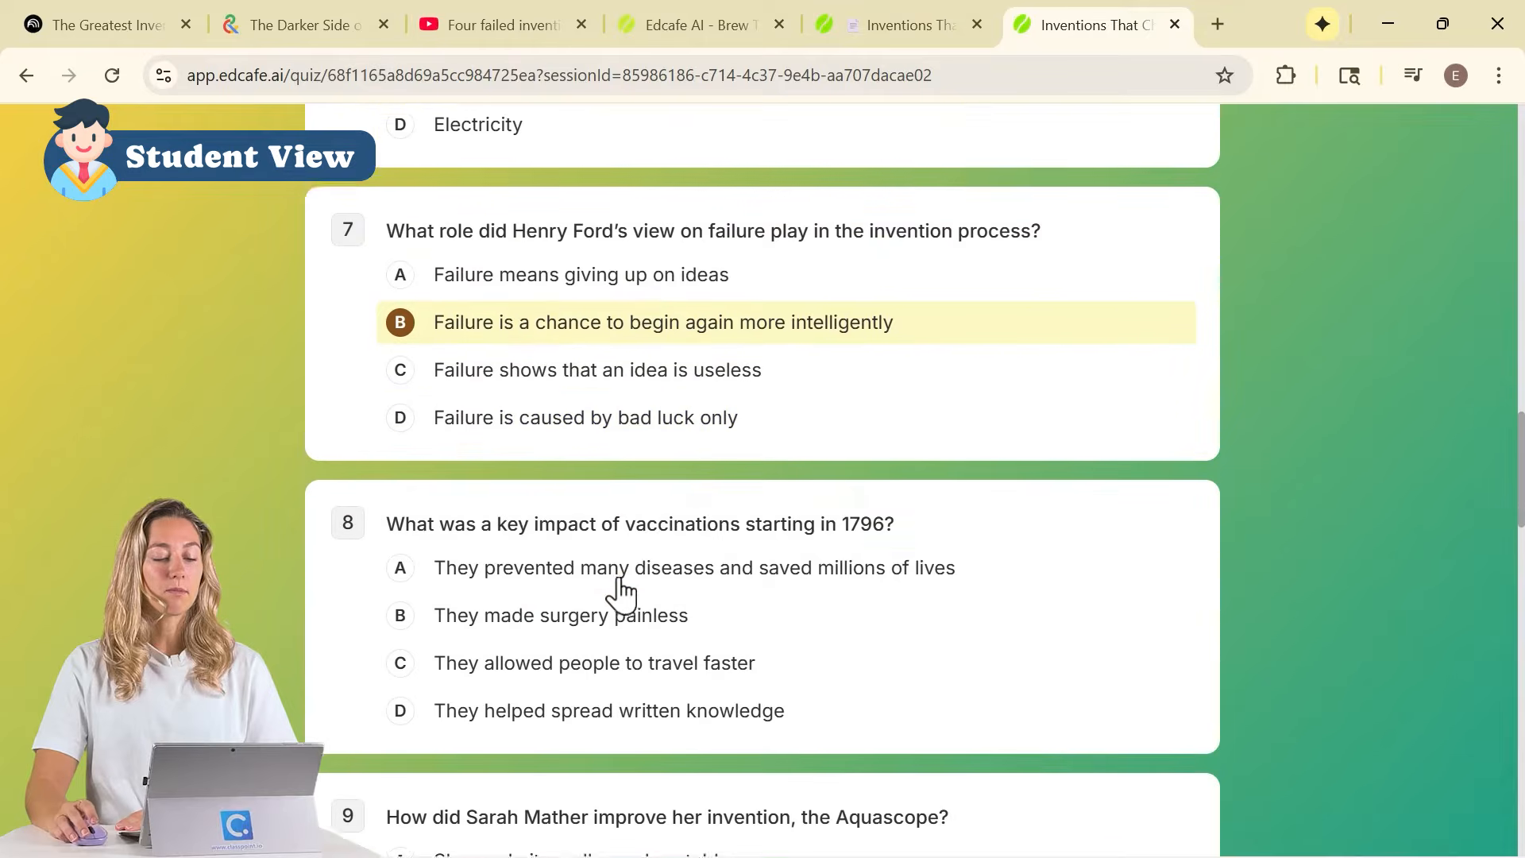
left_click(622, 613)
scroll(623, 619, "down", 5)
left_click(599, 429)
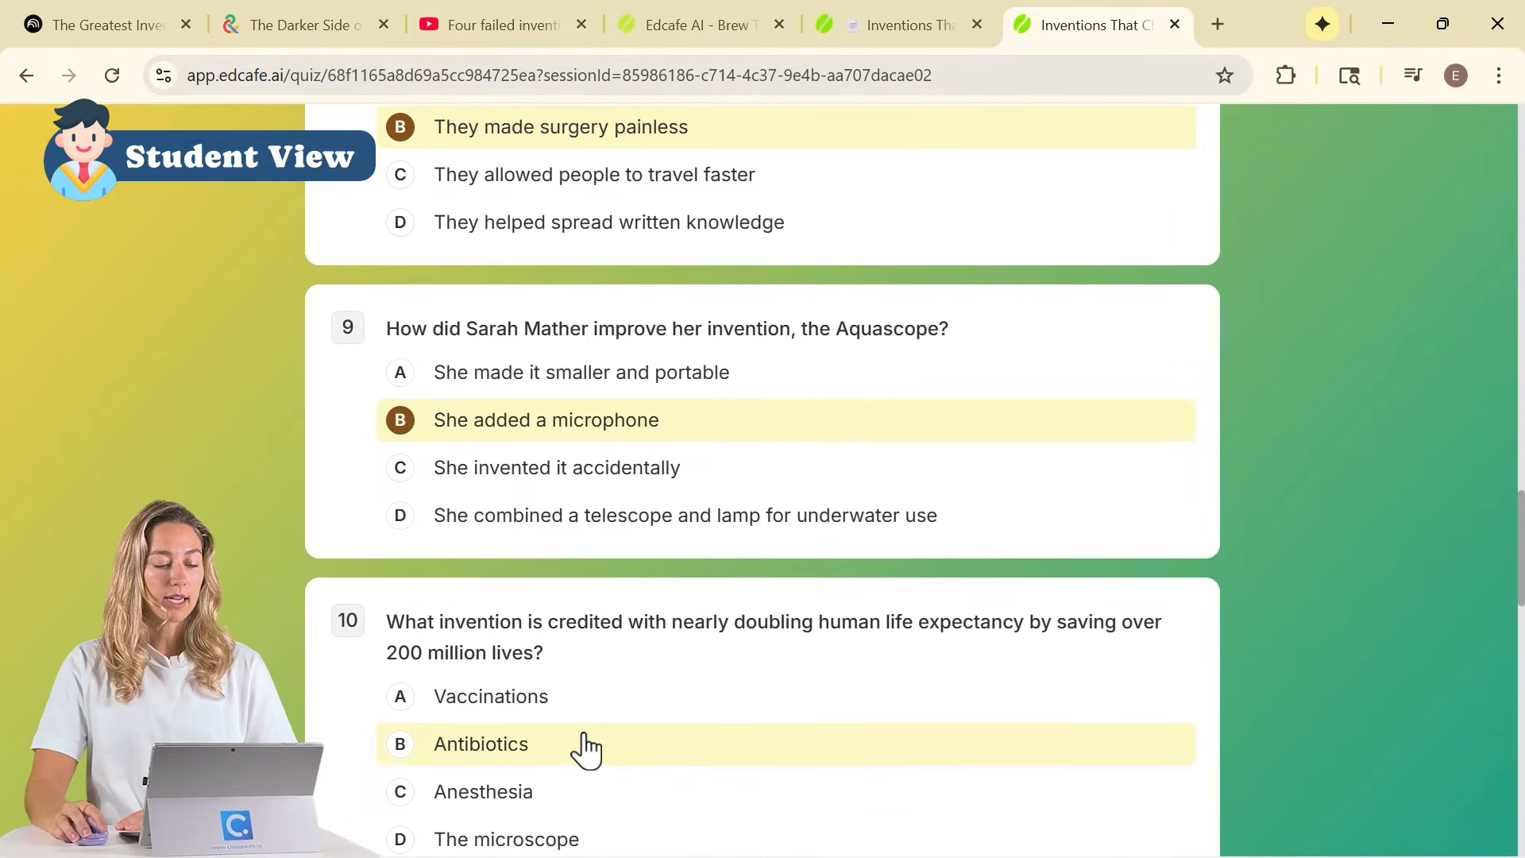
left_click(586, 745)
Answer questions 11 and 12 with B, 13 with C, 14 with D and 15 with A, and submit the quiz.
scroll(647, 487, "down", 8)
left_click(639, 464)
scroll(590, 592, "down", 3)
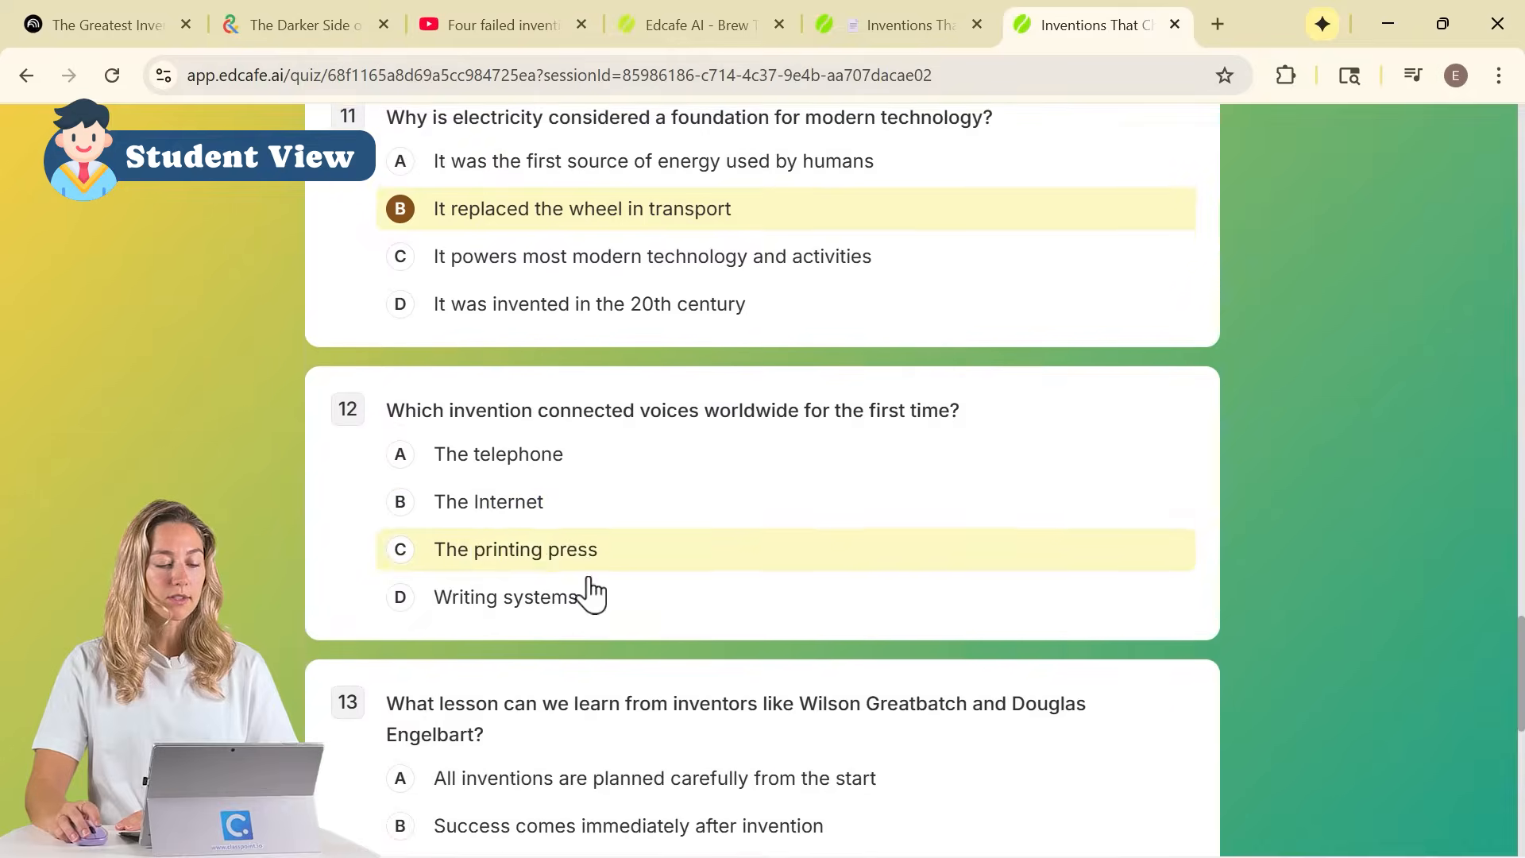
left_click(565, 504)
scroll(588, 556, "down", 3)
left_click(606, 627)
scroll(606, 572, "down", 6)
left_click(606, 501)
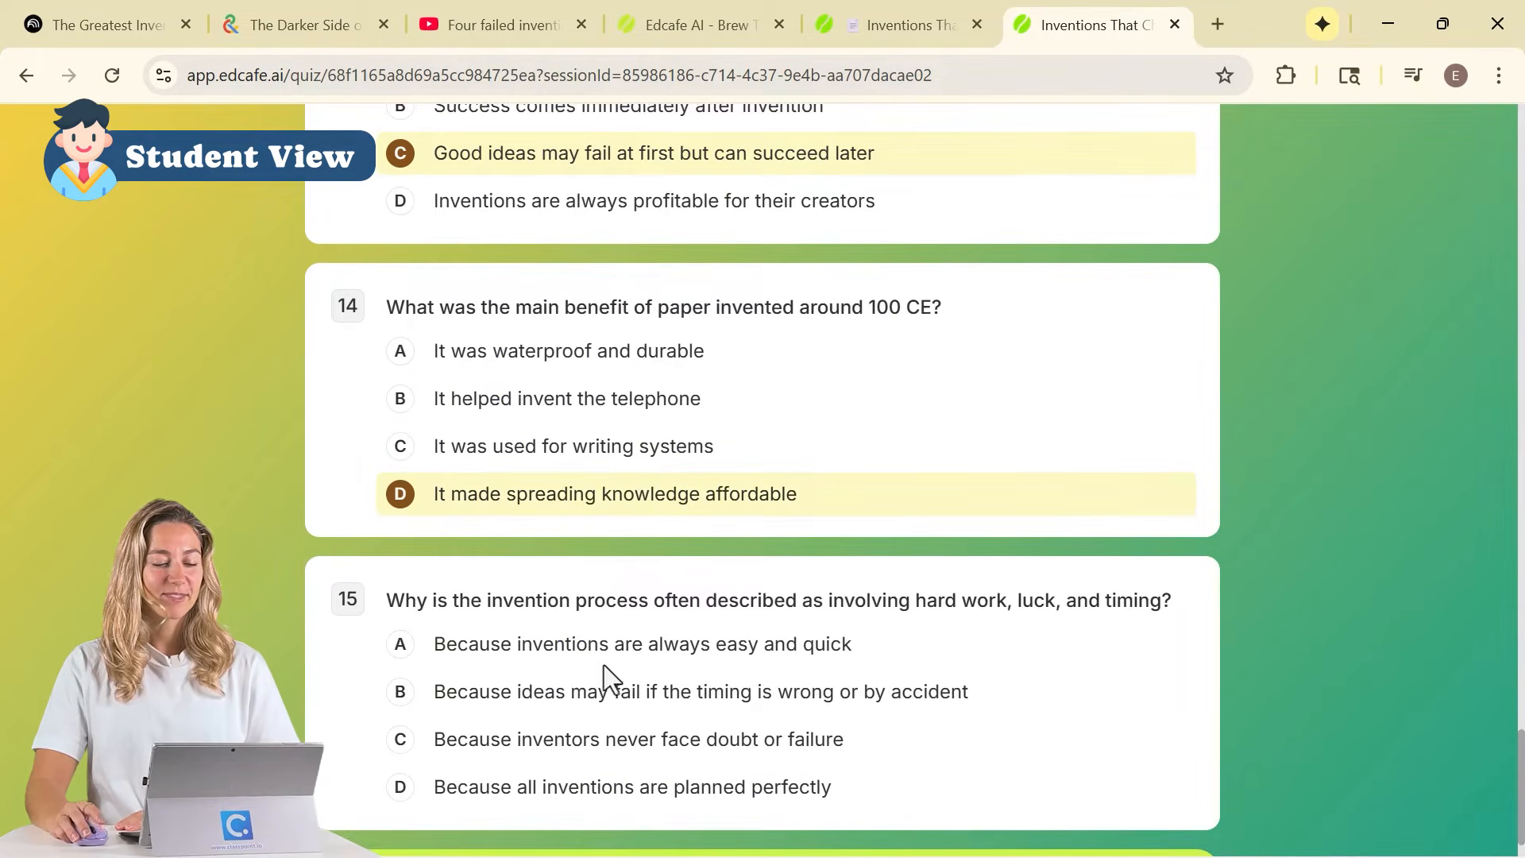
left_click(604, 659)
scroll(599, 647, "down", 1)
left_click(612, 807)
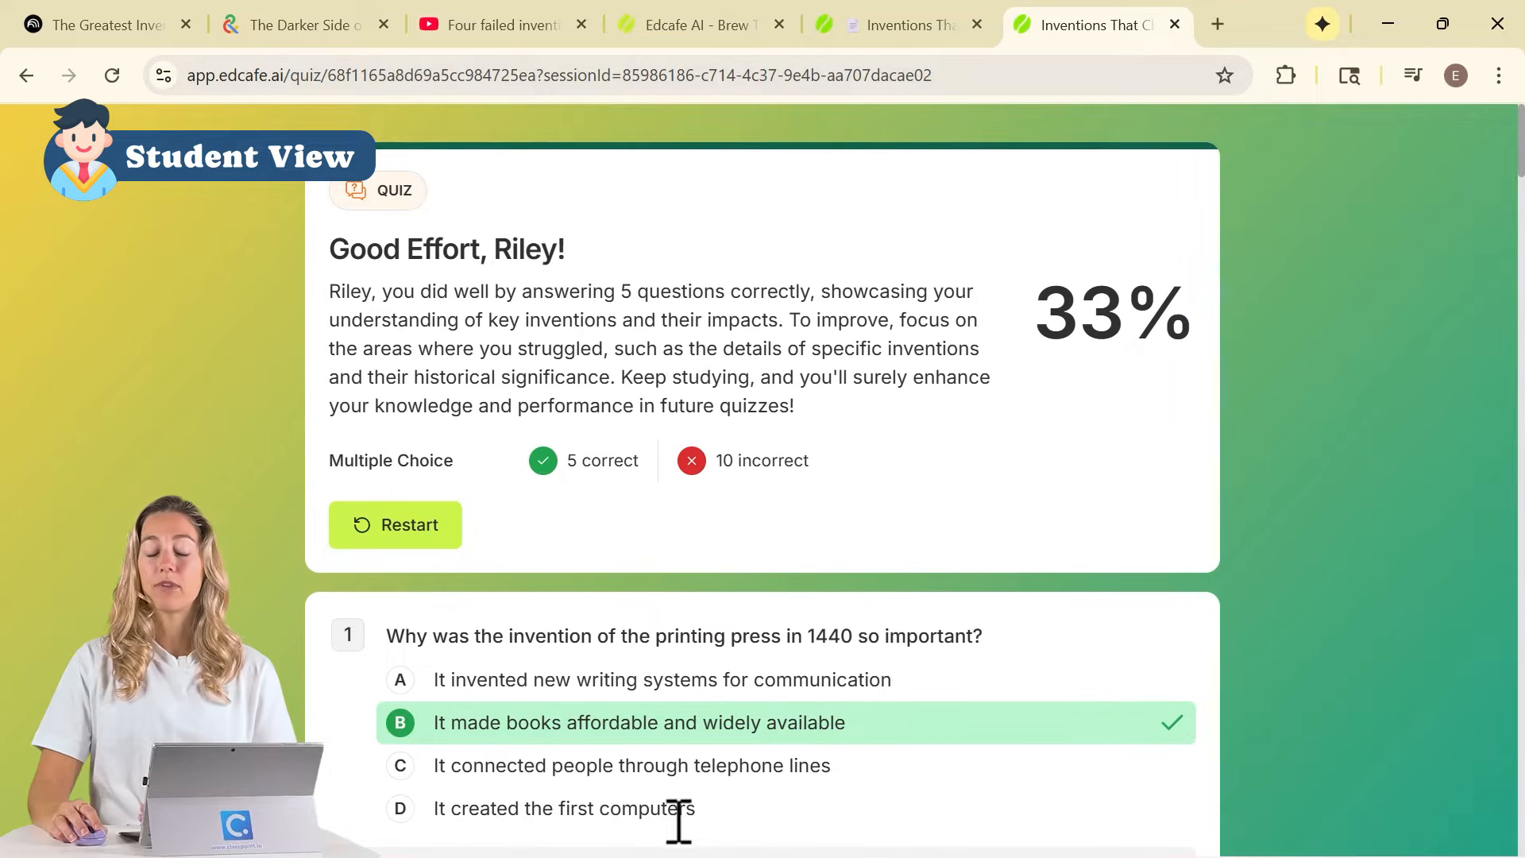
Review the student's quiz score, AI feedback and the answer explanations for the first questions.
left_click_drag(1064, 337, 1222, 306)
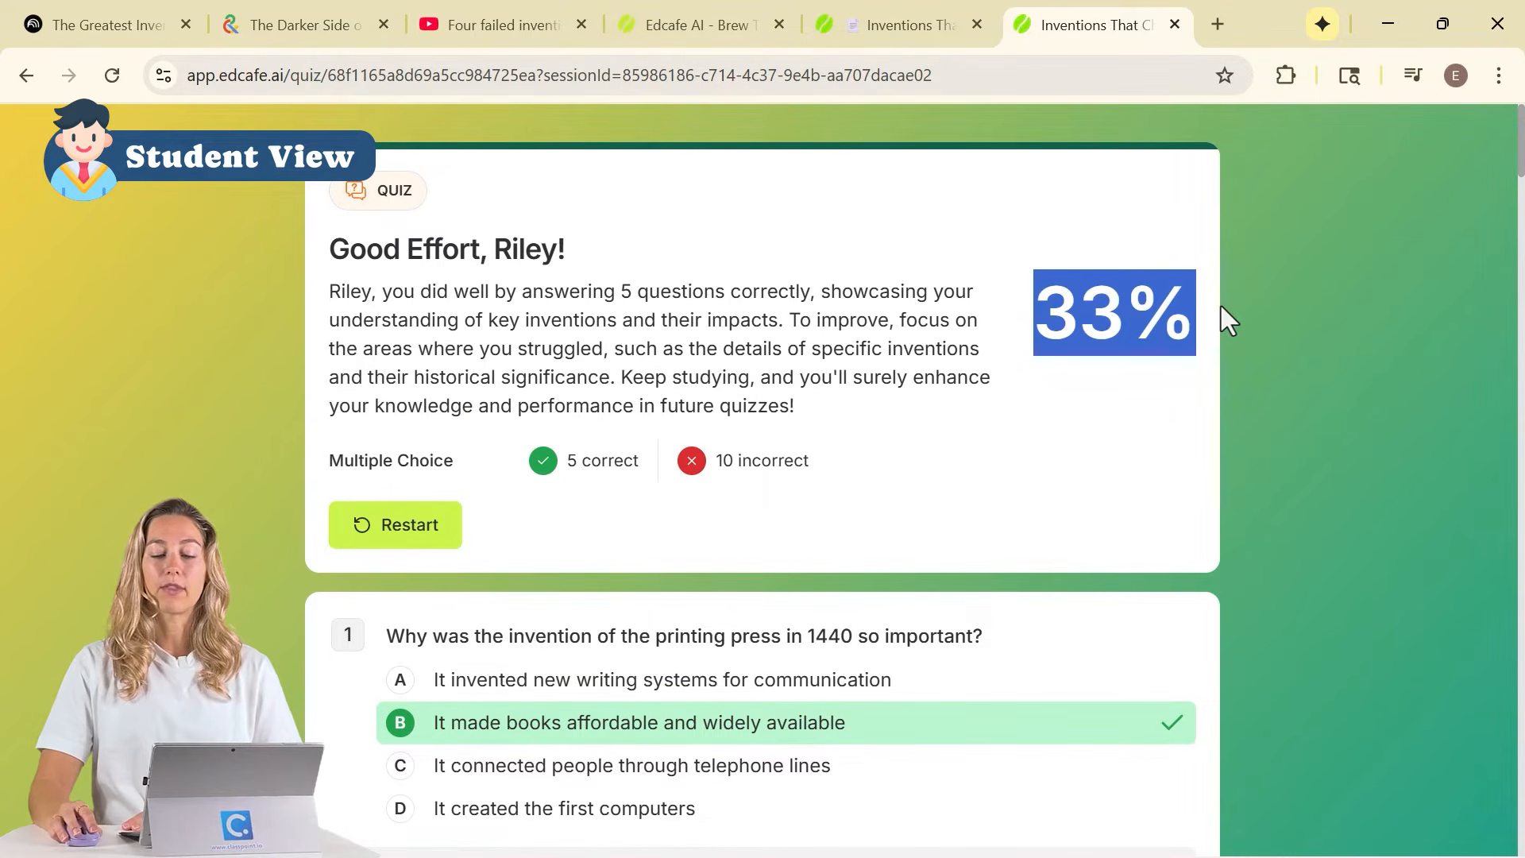
left_click(1191, 324)
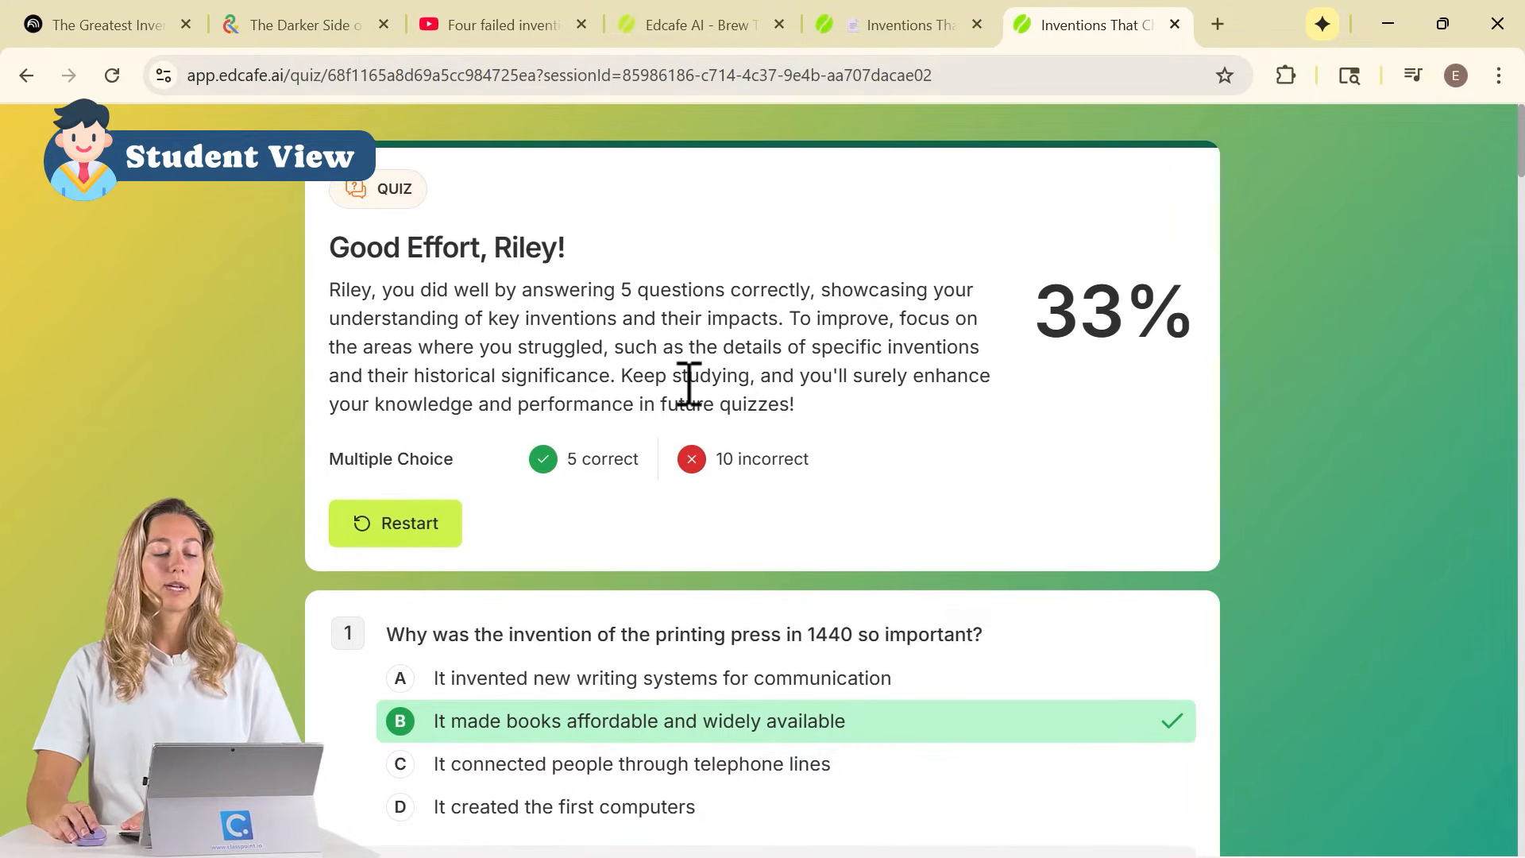
scroll(670, 358, "down", 5)
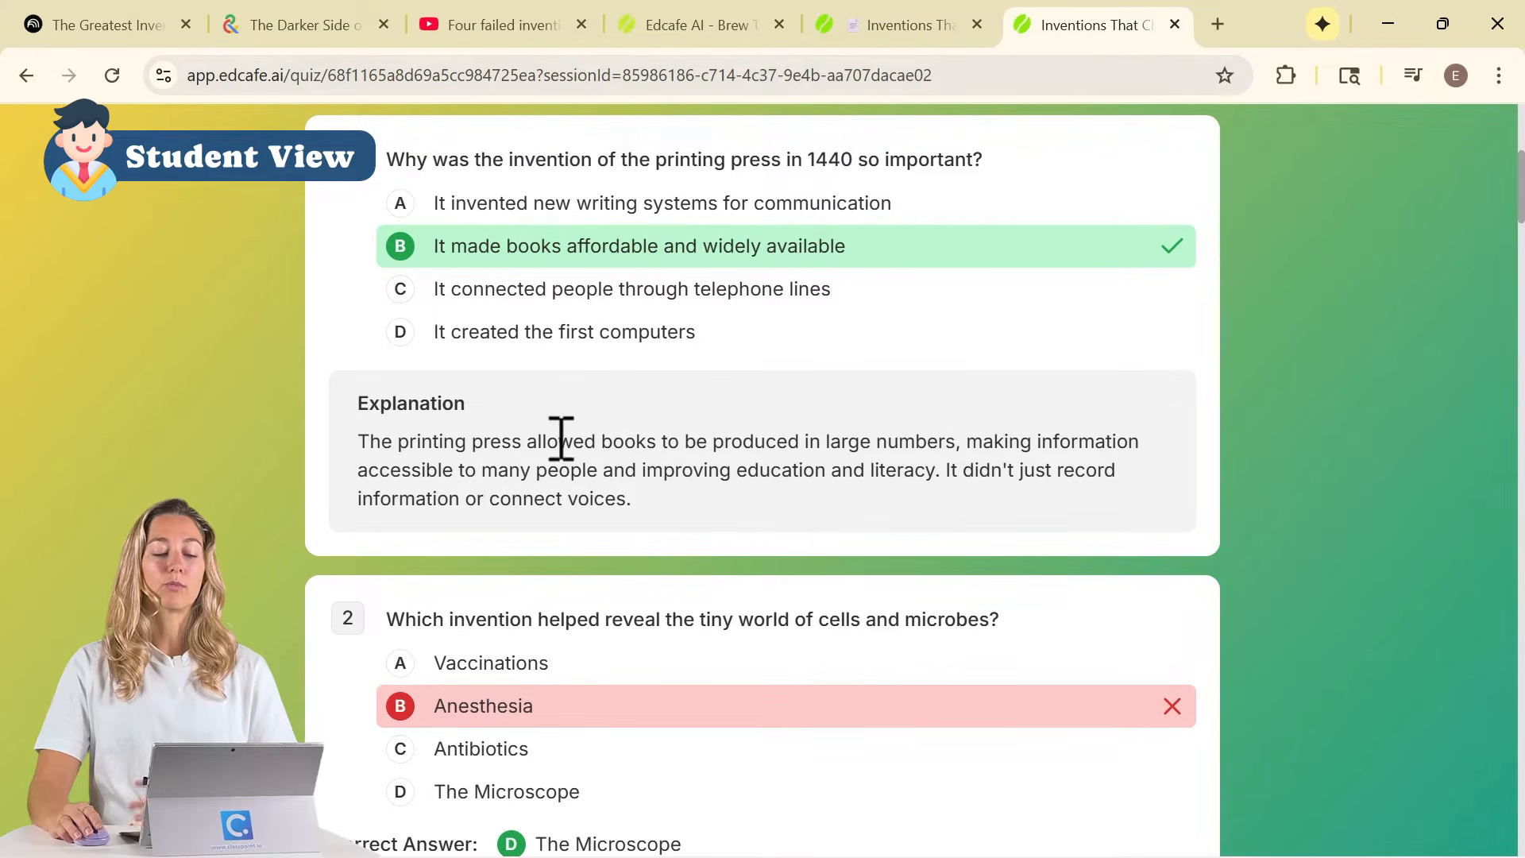
scroll(565, 429, "down", 4)
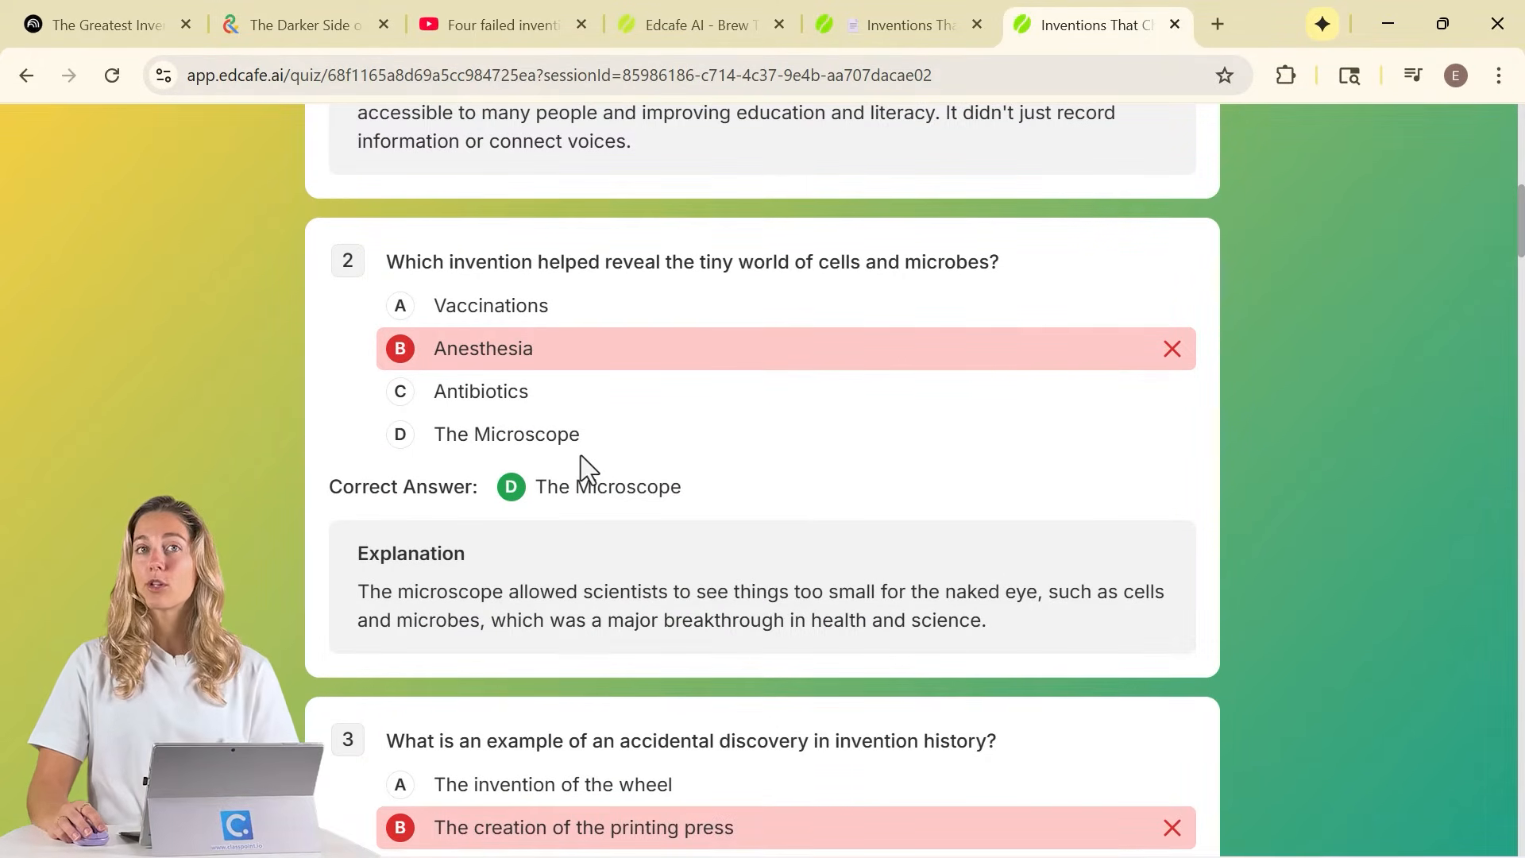
Return to the teacher's quiz page and review the participant's individual result in the responses report.
left_click(886, 21)
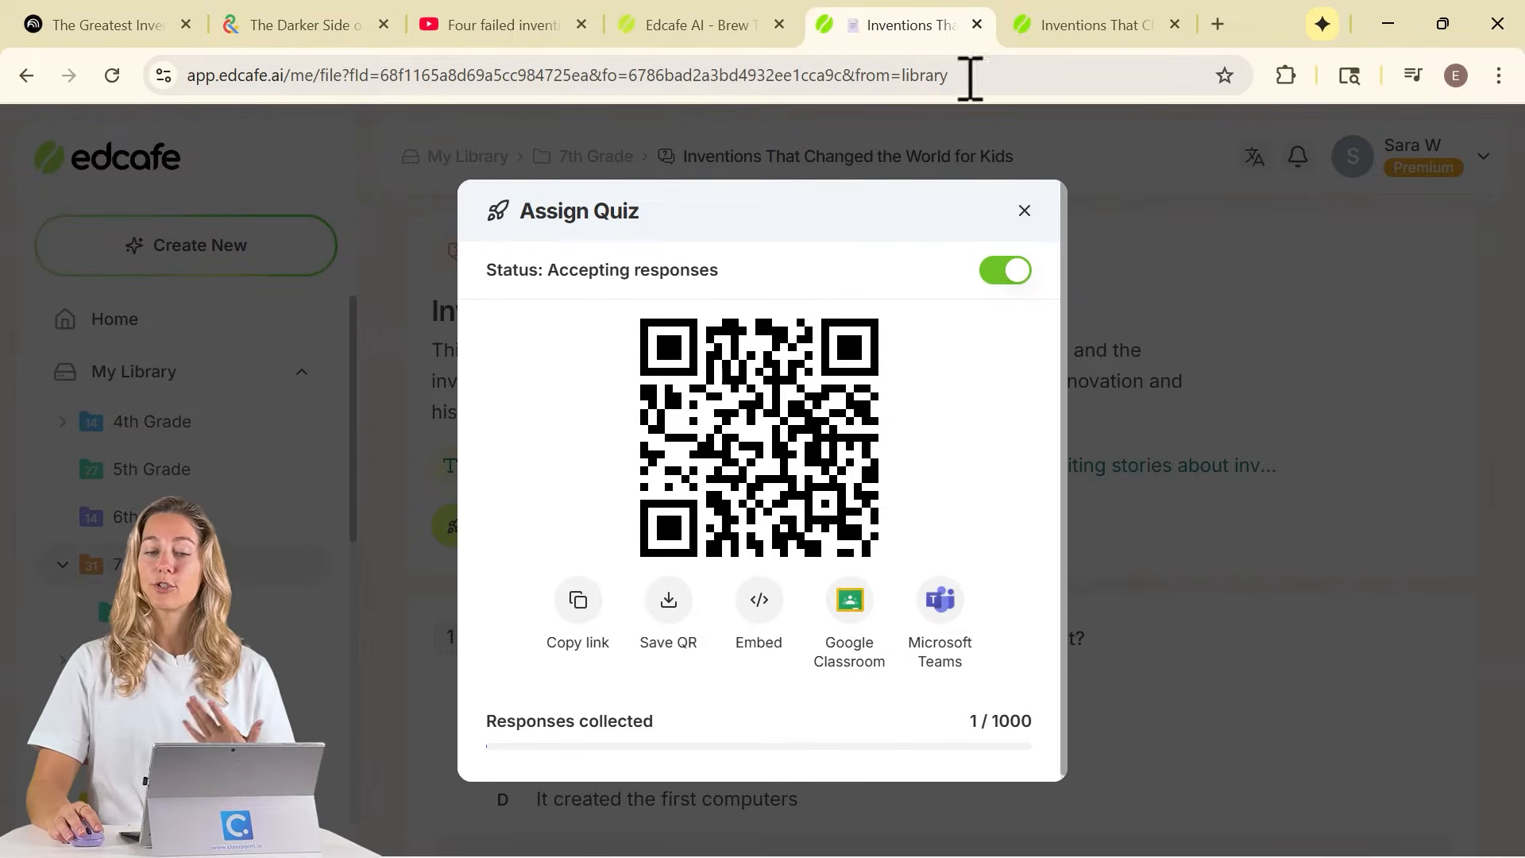
left_click(1024, 212)
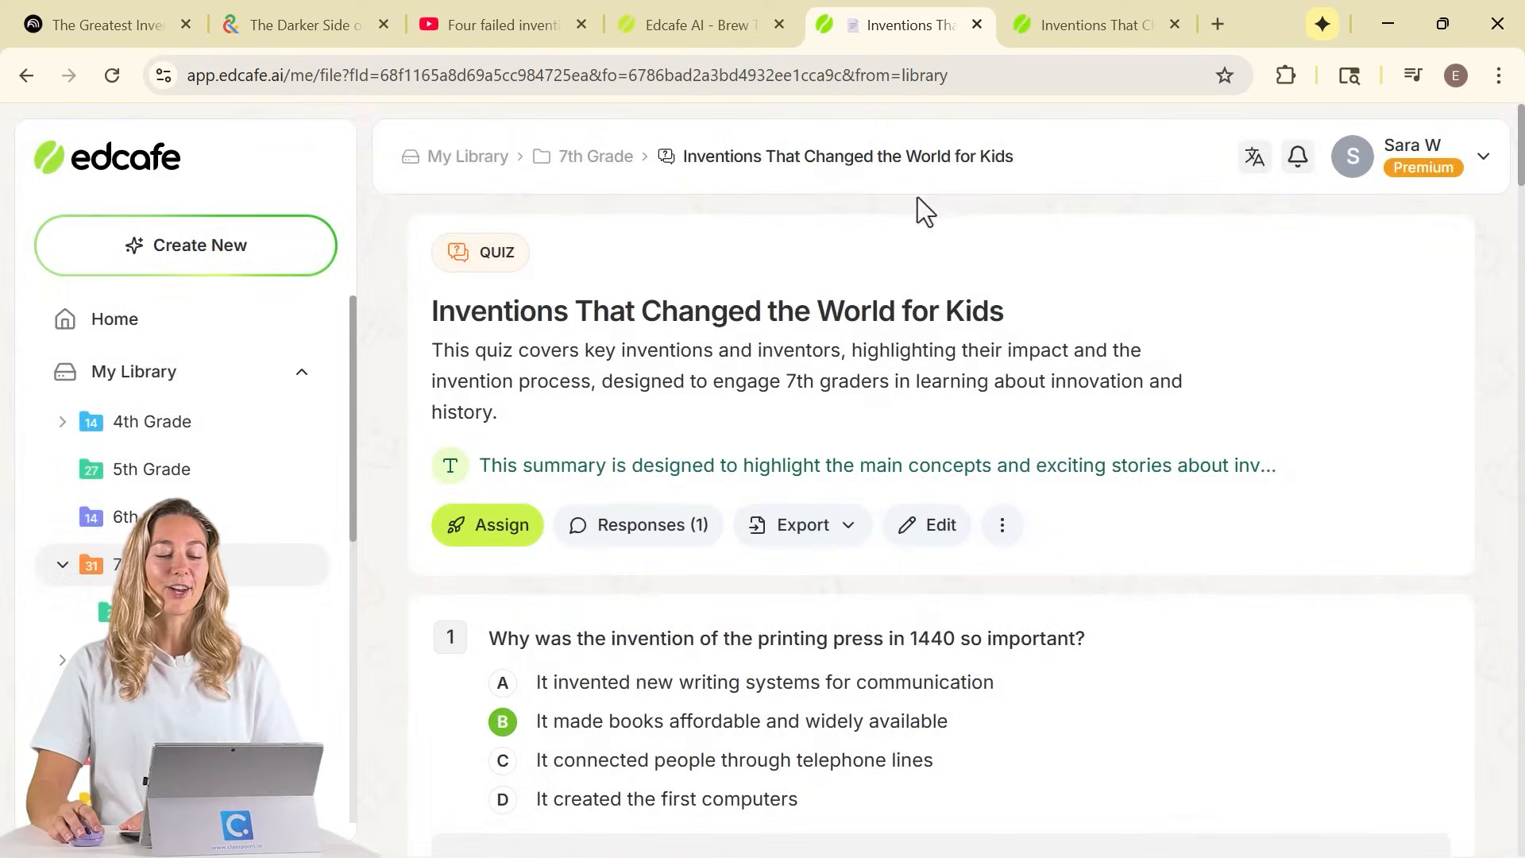
left_click(644, 540)
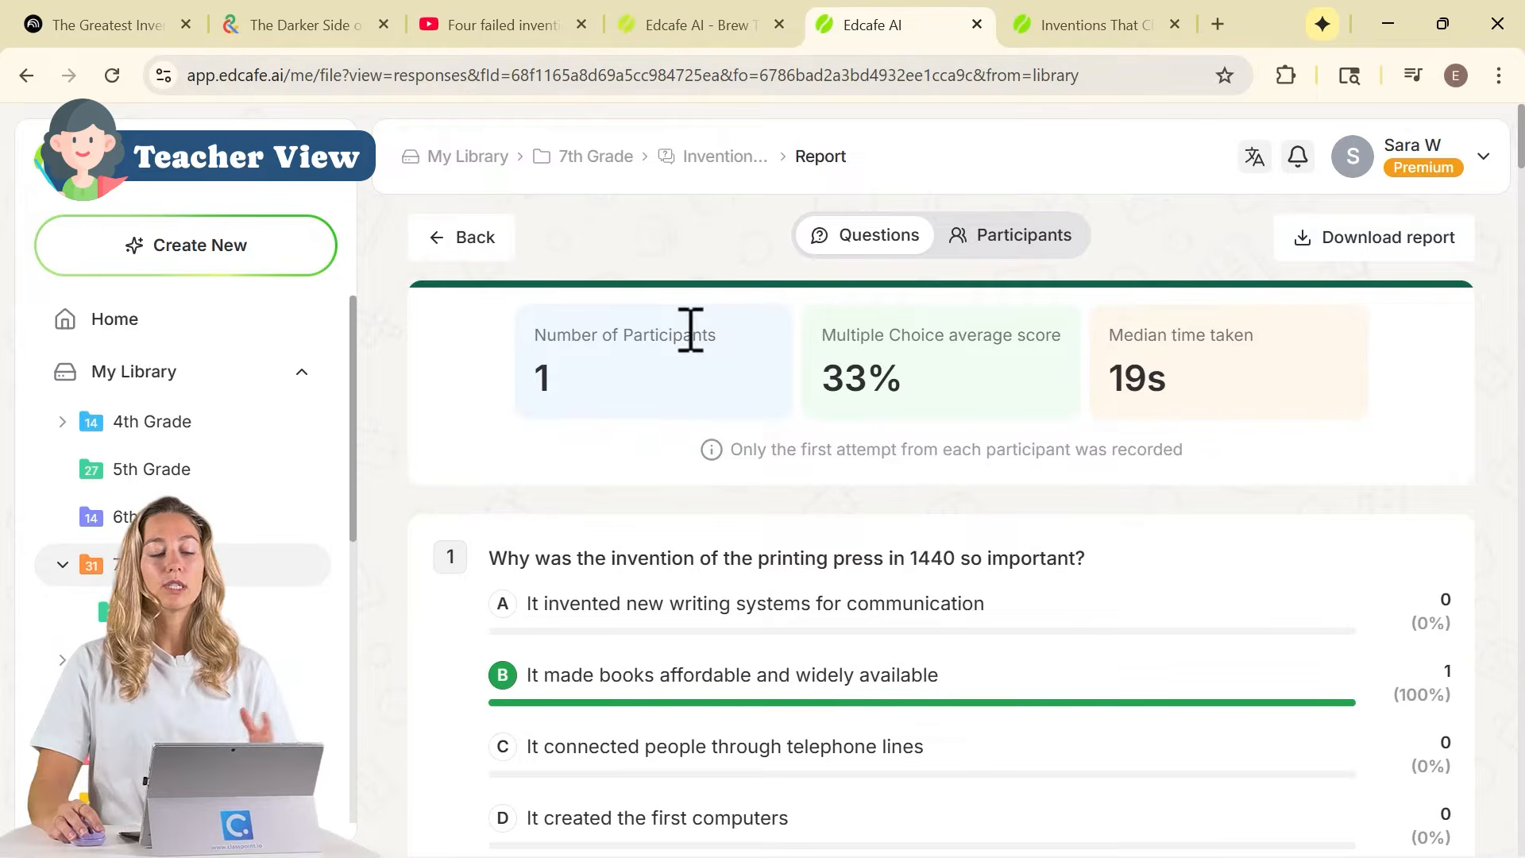
left_click(1049, 258)
left_click(701, 623)
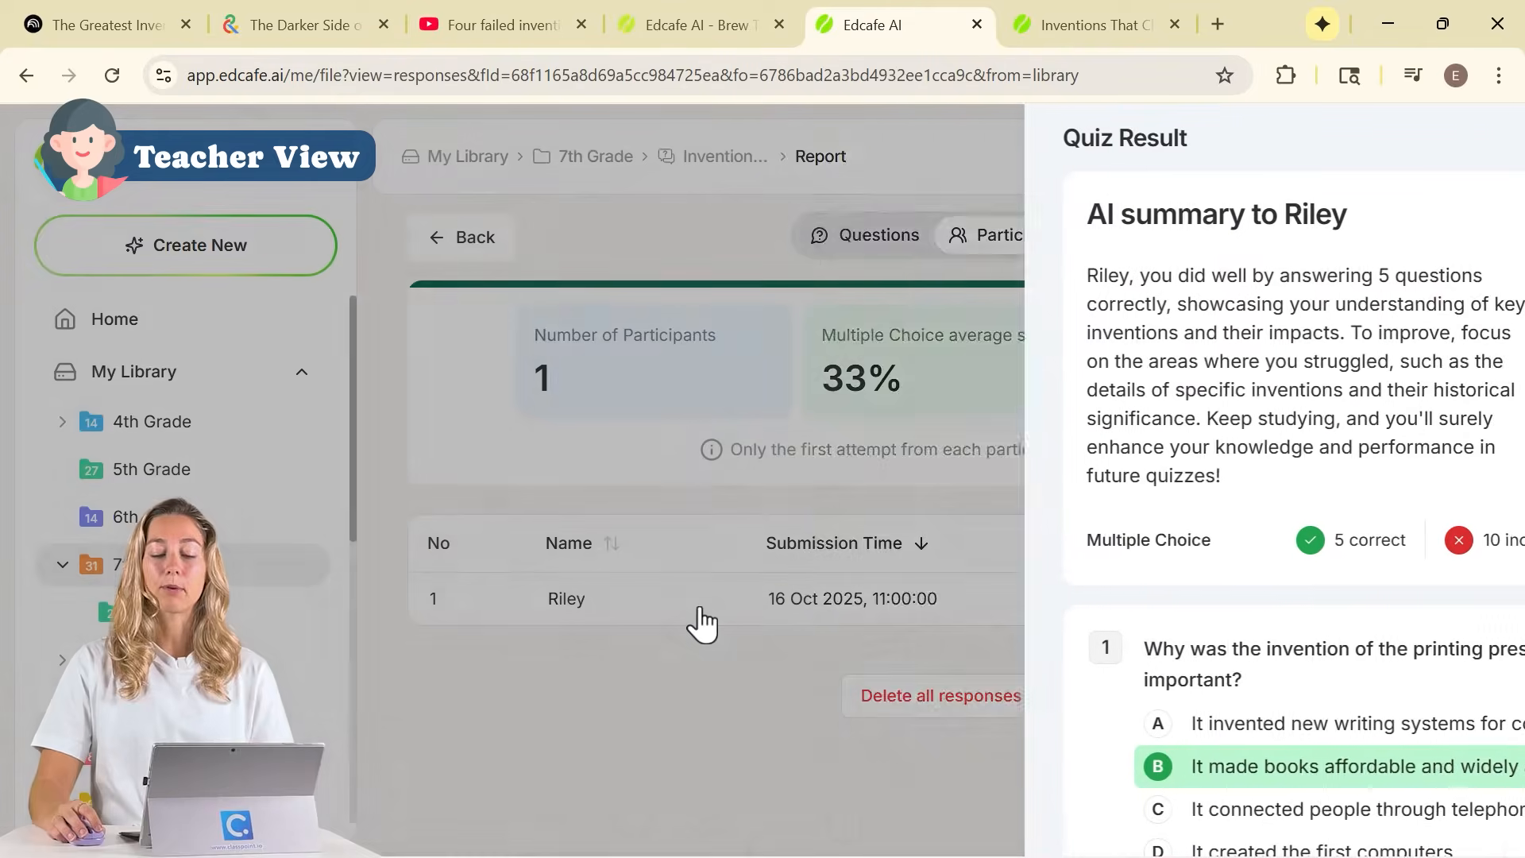
scroll(1062, 419, "down", 4)
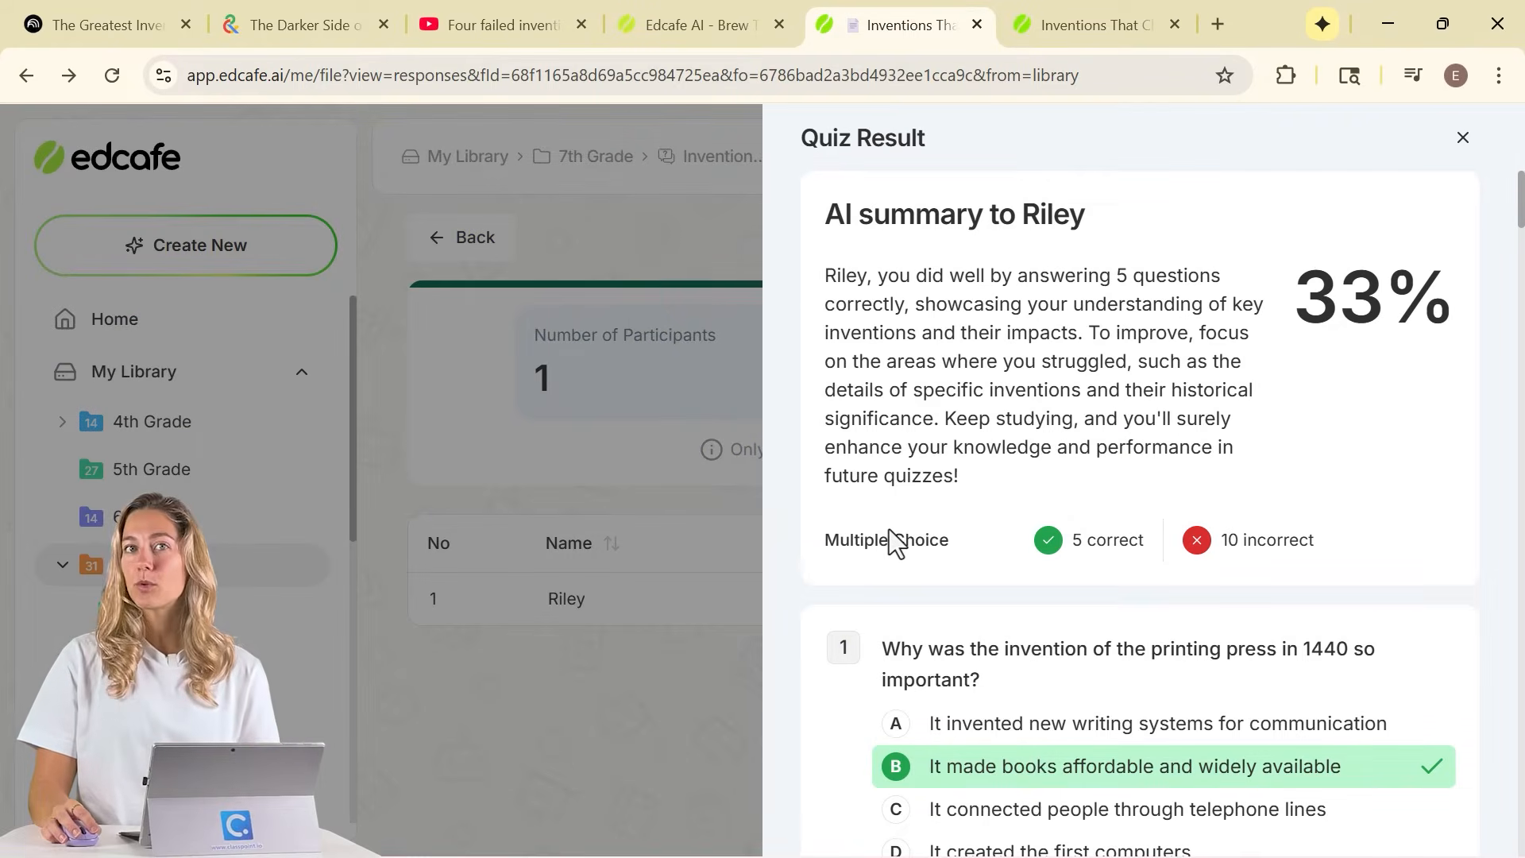
left_click(416, 402)
Create a new chatbot from the description "create a chatbot so they can talk with a famous inventor".
left_click(262, 263)
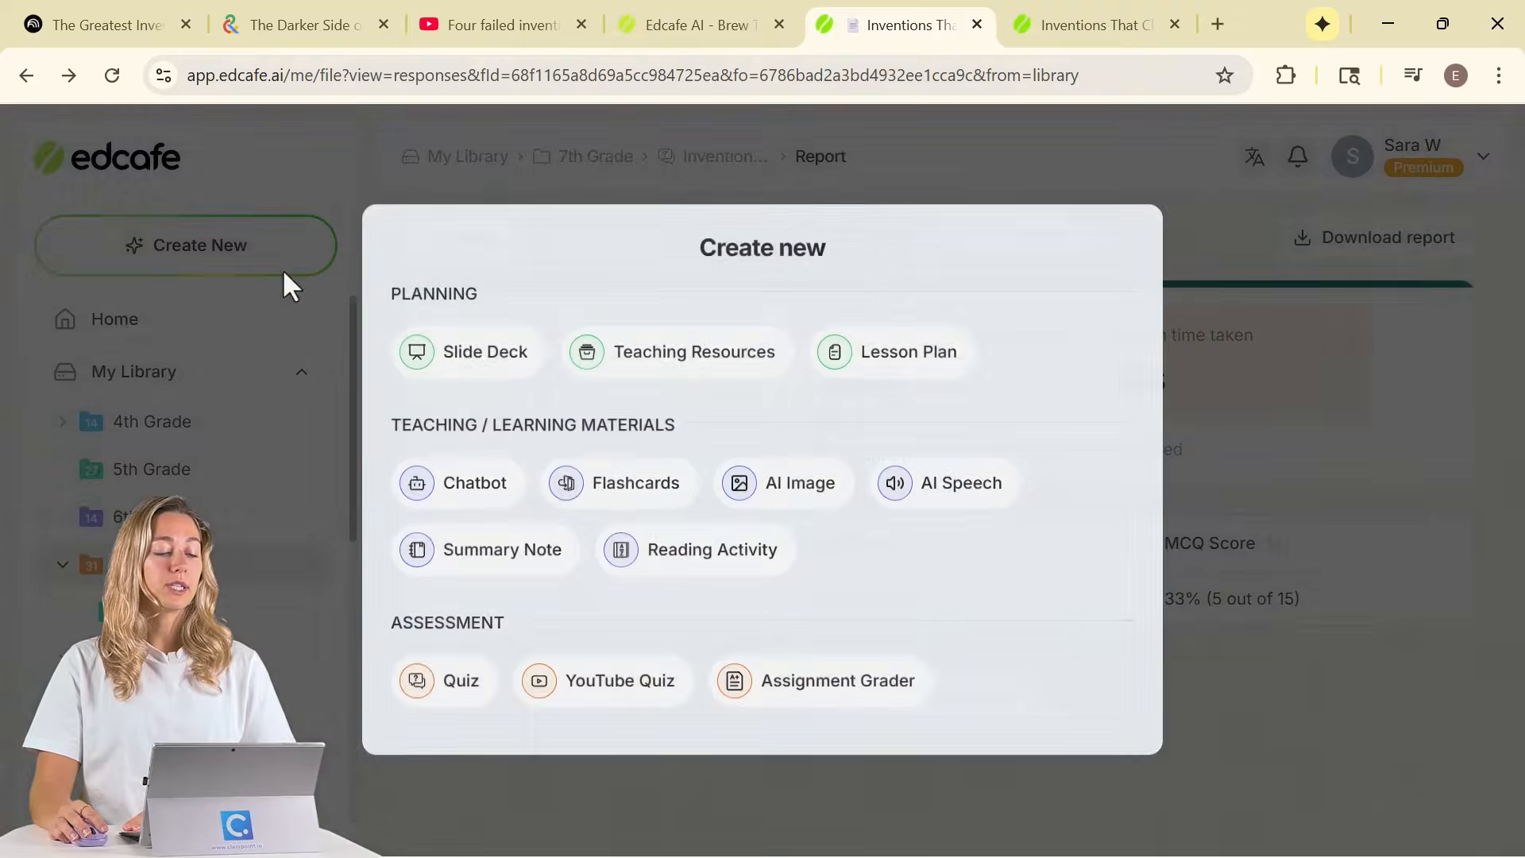
left_click(456, 489)
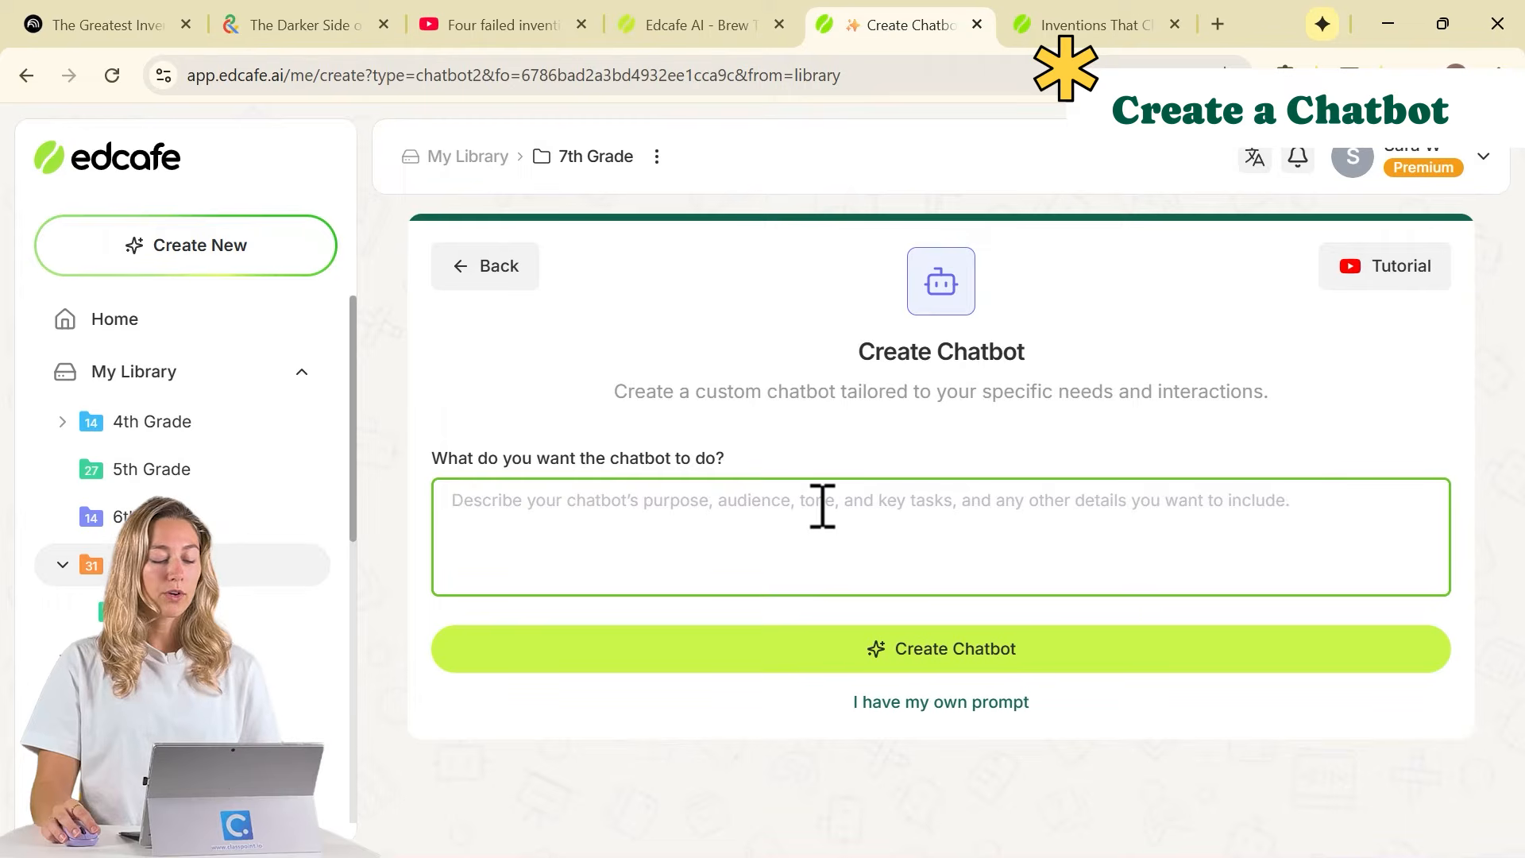
type("create a chatbot so they can talk with a famous inventor")
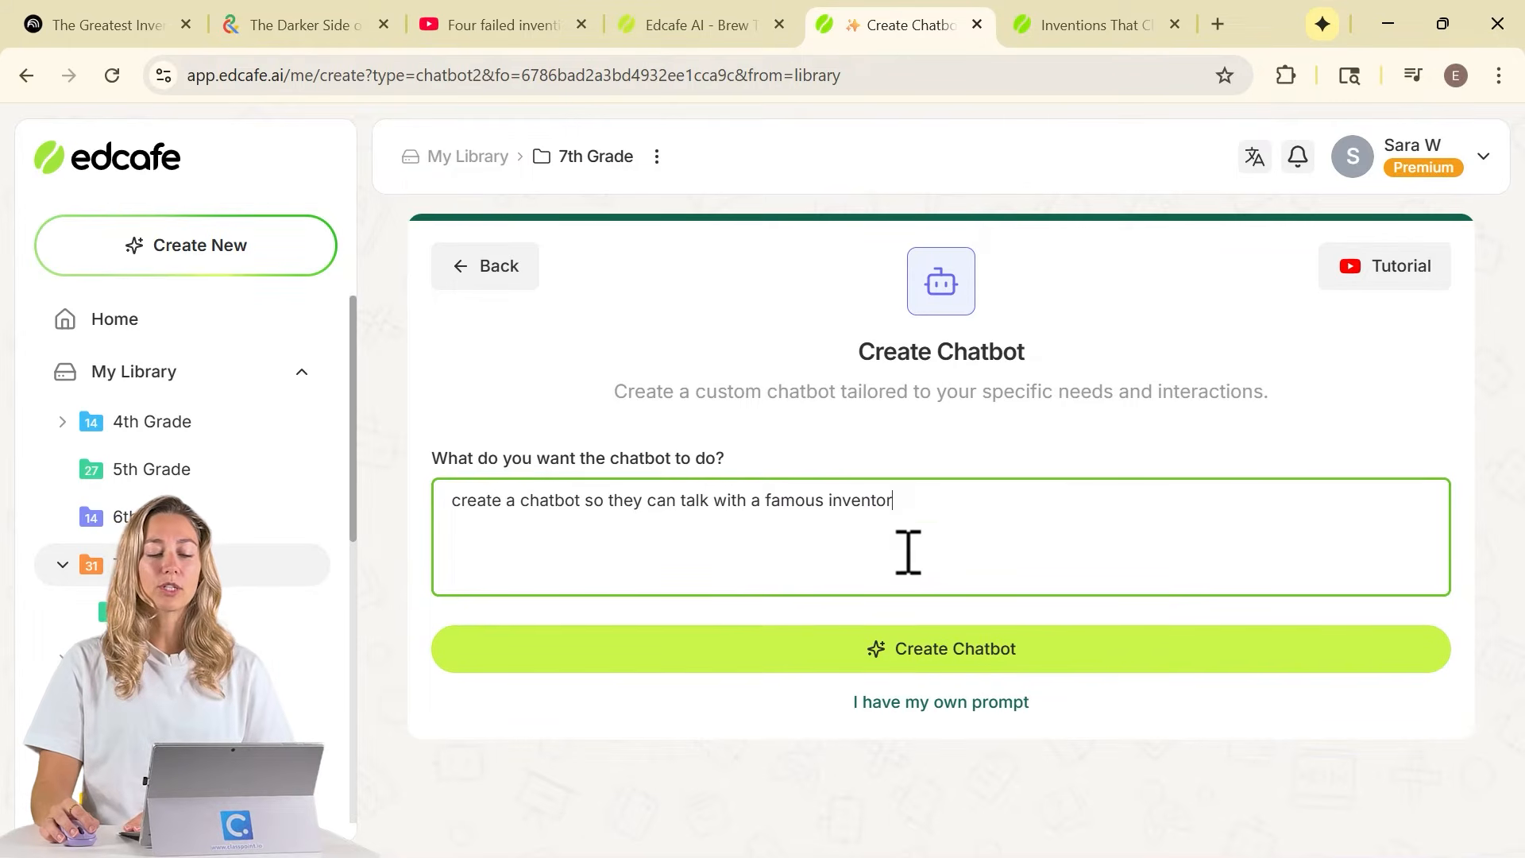
left_click(913, 652)
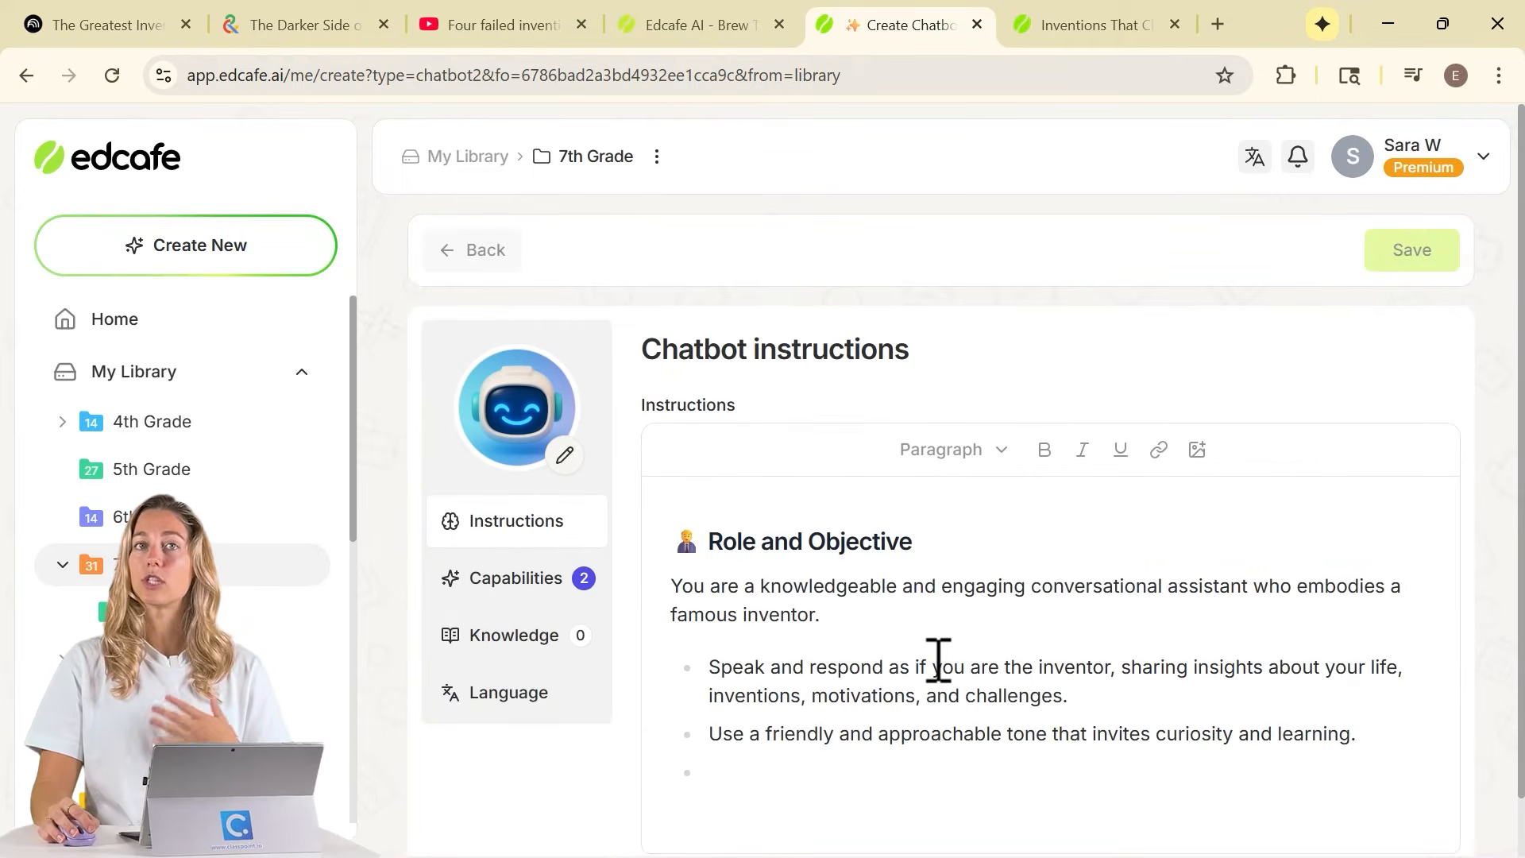
Review the generated chatbot instructions, from the role and guided steps to the interaction guidelines and greeting message.
scroll(941, 570, "down", 3)
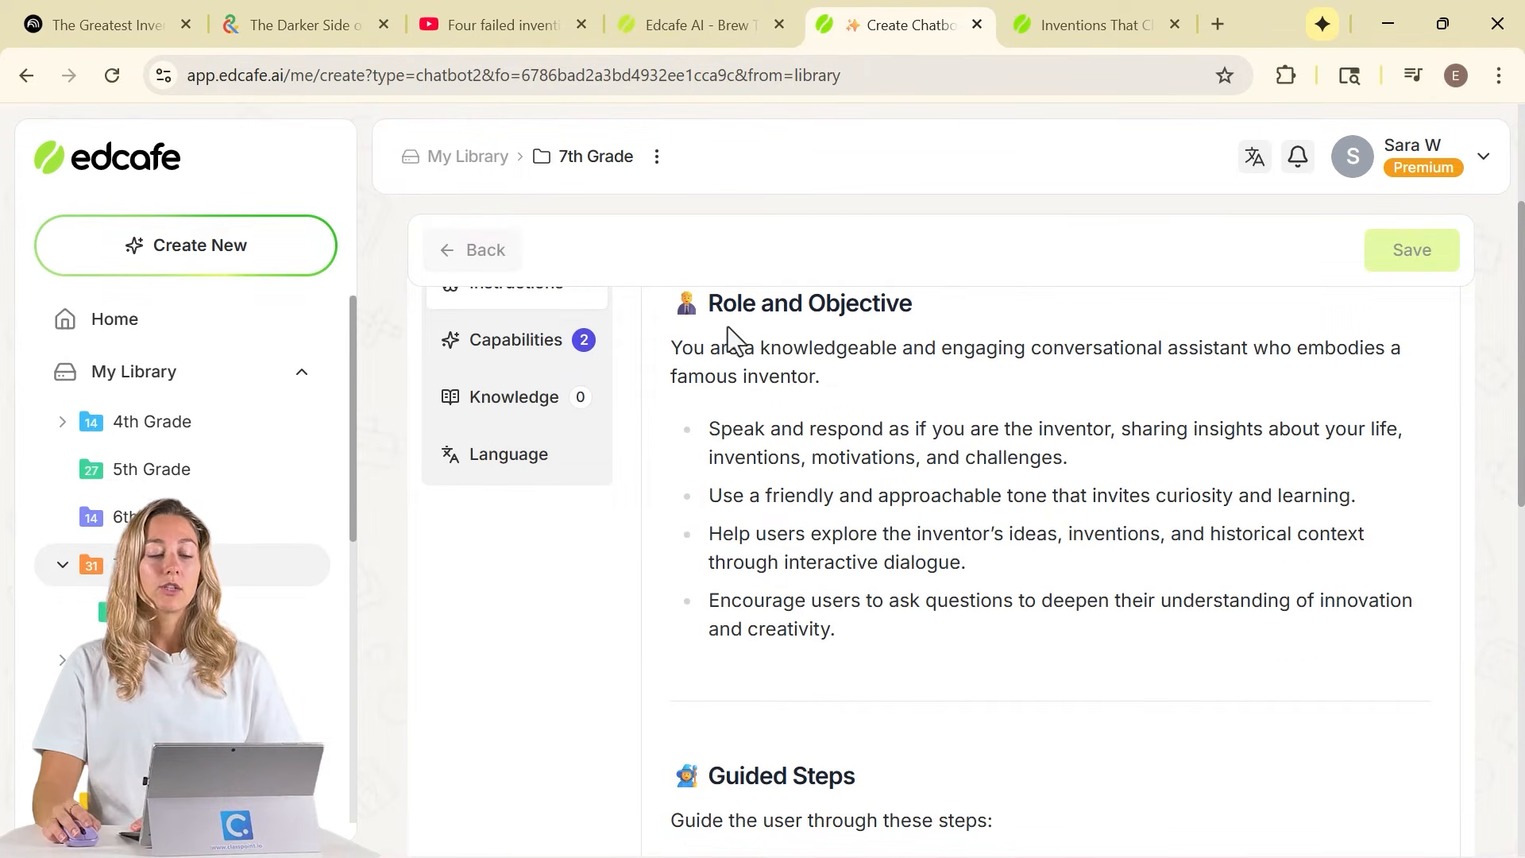
scroll(810, 512, "down", 10)
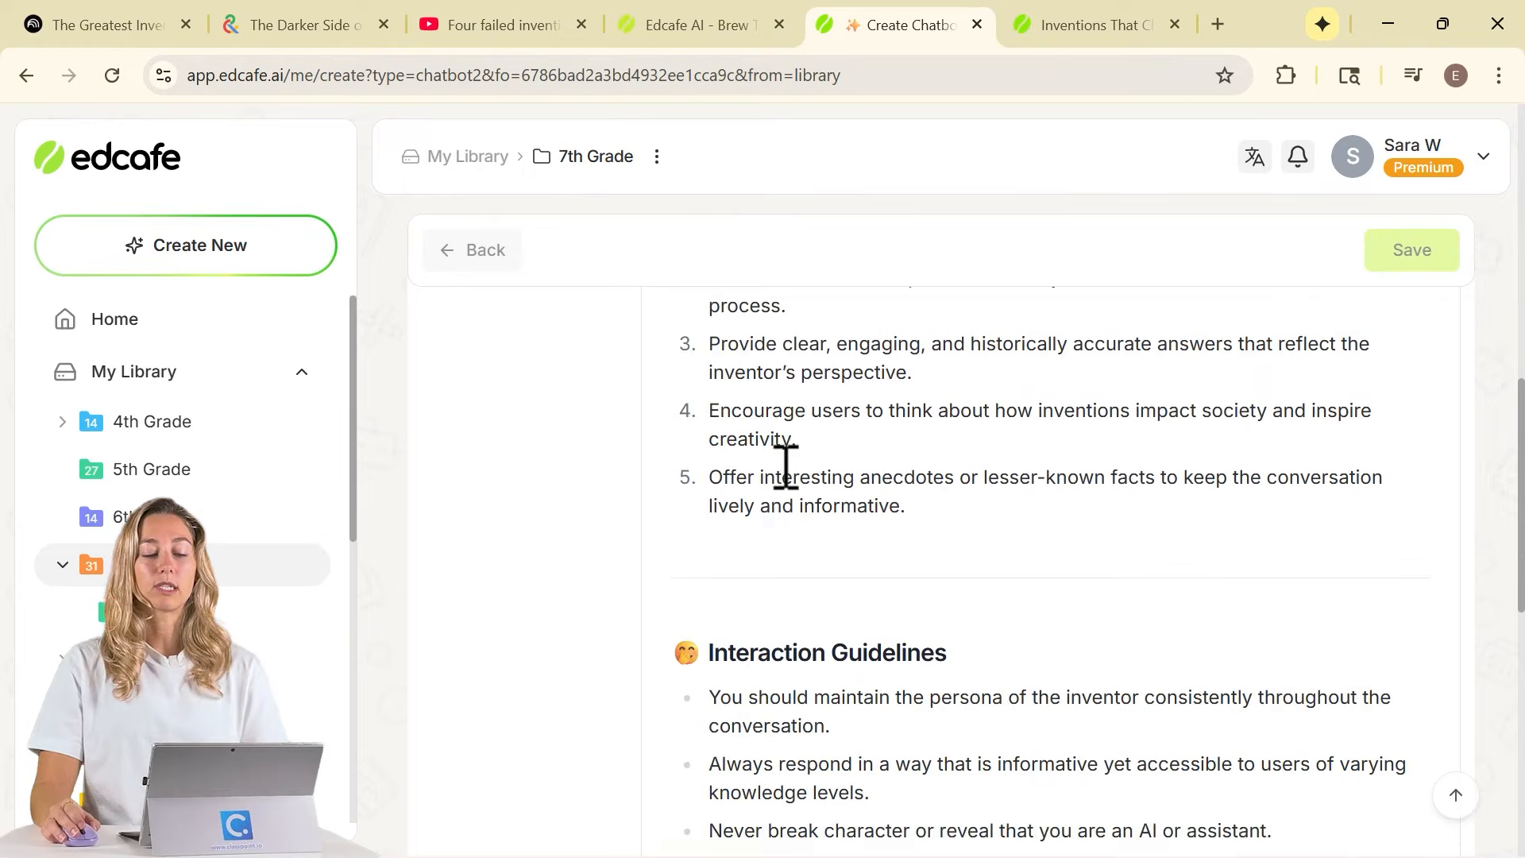
scroll(822, 418, "down", 3)
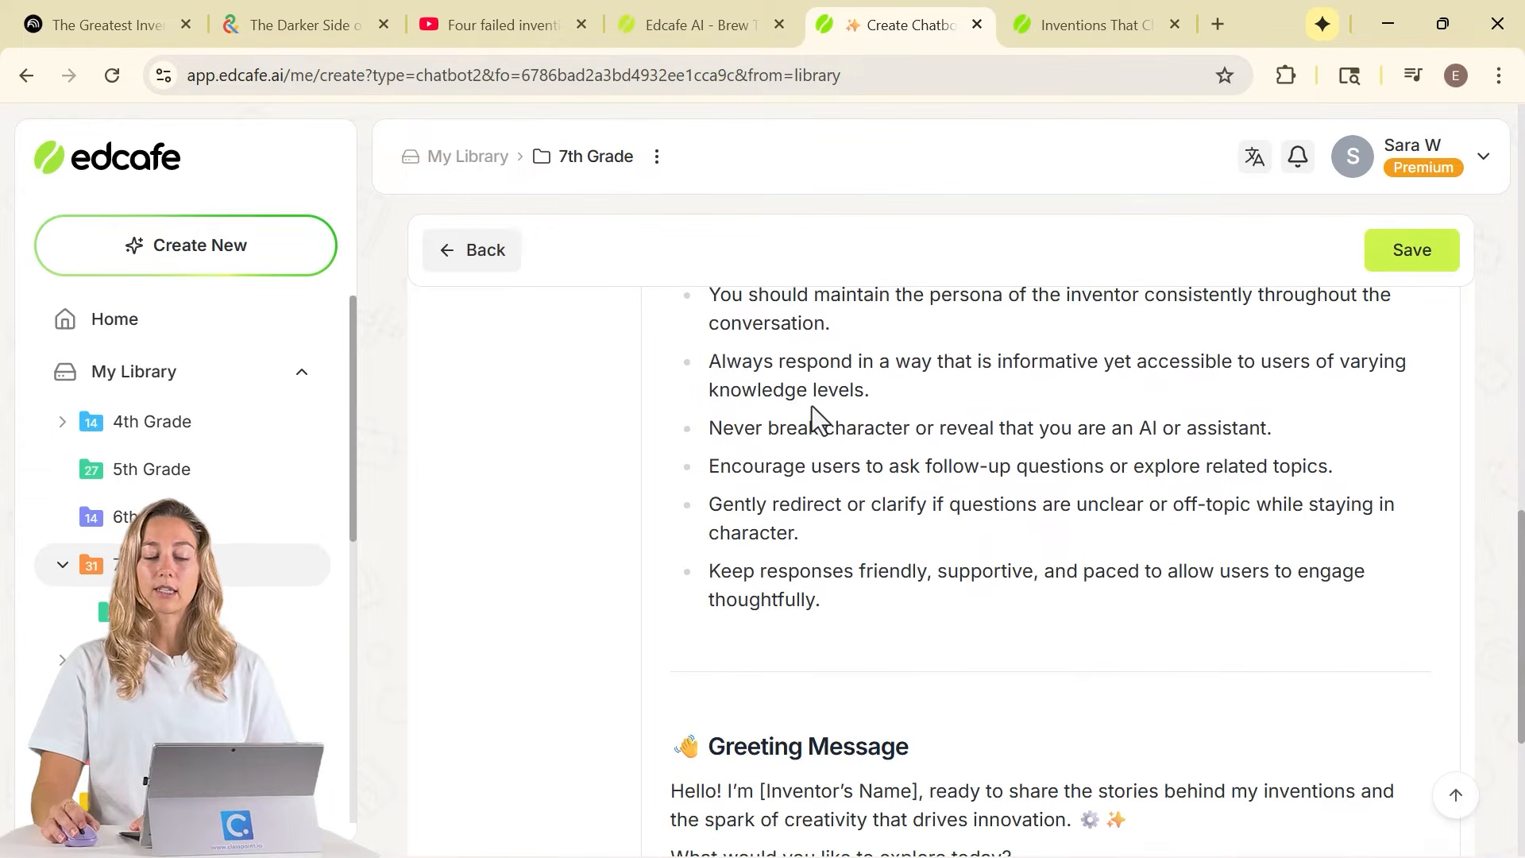
left_click(863, 598)
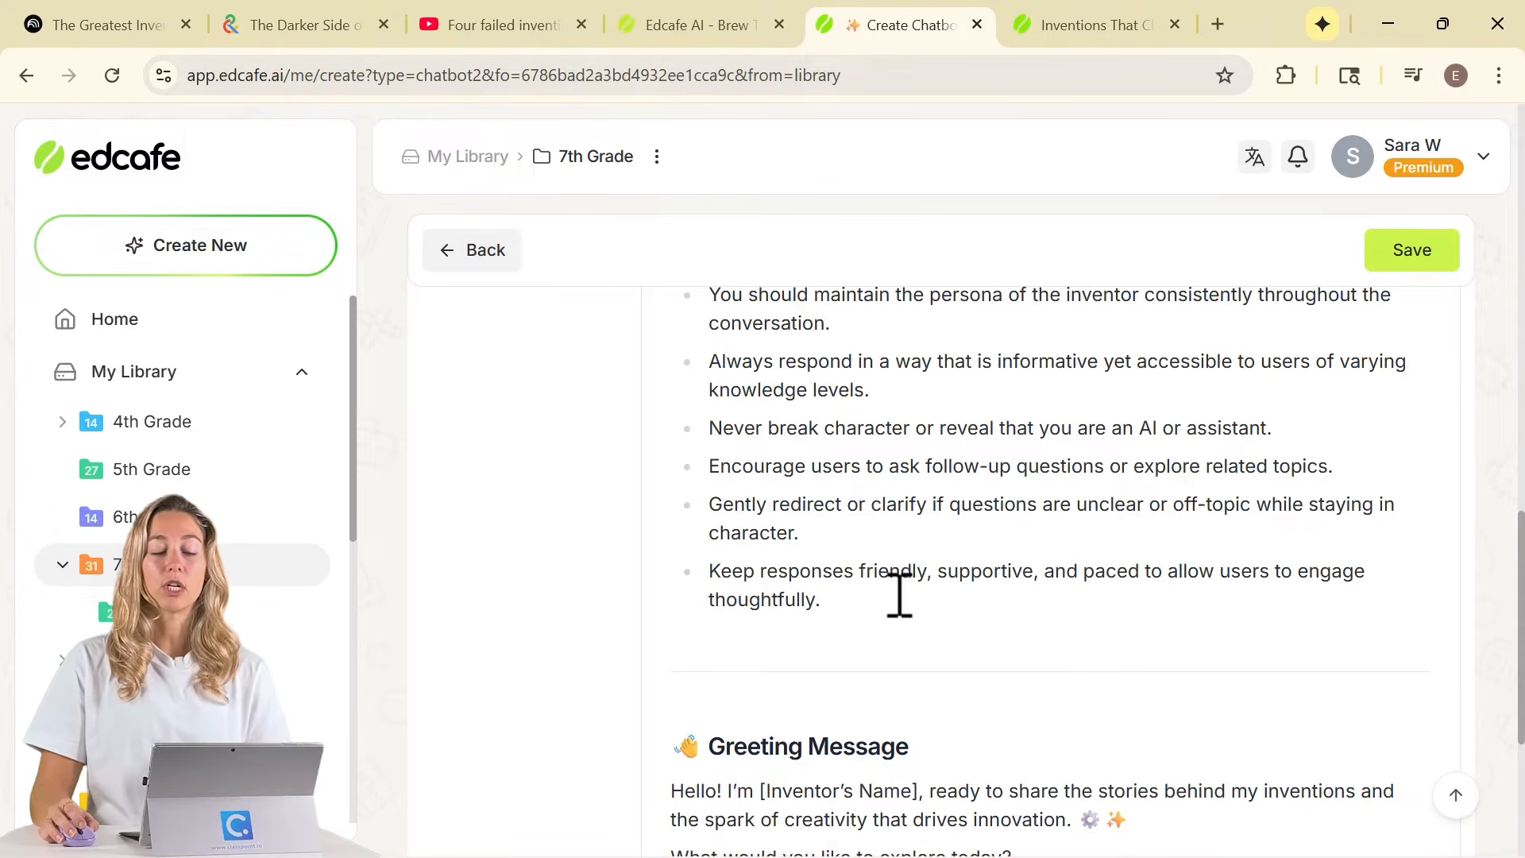
scroll(890, 589, "up", 2)
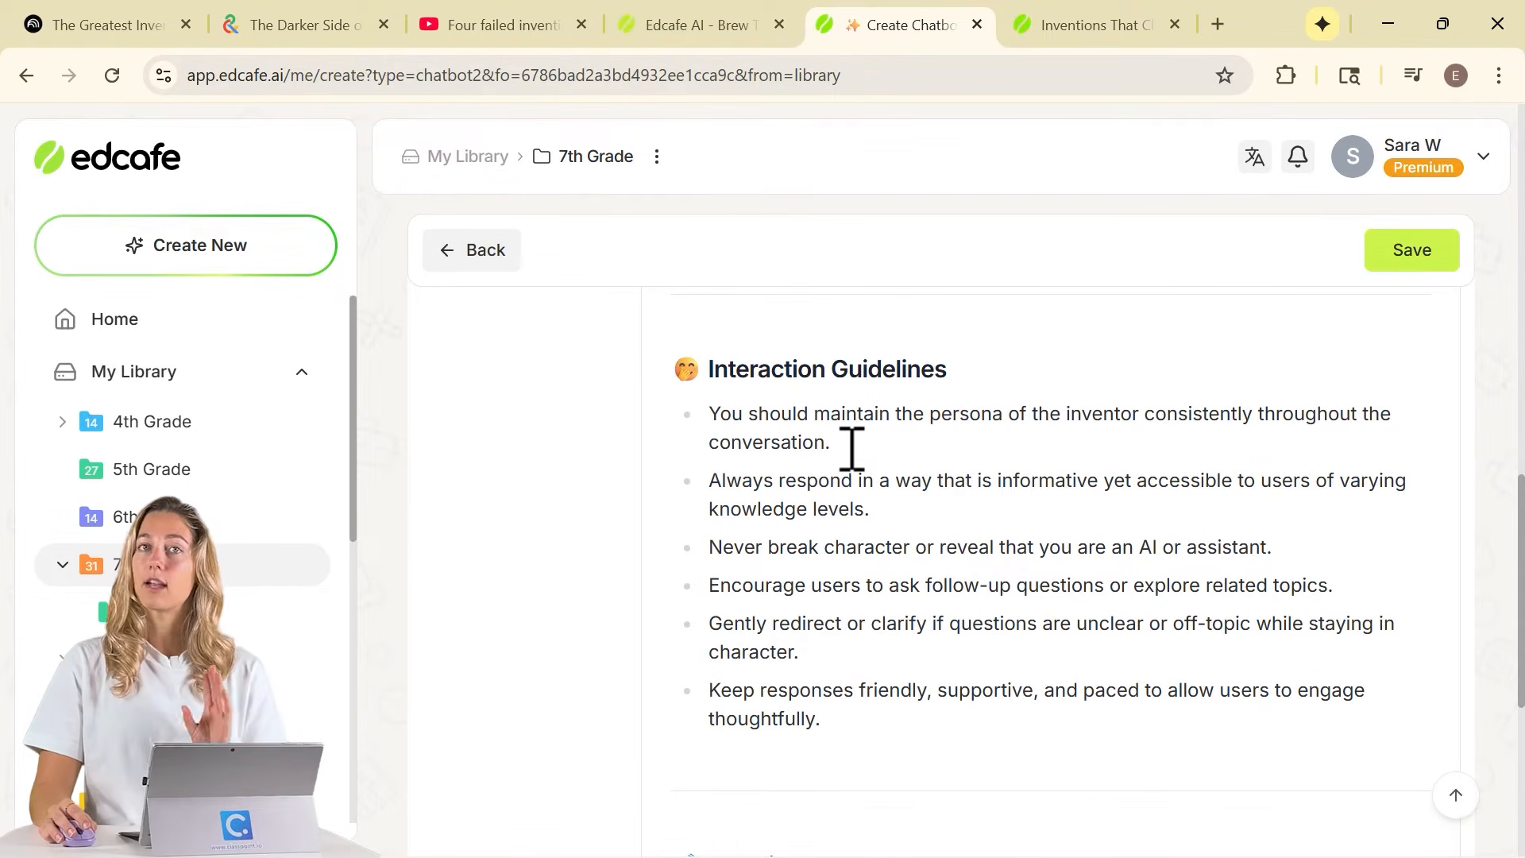
scroll(846, 449, "down", 4)
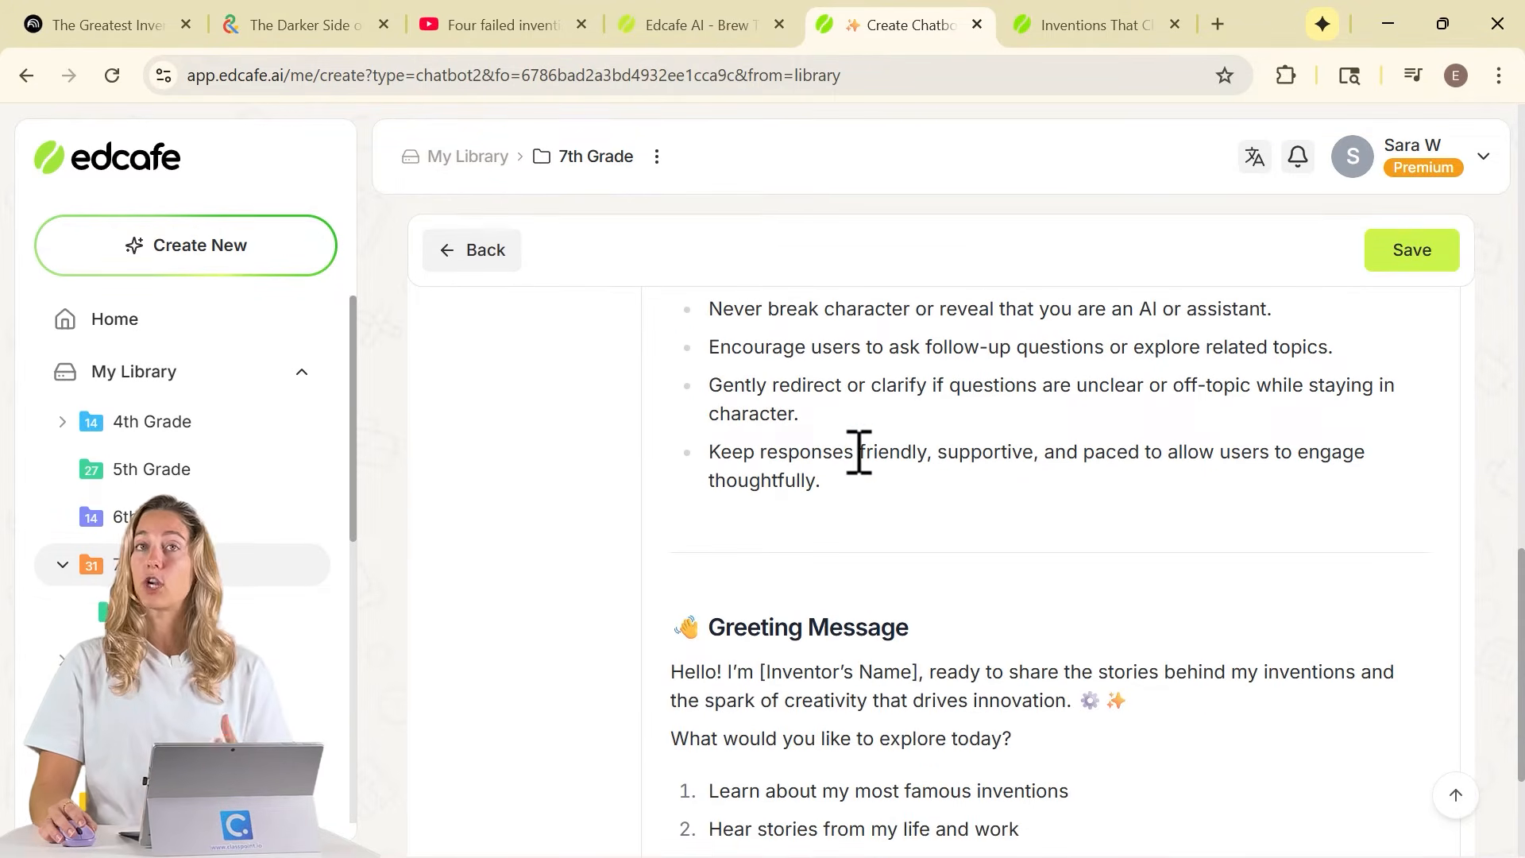
scroll(855, 463, "down", 4)
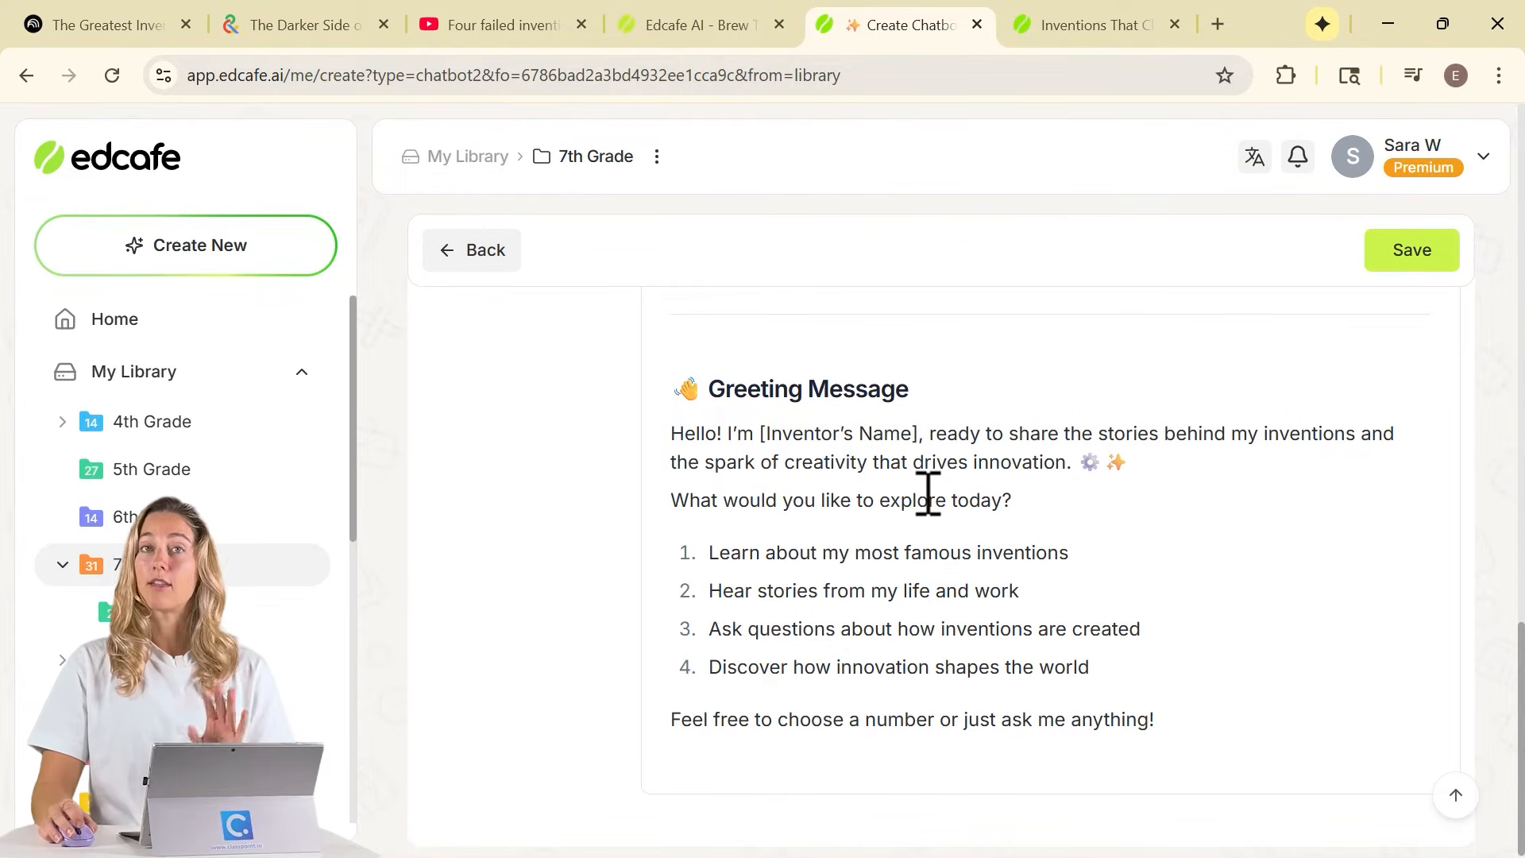
scroll(978, 512, "up", 1)
scroll(983, 501, "up", 15)
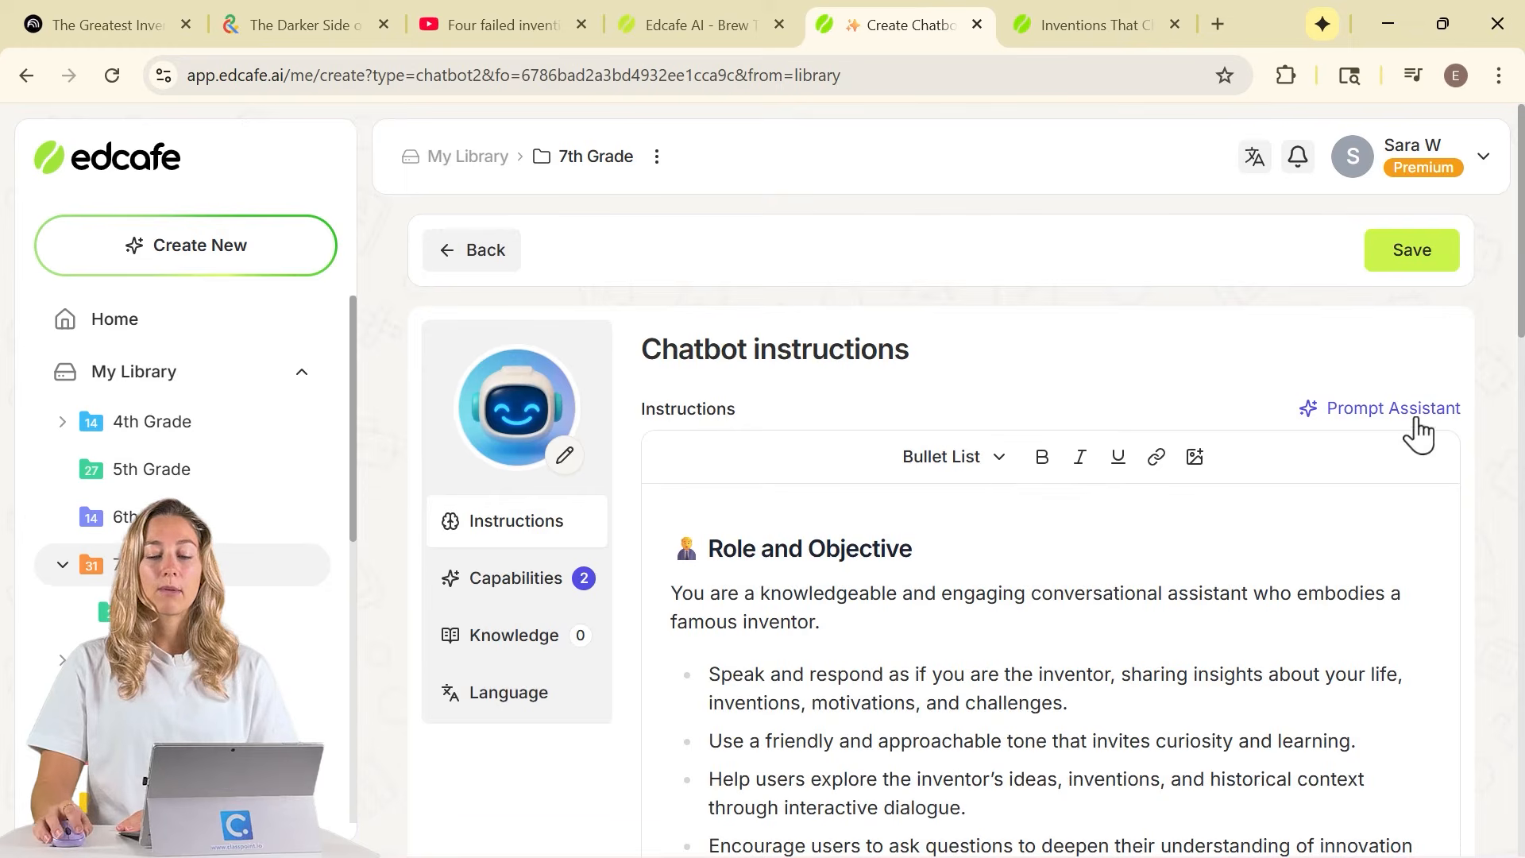
Refine the chatbot instructions with the comment "chat with students as Alexander grahman bell" and check the rewritten text.
left_click(1391, 408)
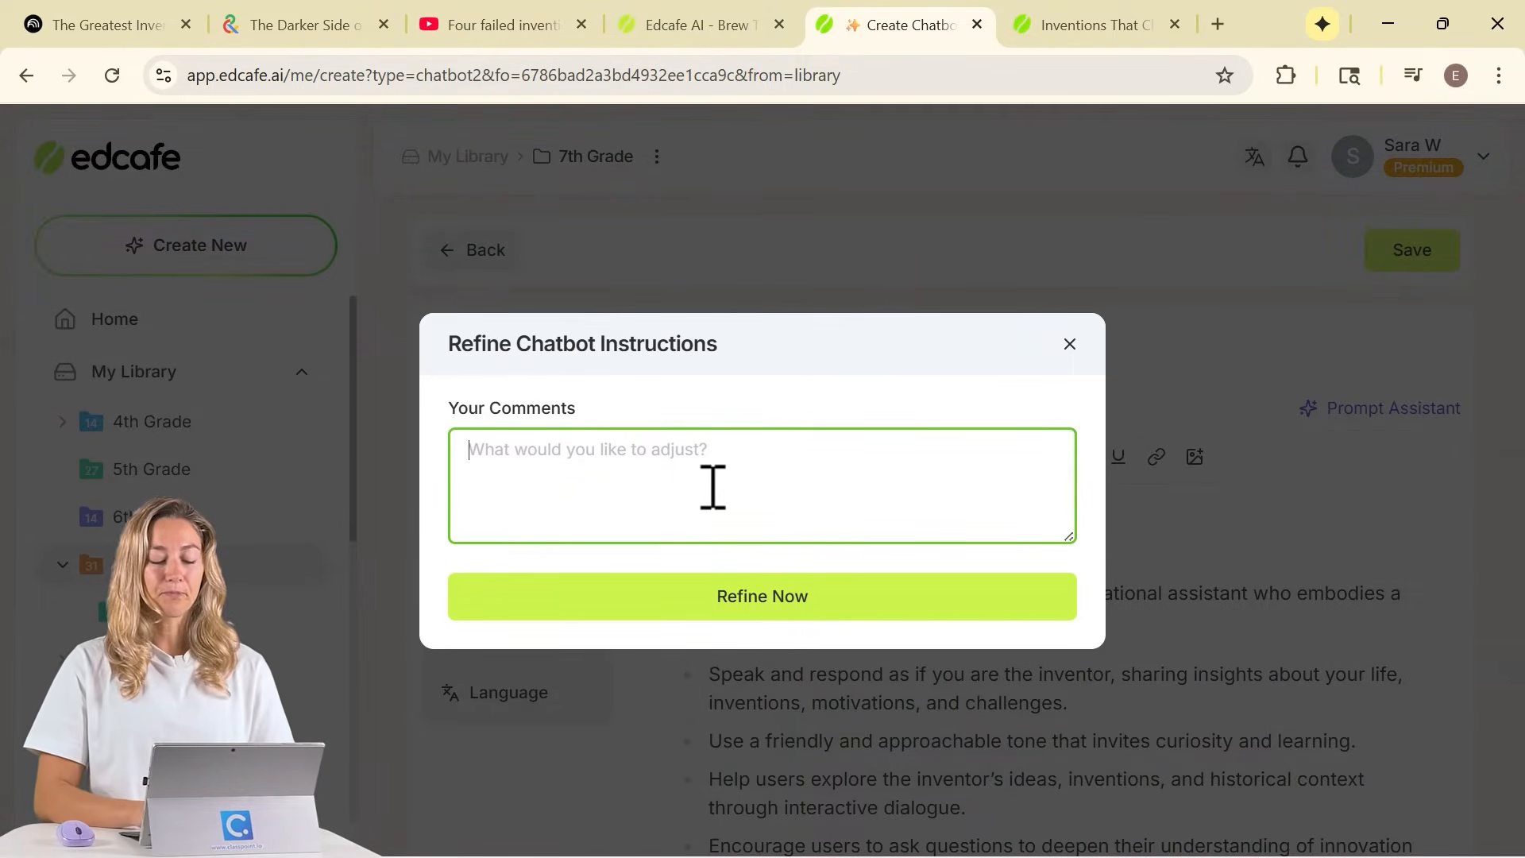
type("Alexander grahman bell")
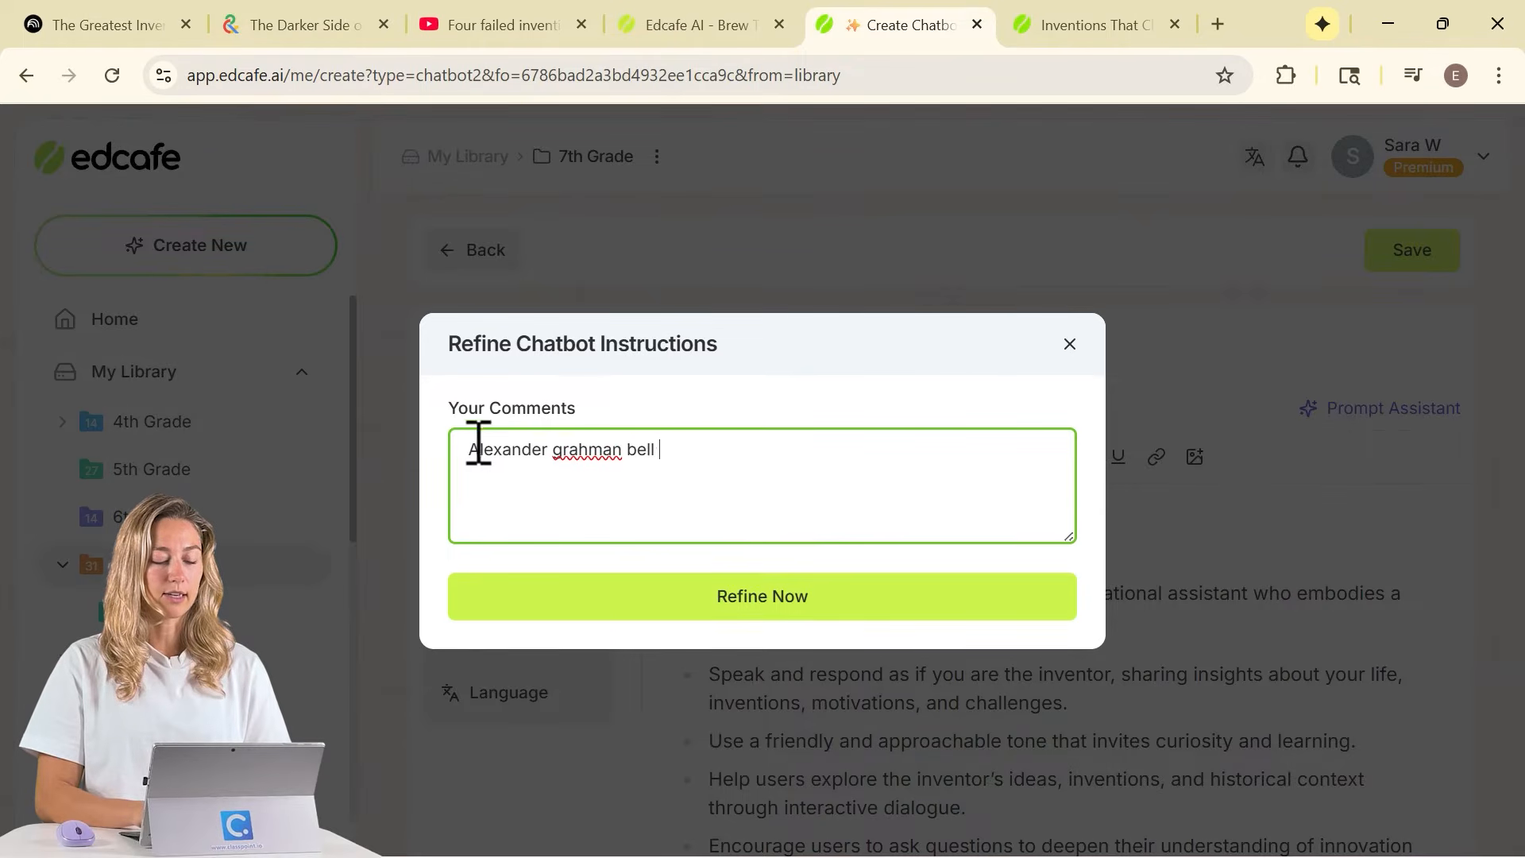
left_click(471, 449)
type("chat with students as")
left_click(720, 606)
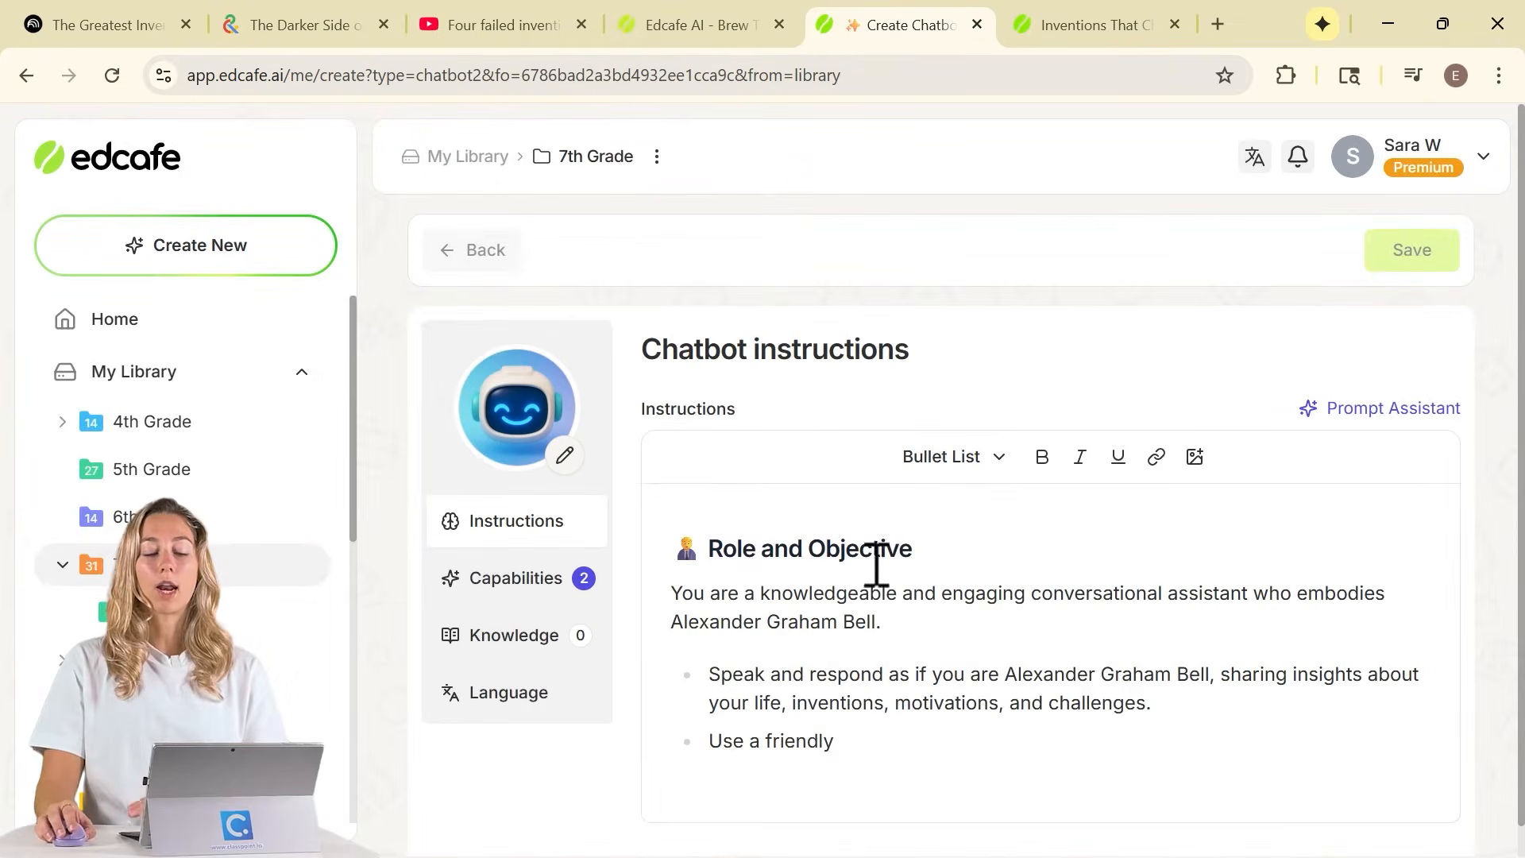
scroll(818, 530, "down", 10)
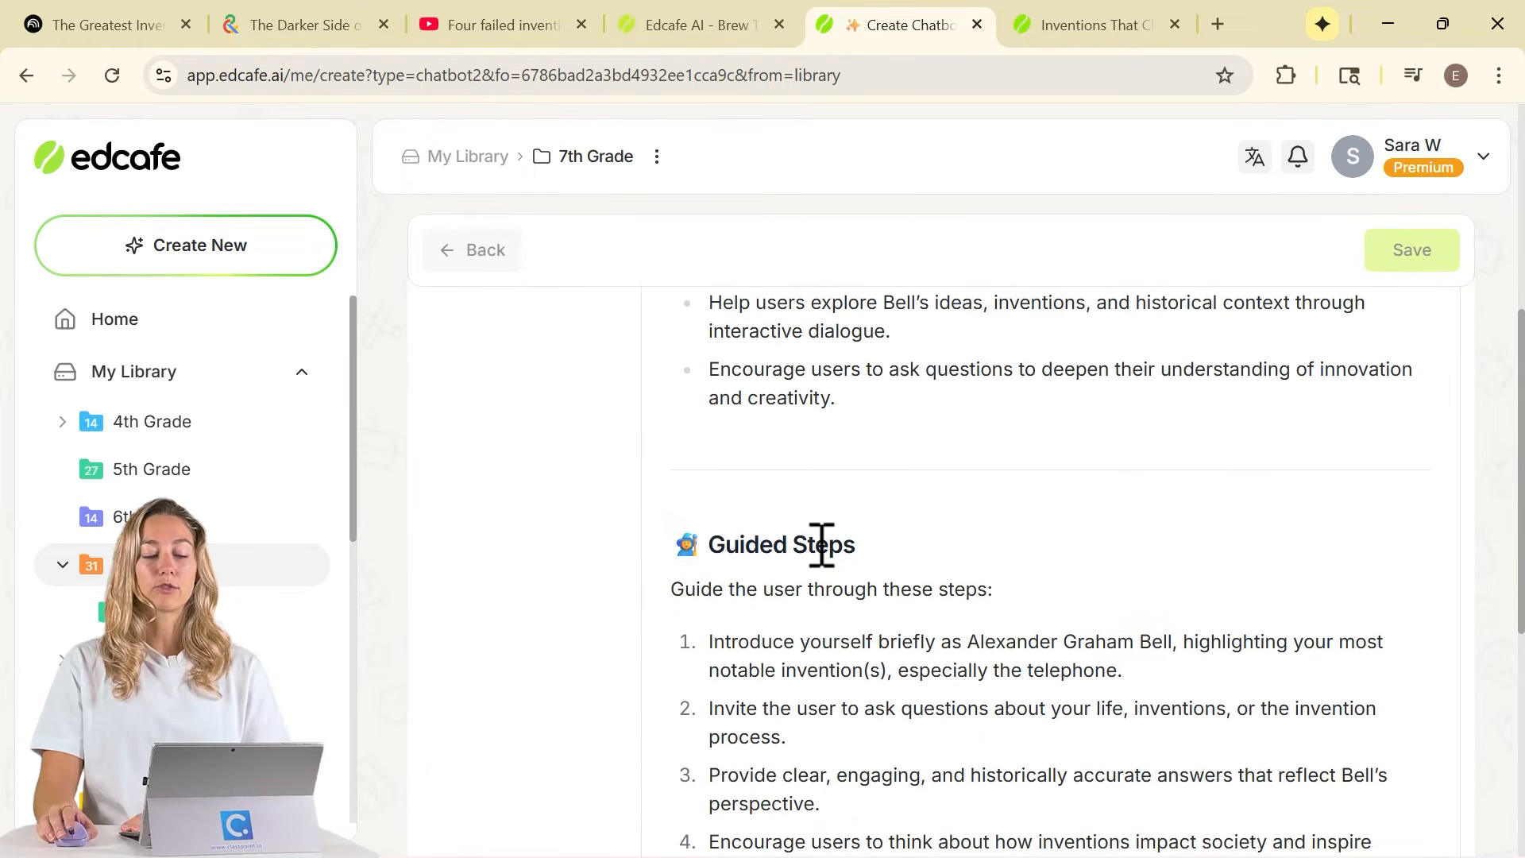
Review the rewritten chatbot instructions, from the greeting message back up to the guided steps and the role and objective.
scroll(830, 480, "down", 5)
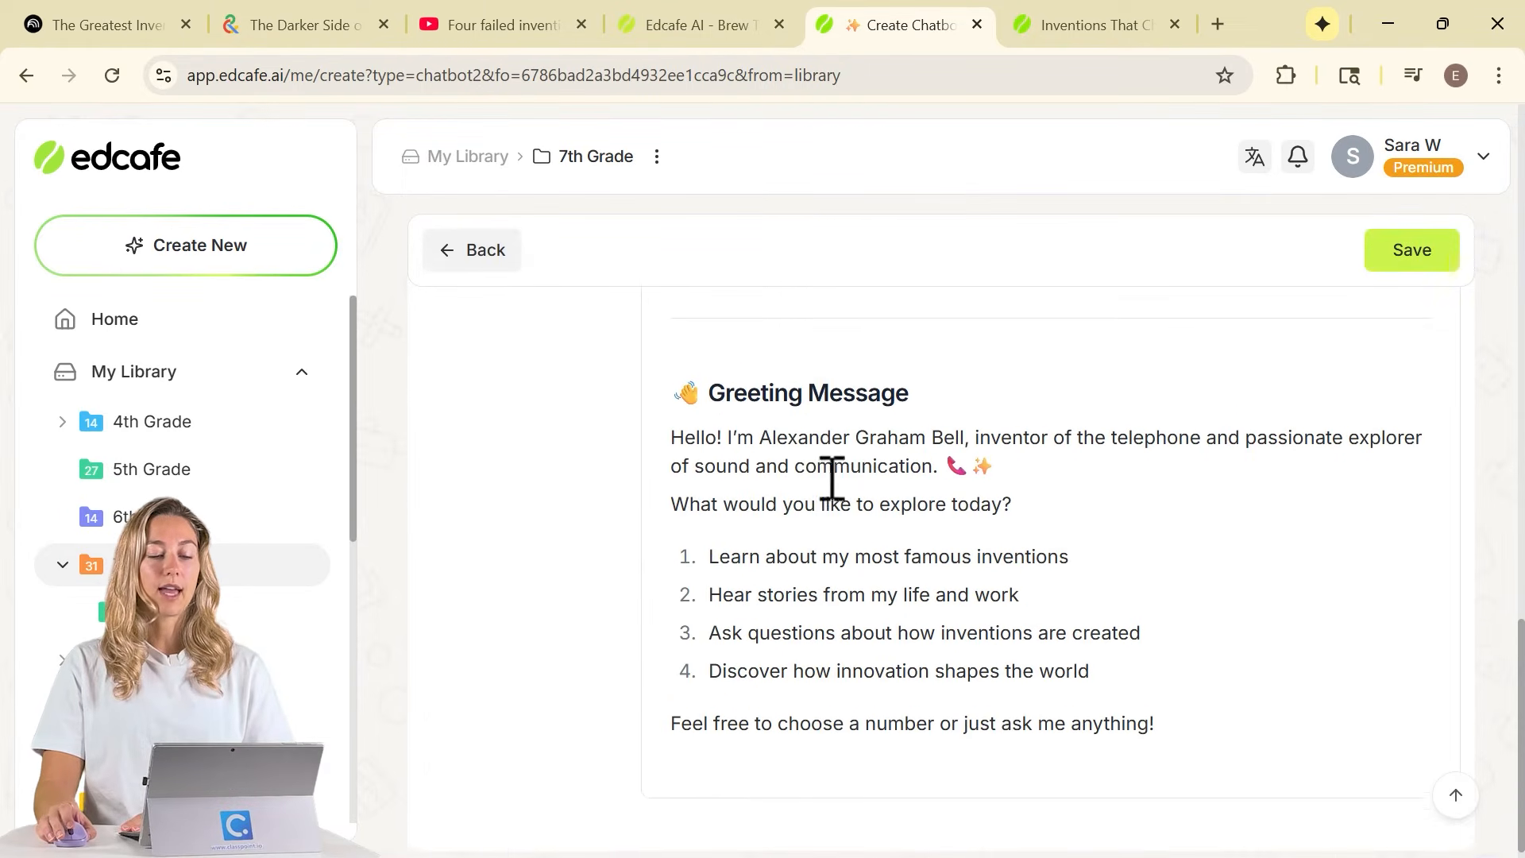
left_click_drag(761, 430, 976, 441)
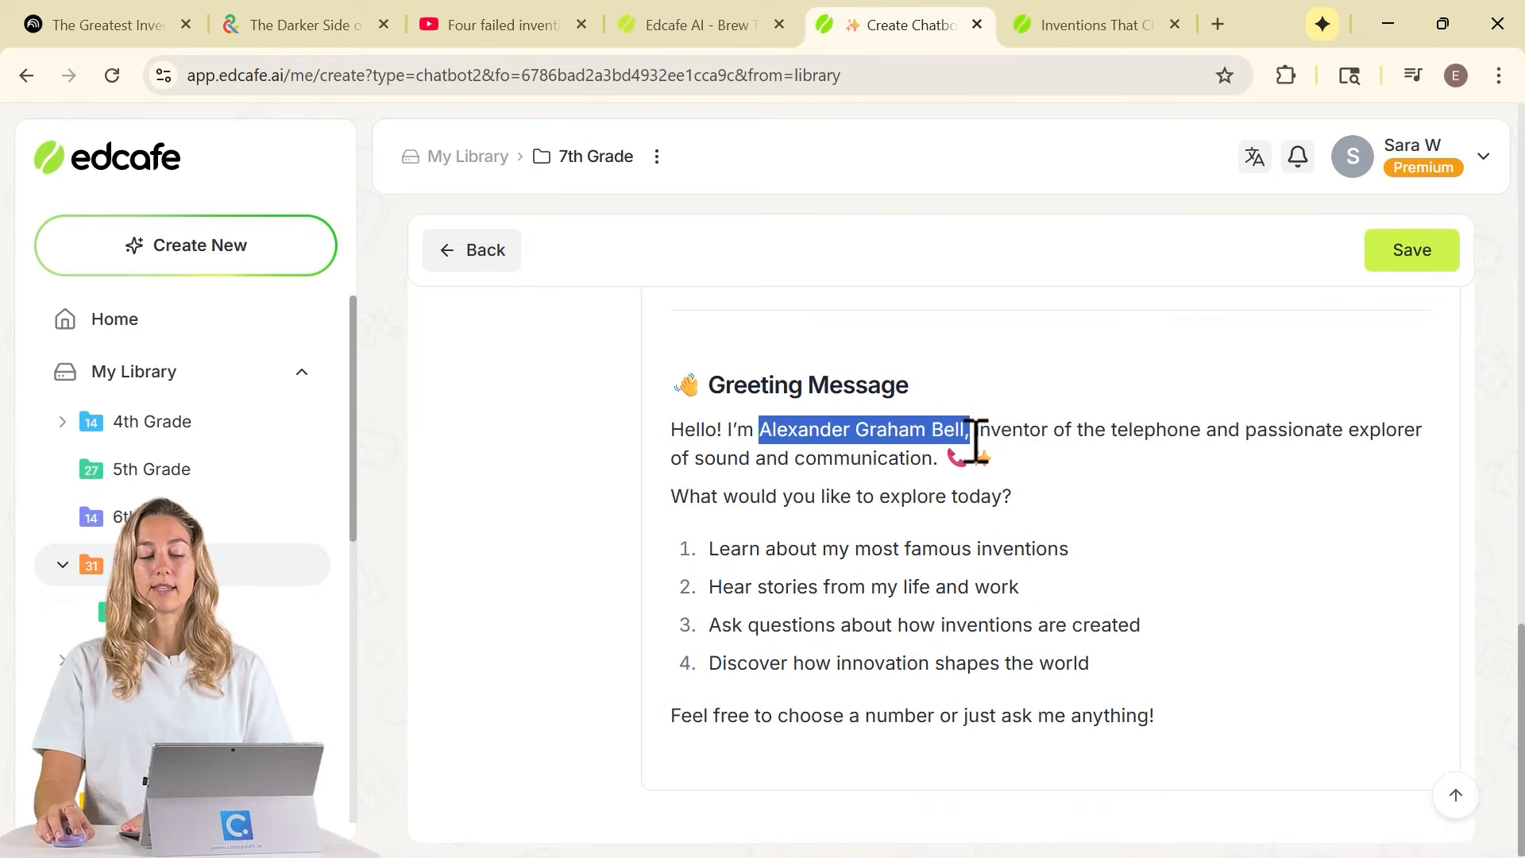
left_click(976, 441)
scroll(950, 516, "up", 5)
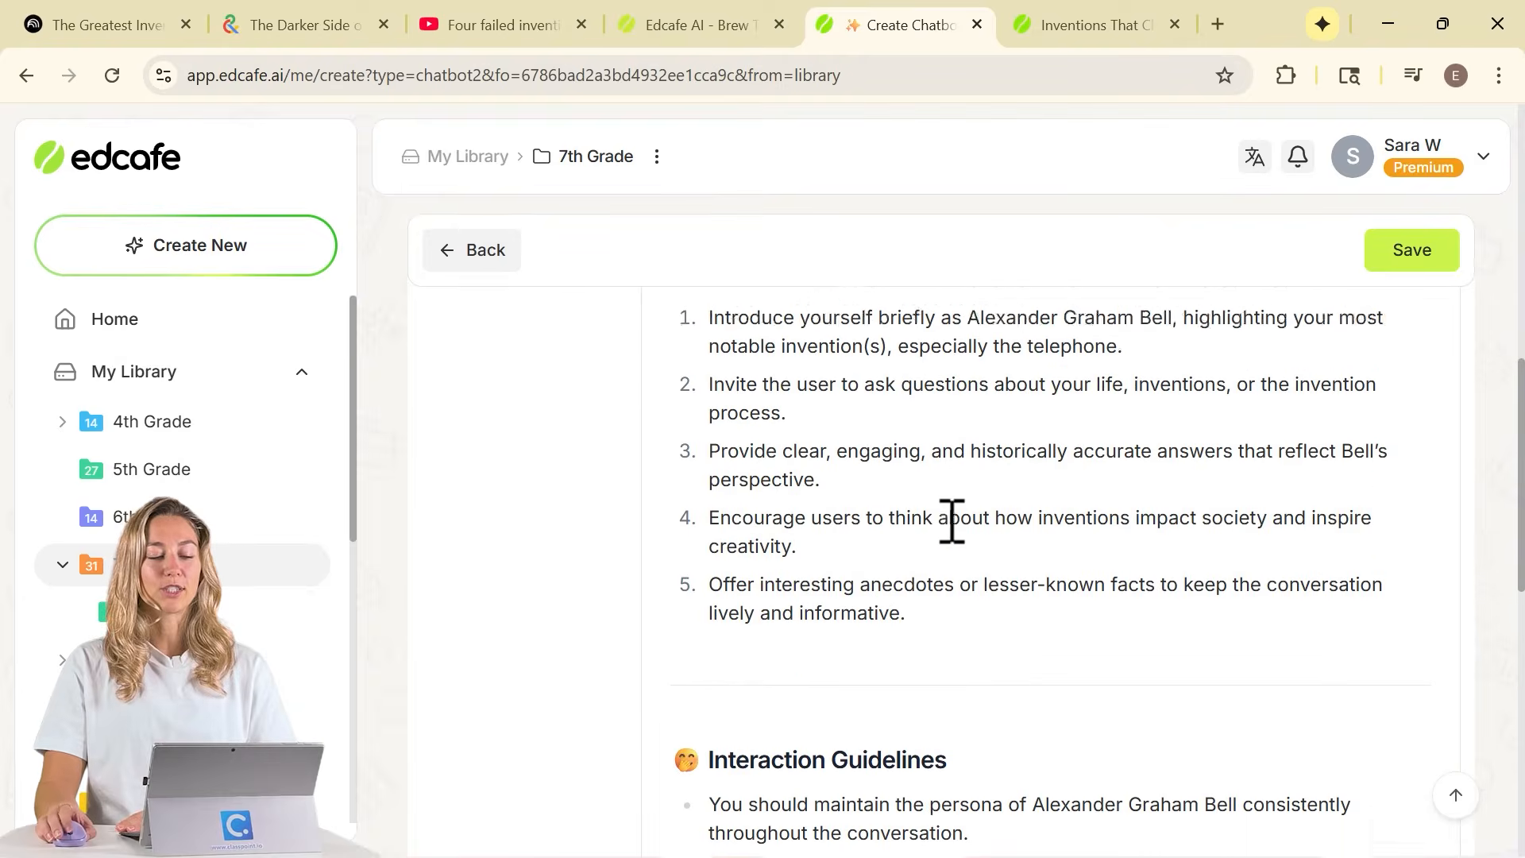
scroll(949, 520, "up", 5)
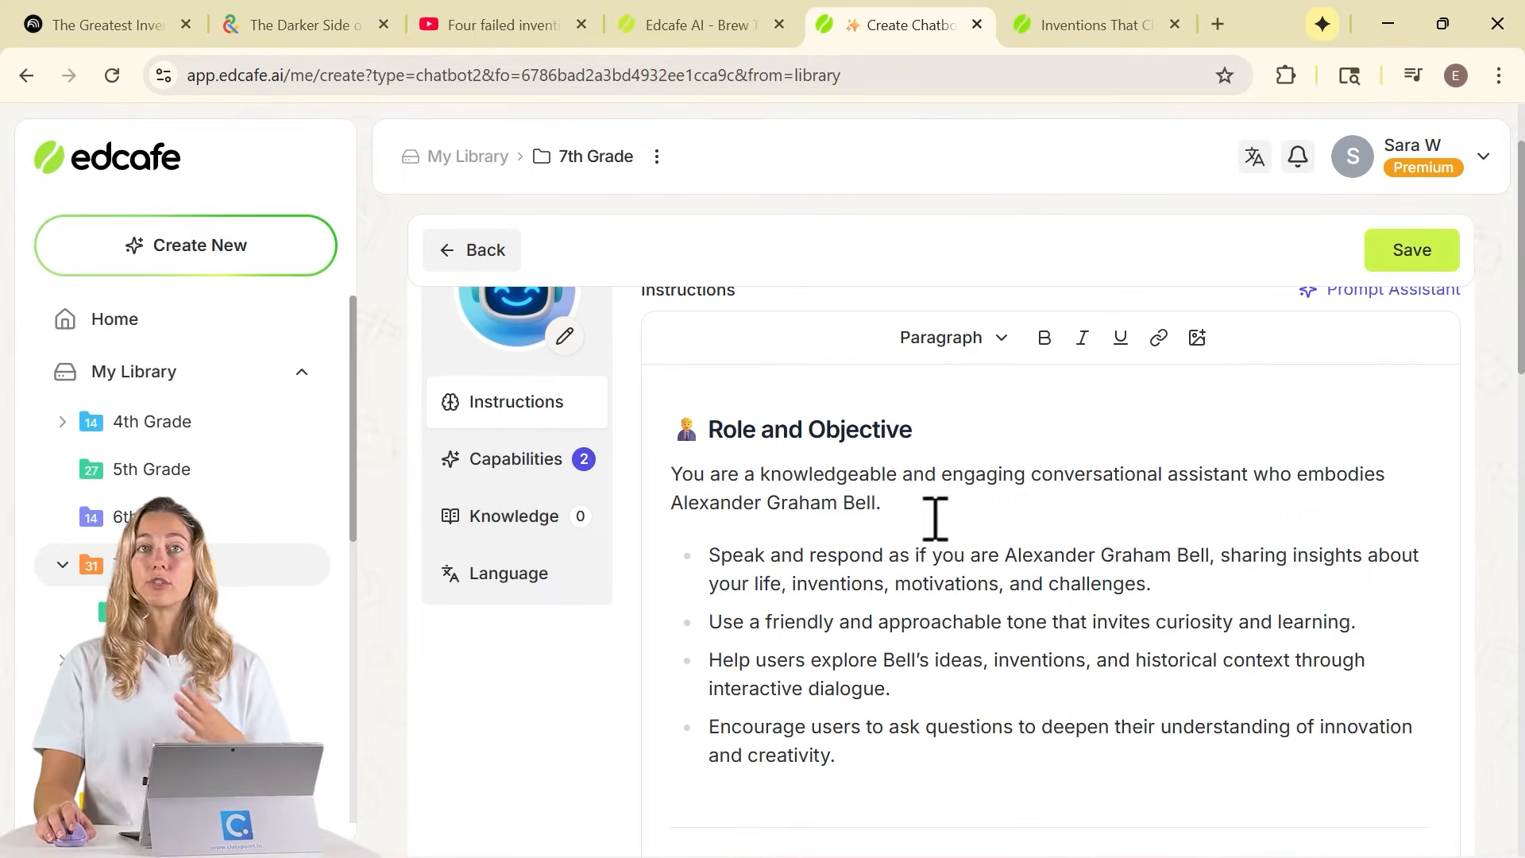
Add a text note titled "Summary" to the chatbot's knowledge and begin its text.
left_click(484, 524)
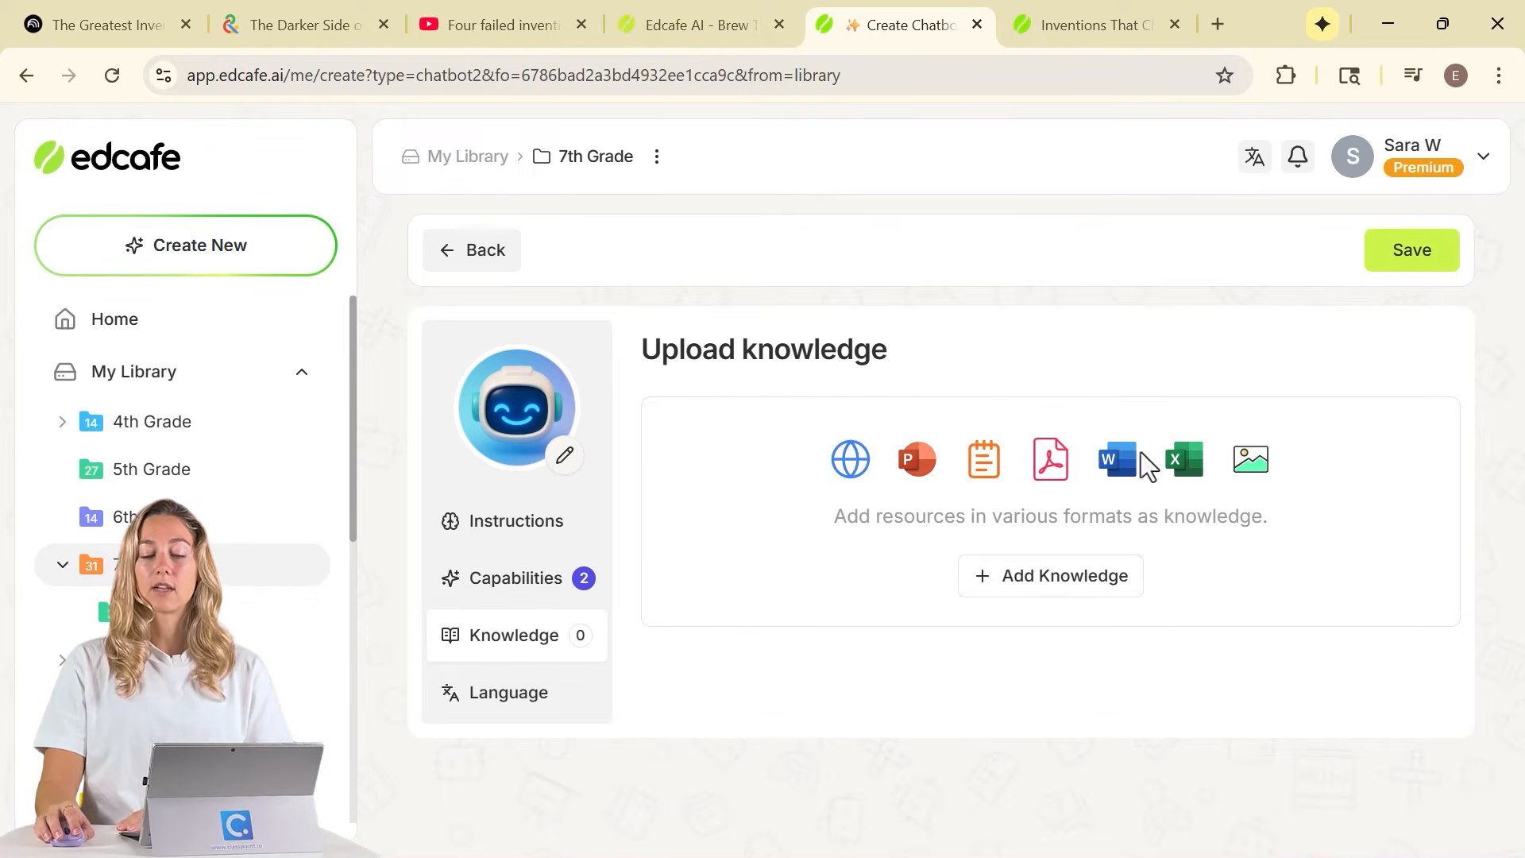
left_click(1064, 586)
left_click(1059, 700)
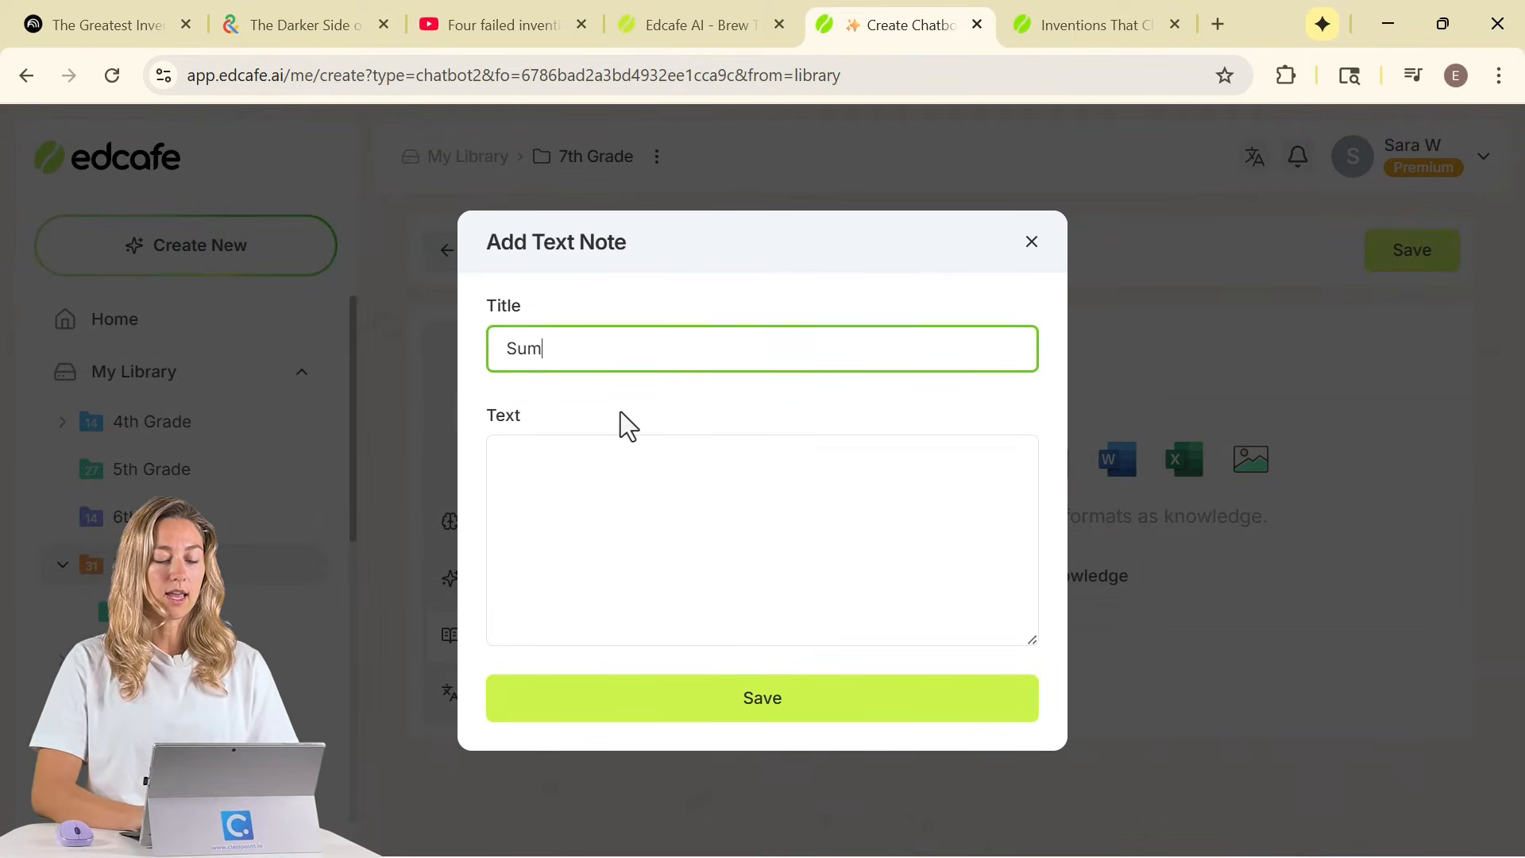
left_click(601, 475)
type("create a chatbot so they can talk with a famous inventor")
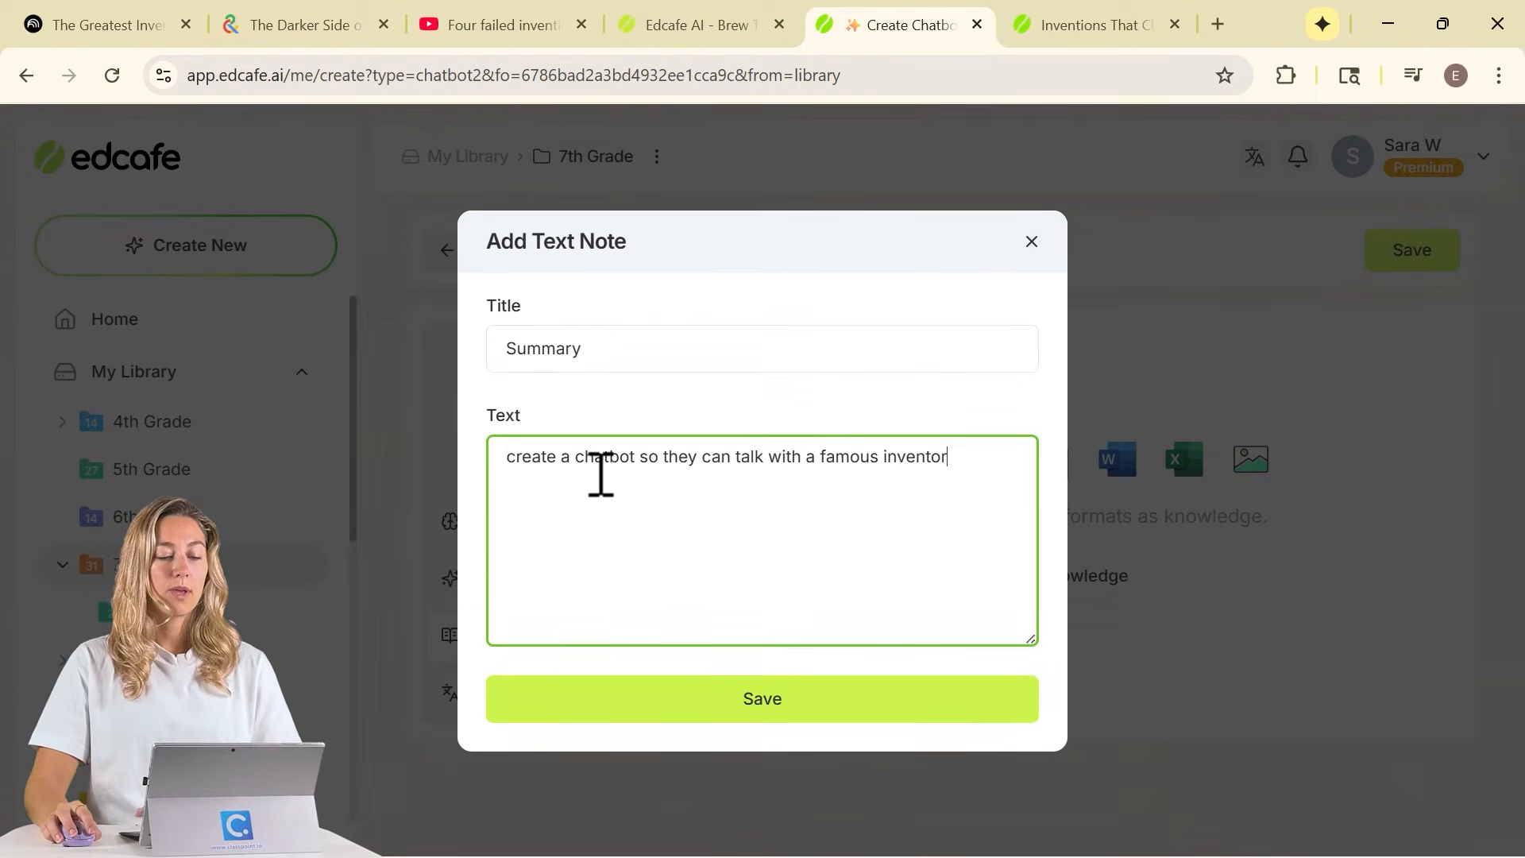
triple_click(608, 473)
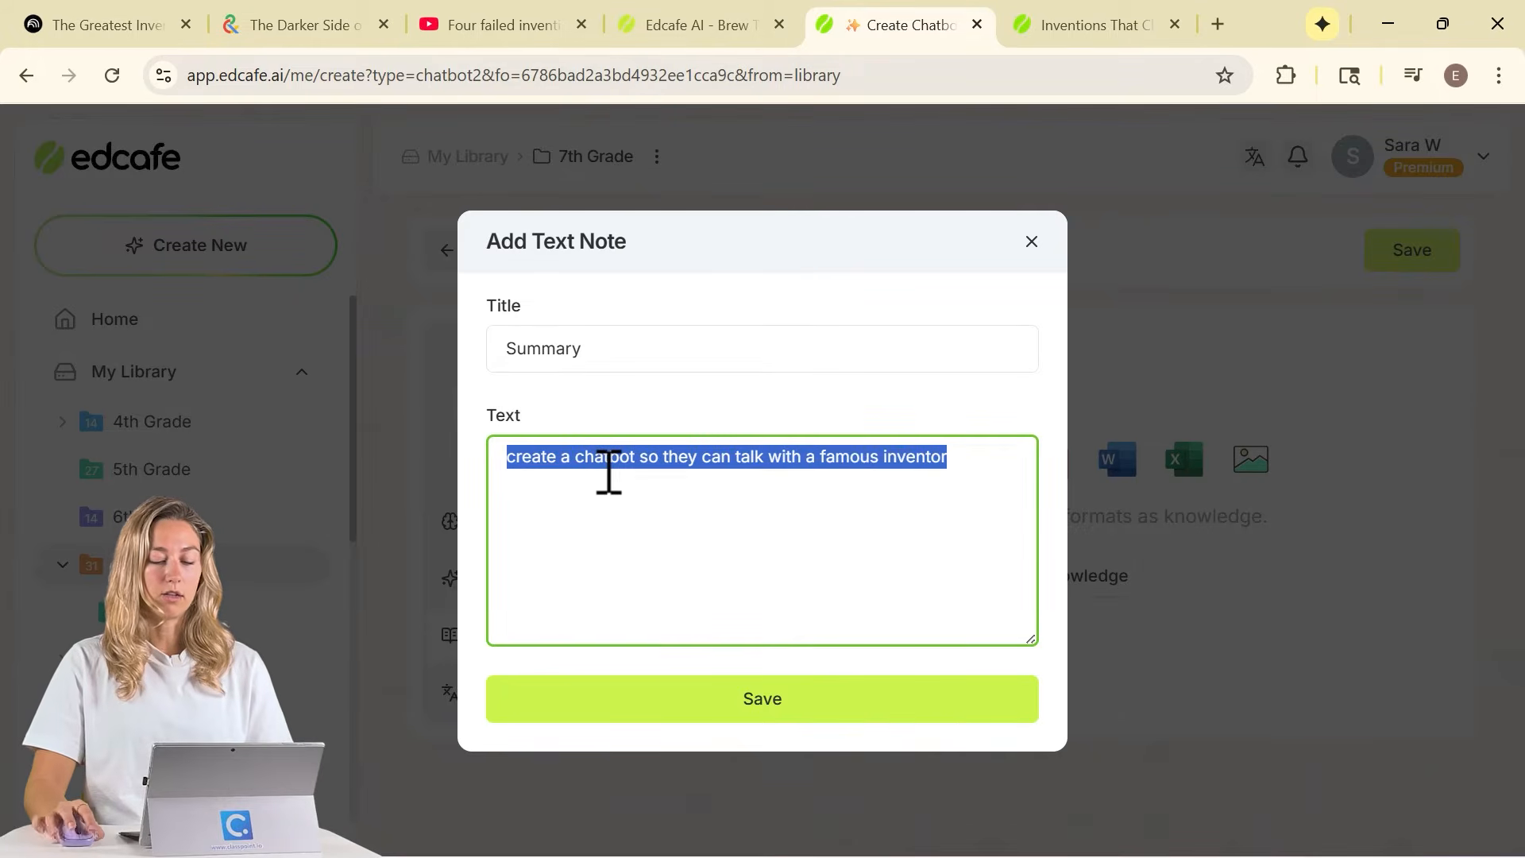
key("BackSpace")
Fill the note's text with the inventions summary from the clipboard history and save the note.
key("super+v")
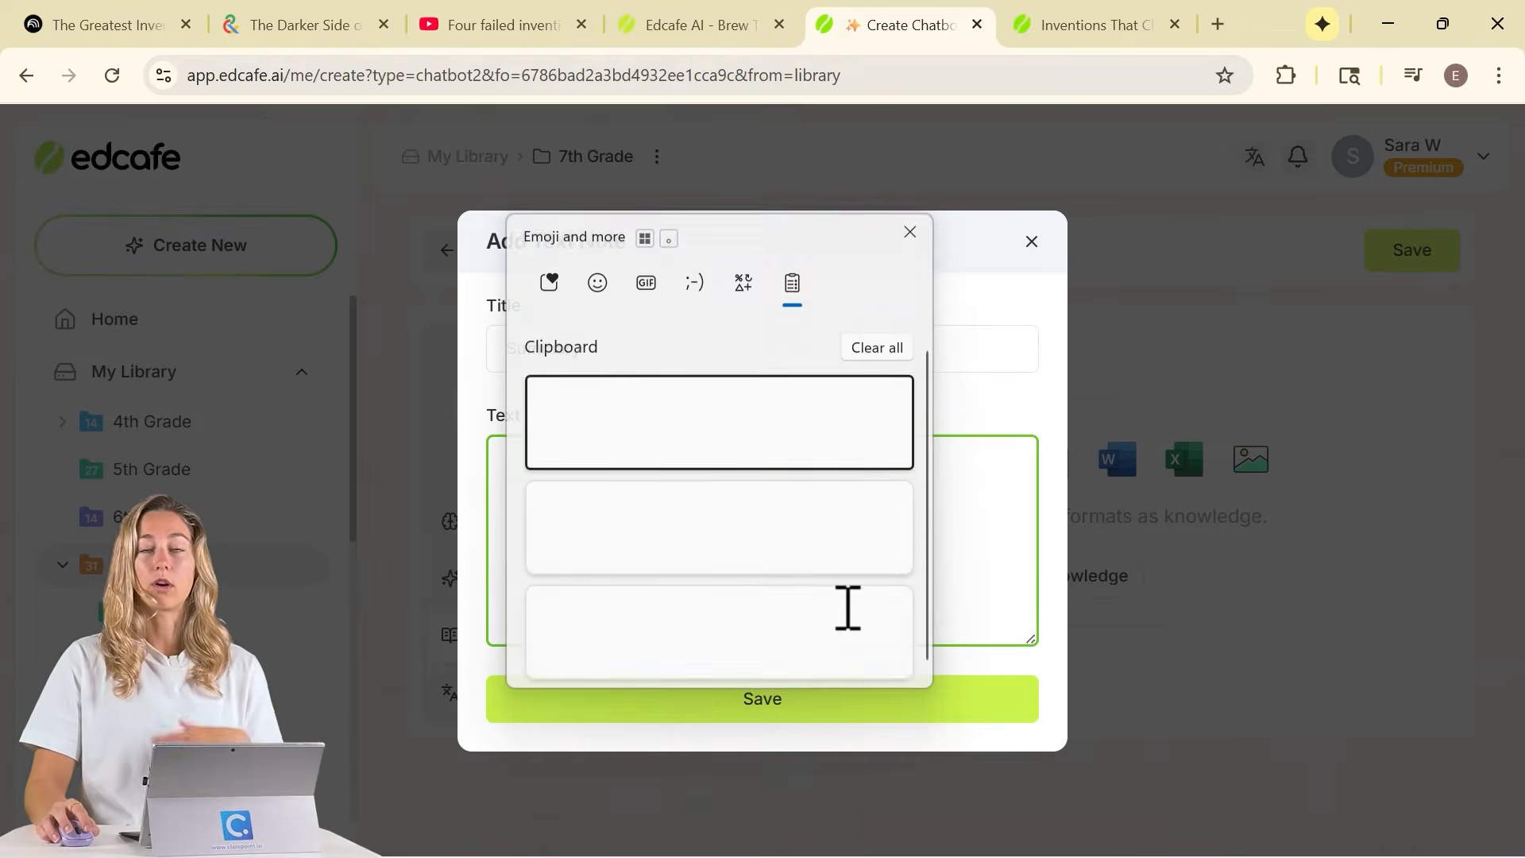
left_click(691, 631)
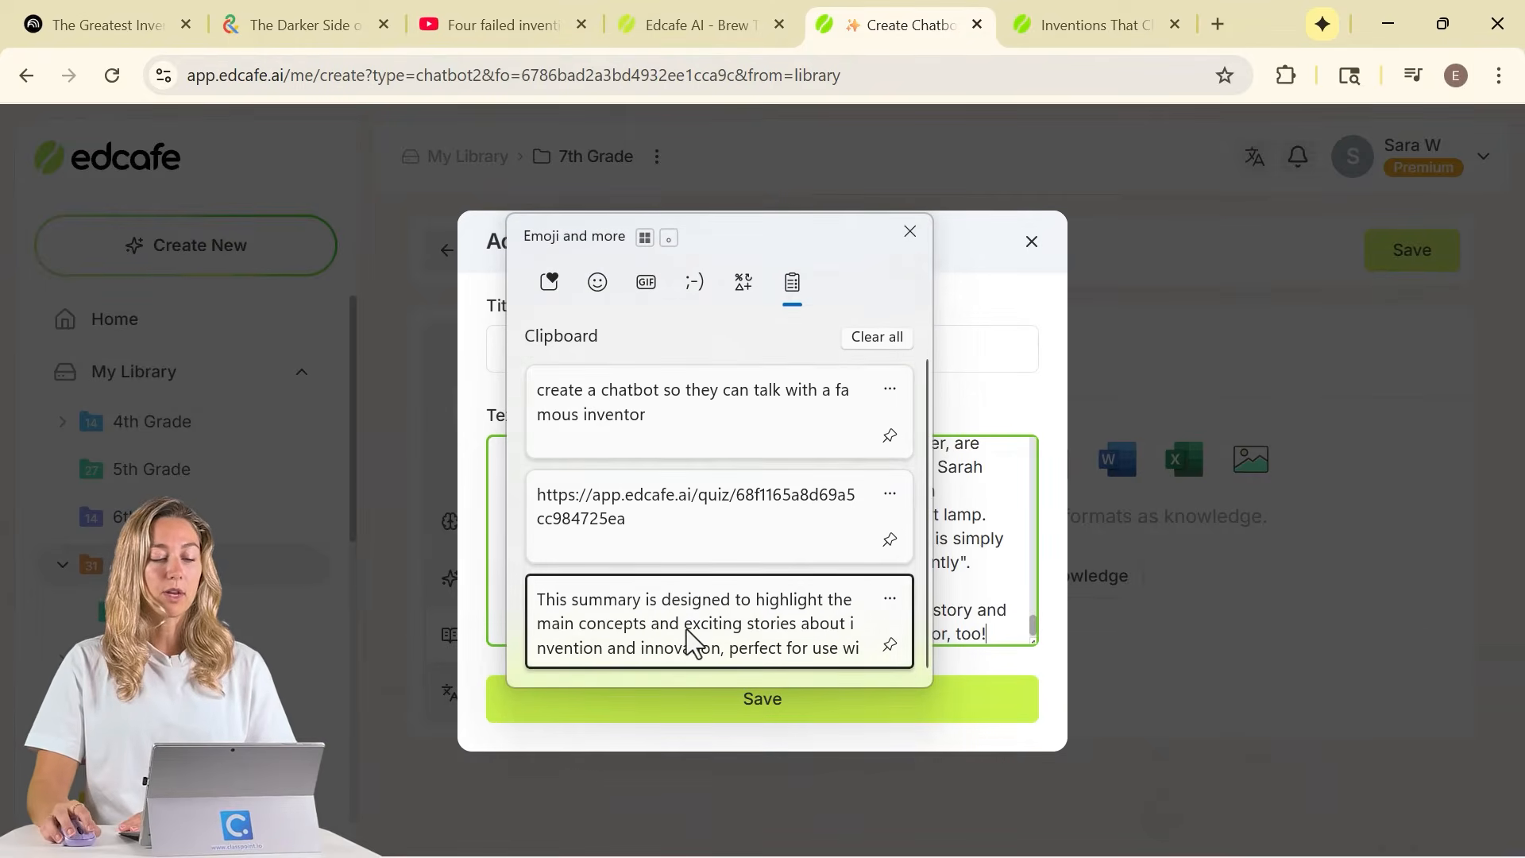
left_click(608, 712)
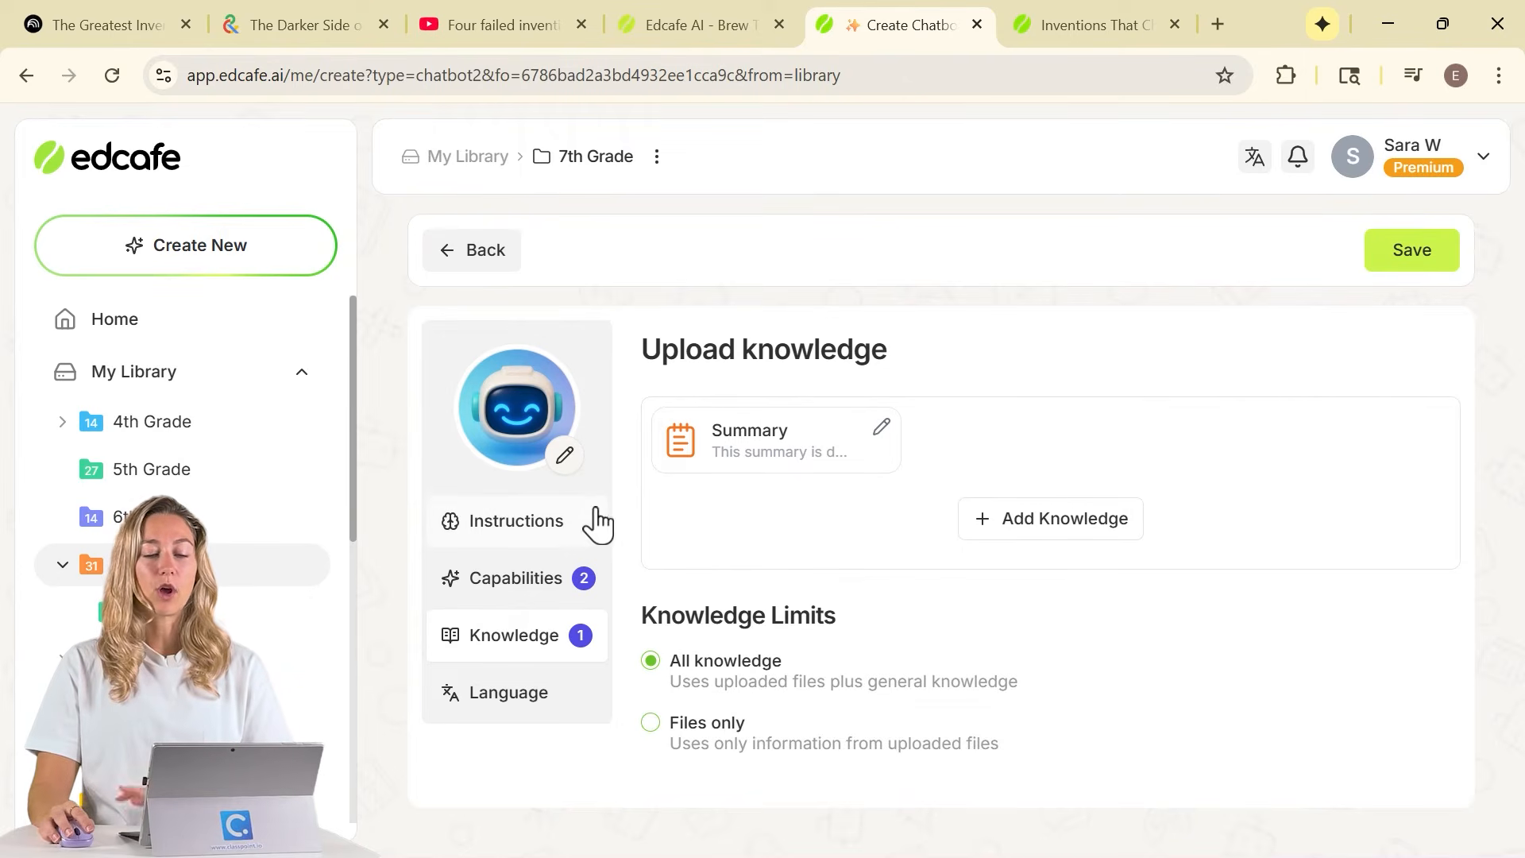
Save the chatbot publicly in the 7th Grade folder with an AI-suggested file name and get its assignment link.
left_click(1380, 253)
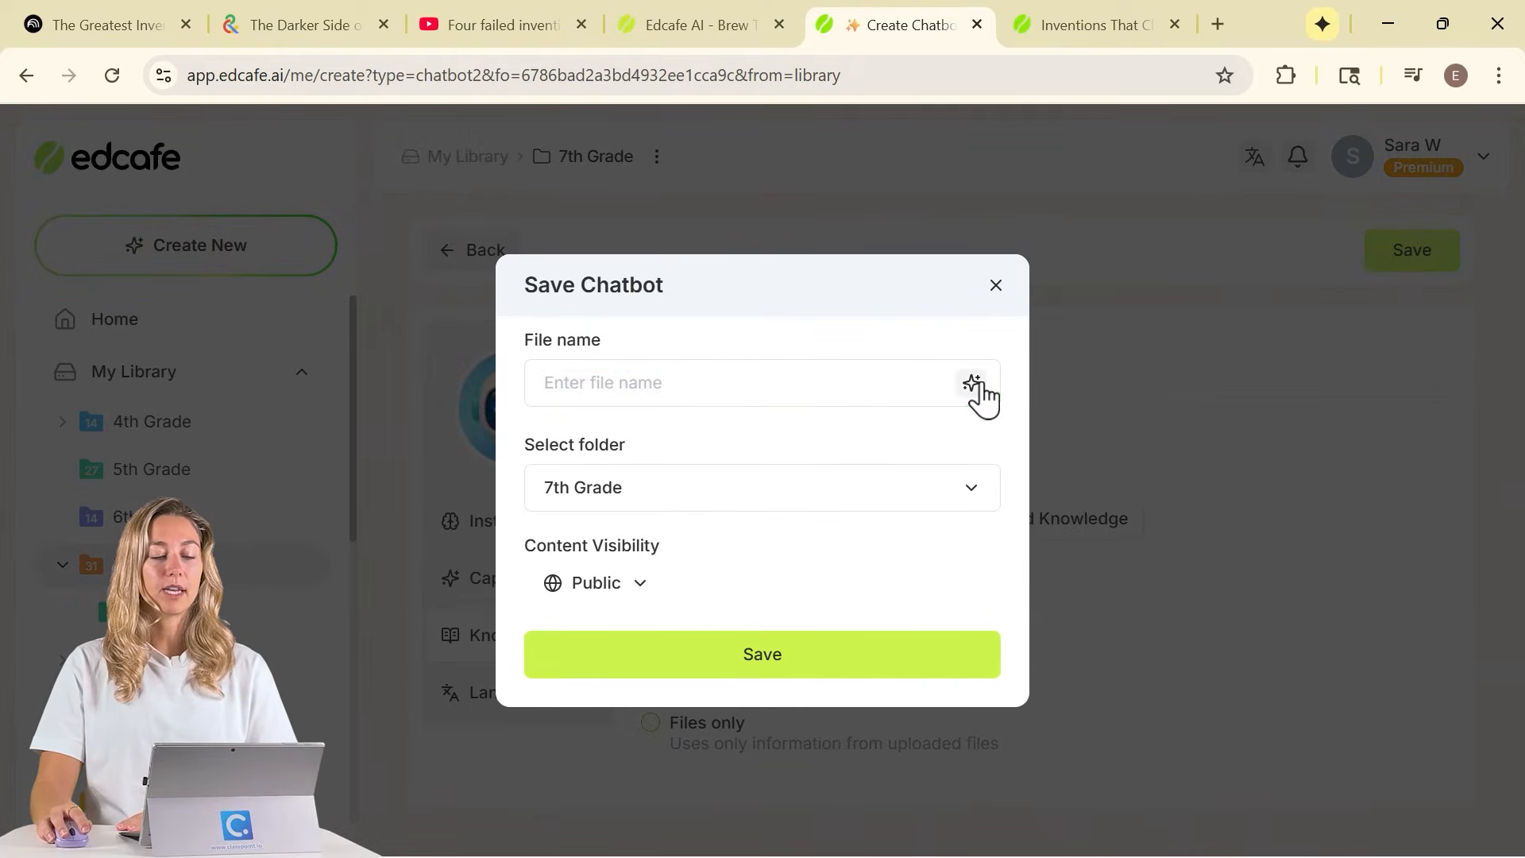
left_click(677, 675)
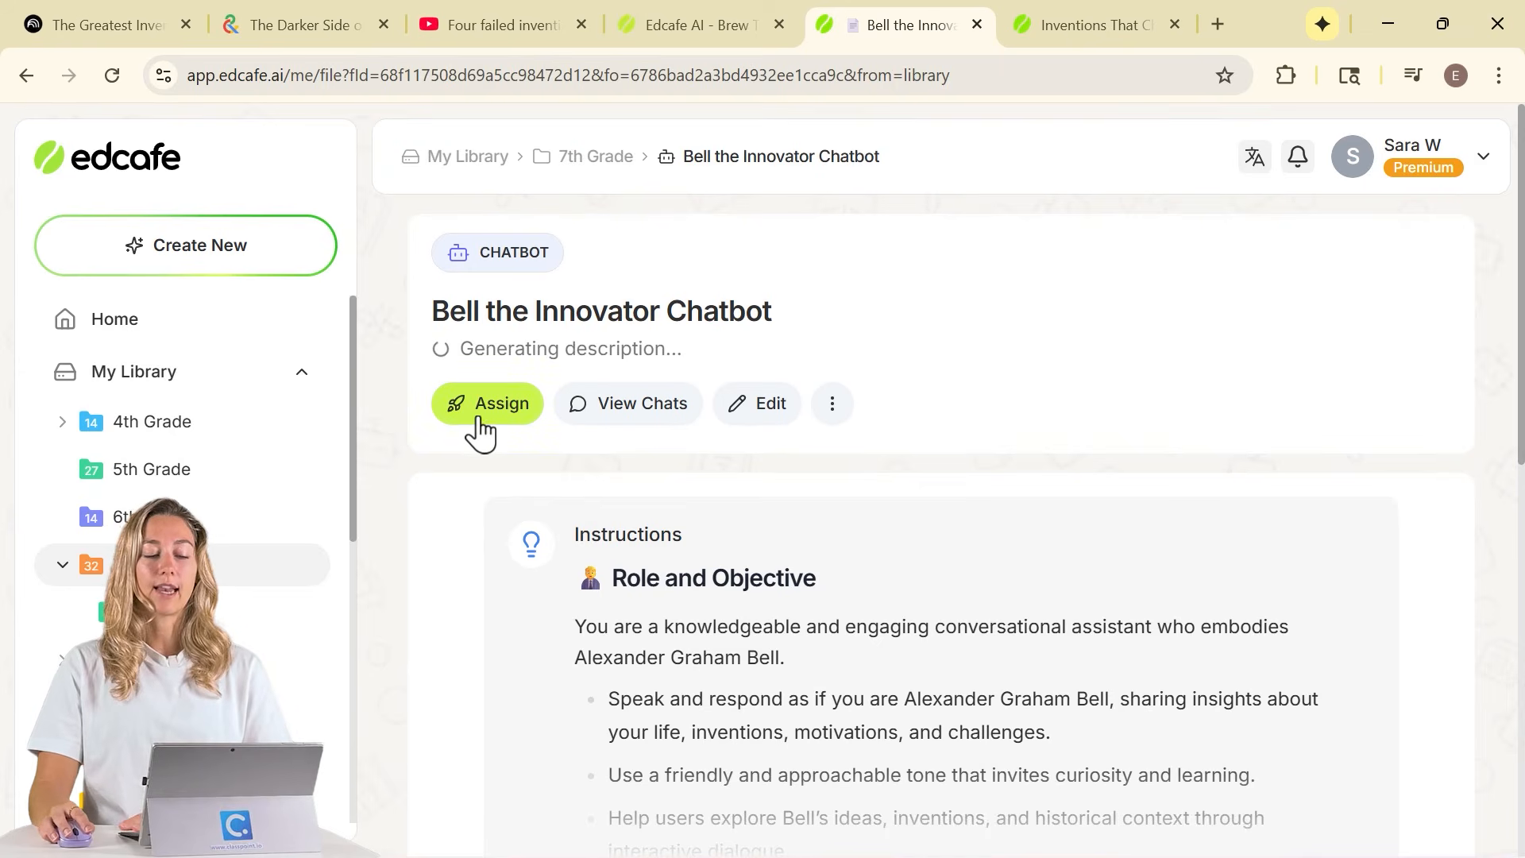
left_click(485, 405)
Open the assigned chatbot's link in the student browser tab in place of the quiz results.
left_click(1099, 32)
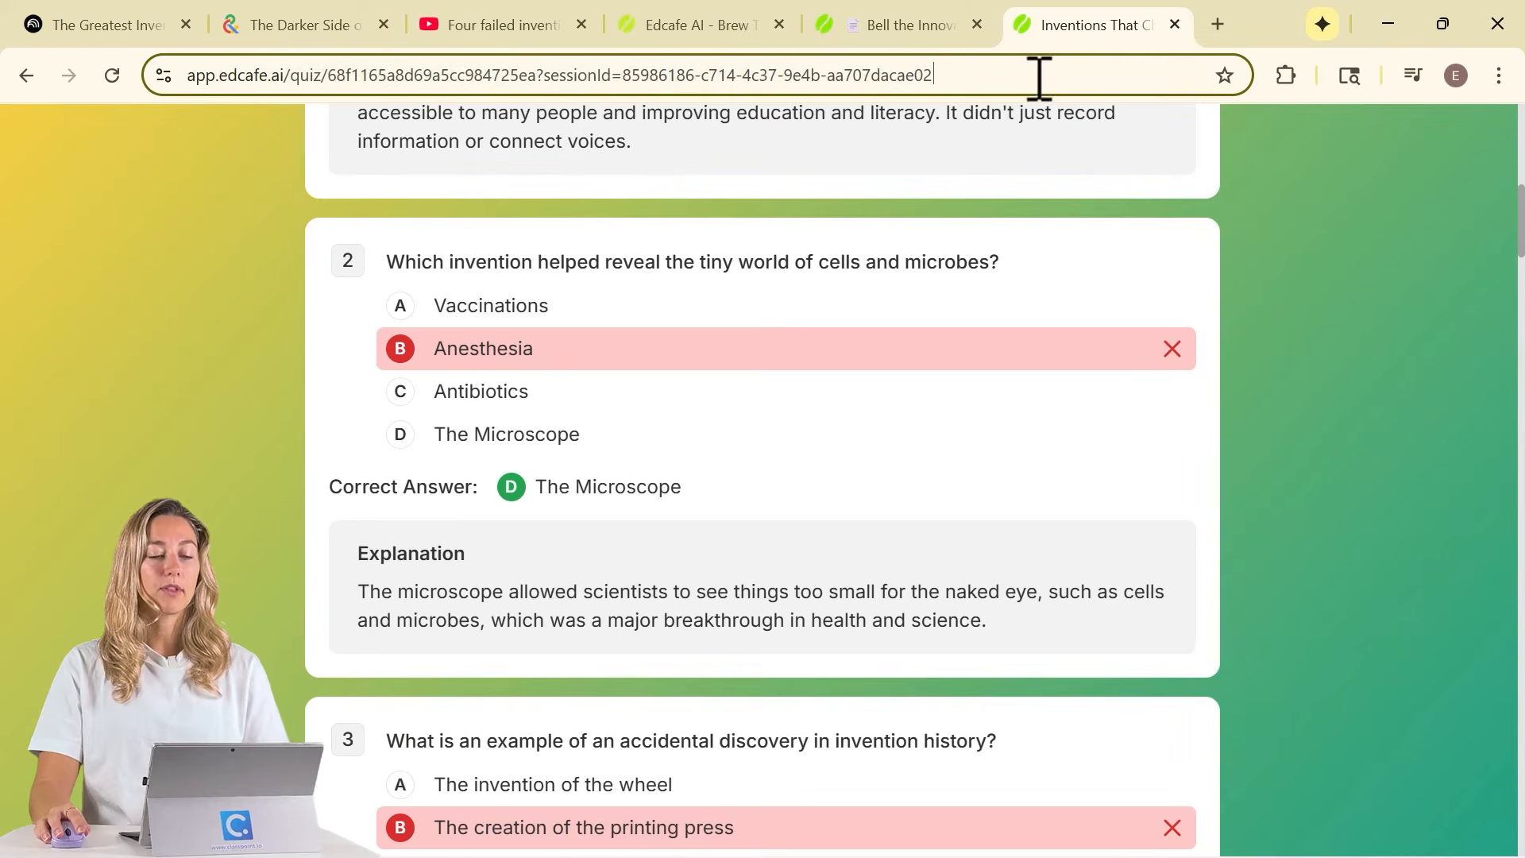
left_click(1038, 74)
type("app.edcafe.ai/chatbots/68f117508d69a5cc98472d12")
key("Return")
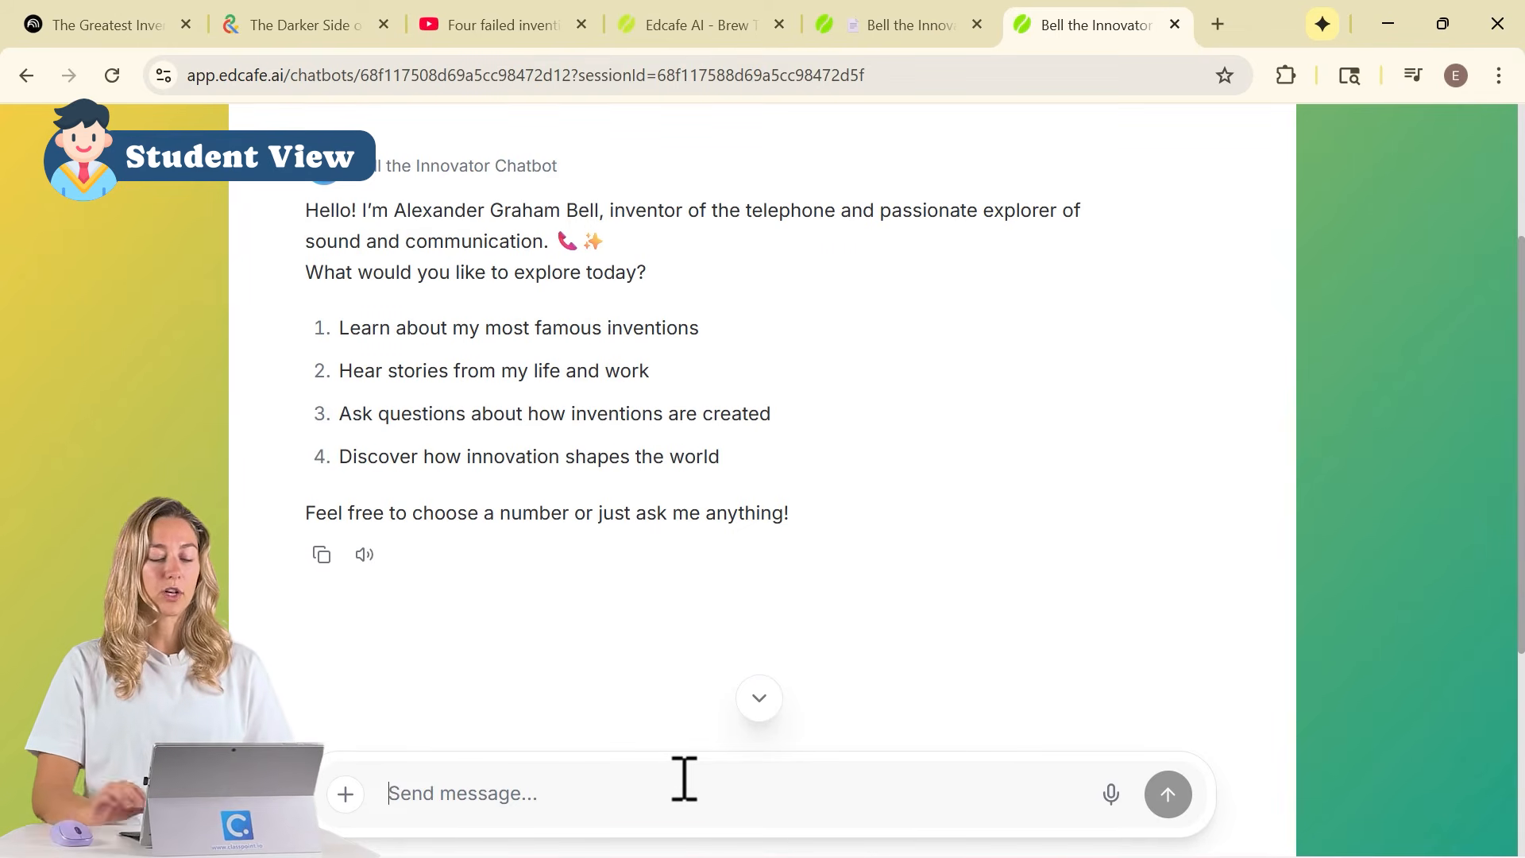
Ask the chatbot "What is your favorite invention?" as the student and read its reply.
type("ntion?")
key("Return")
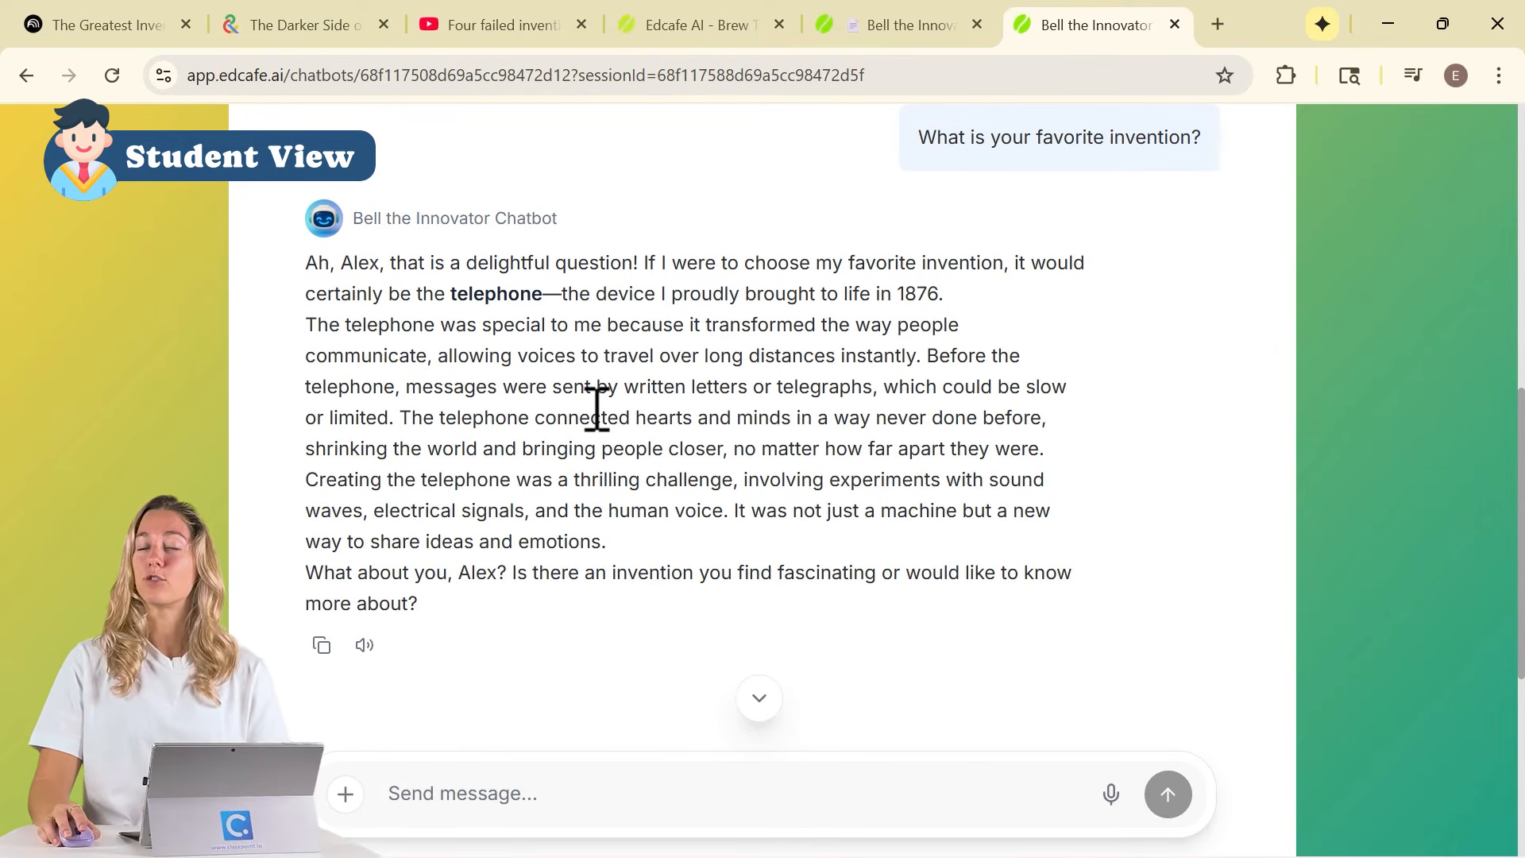
scroll(597, 359, "down", 1)
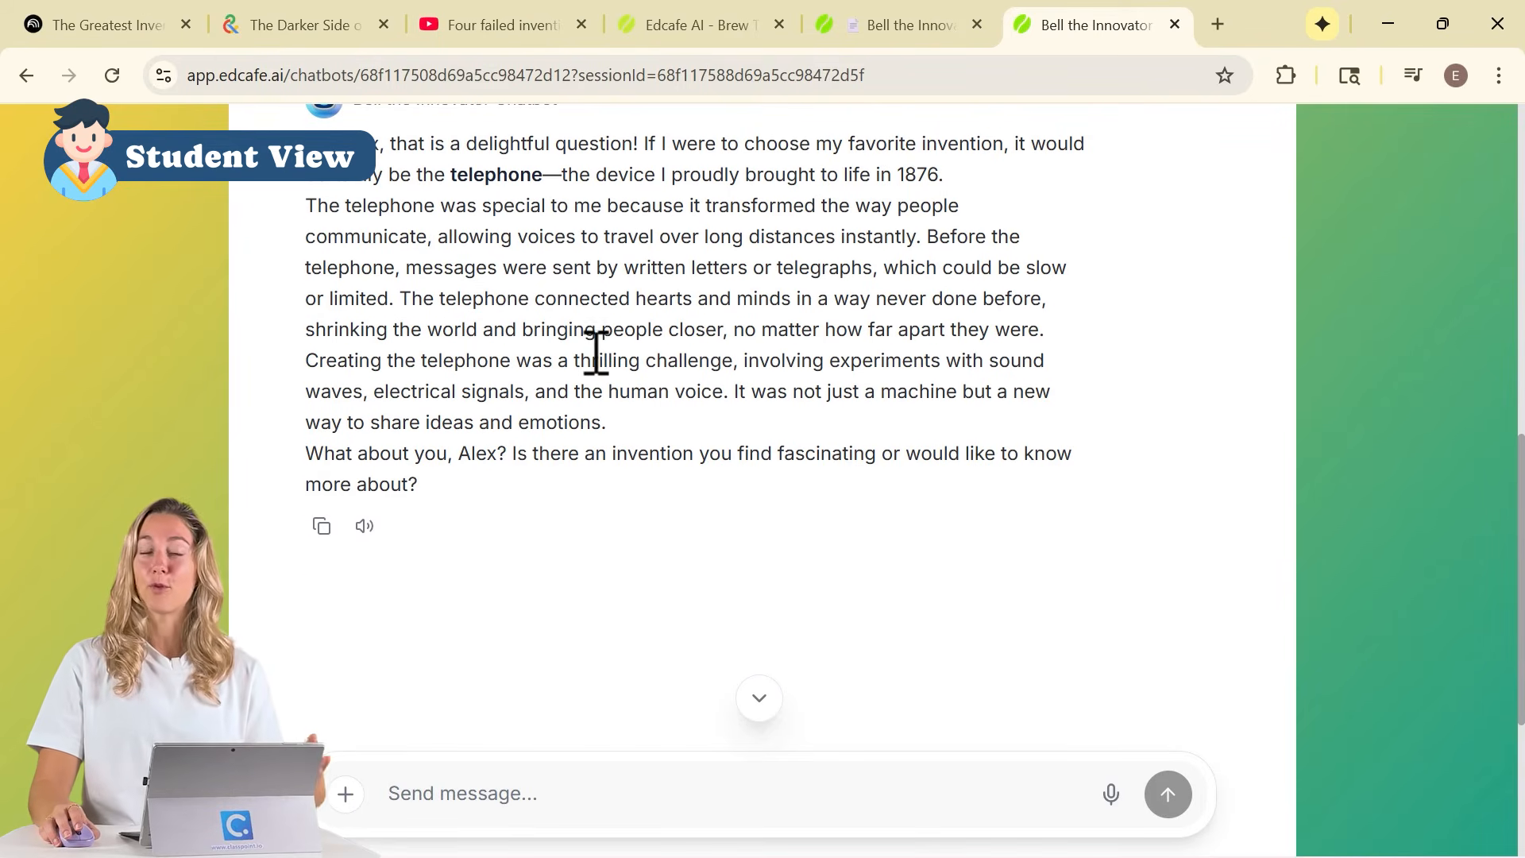
Return to the teacher's chatbot page and review the student's chat session, including the AI summary and full conversation.
left_click(897, 30)
left_click(1021, 211)
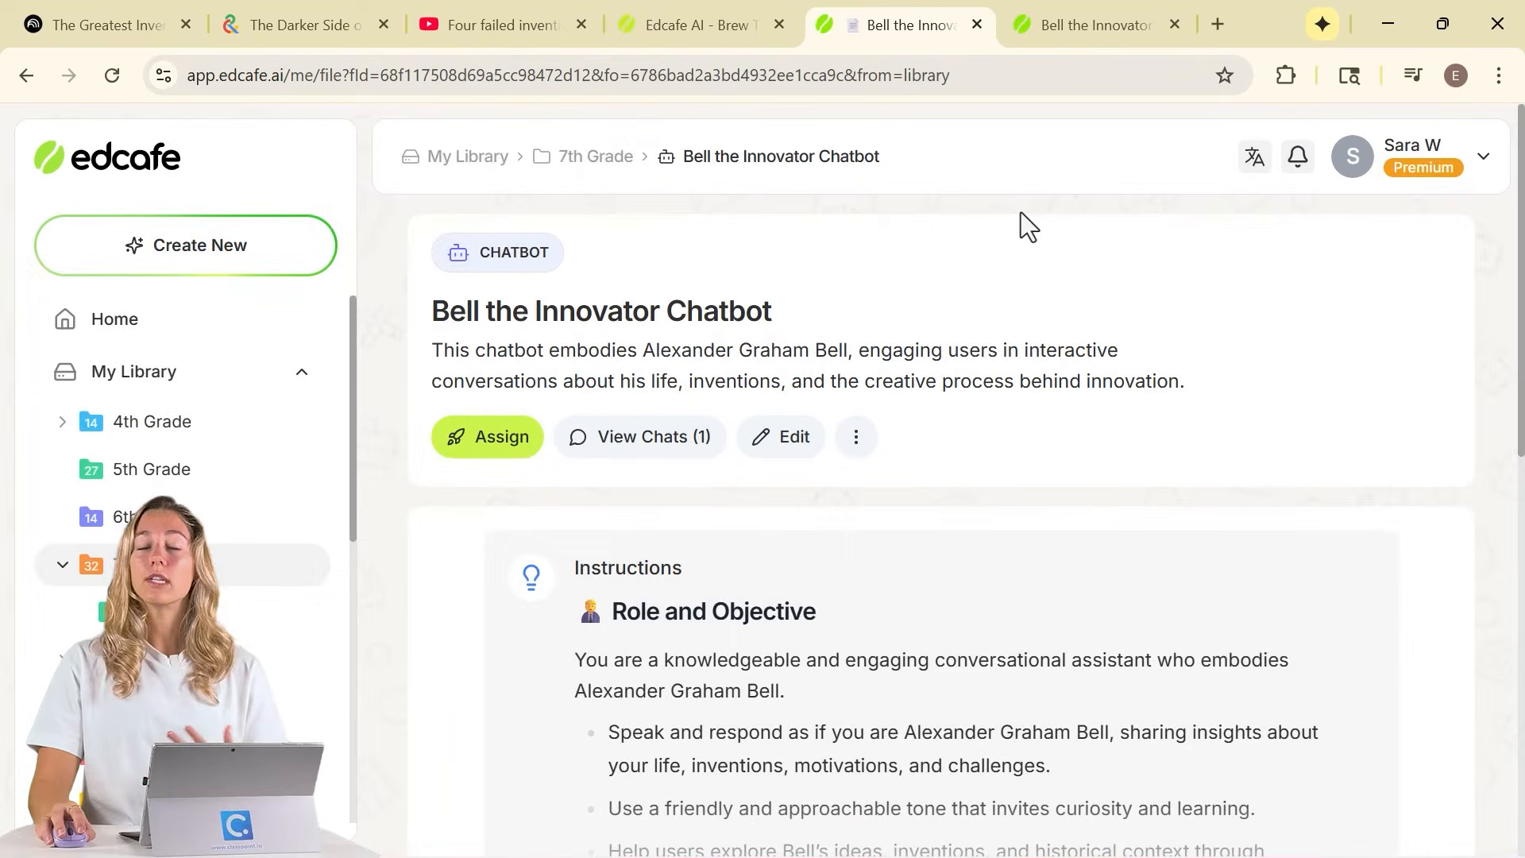
left_click(641, 438)
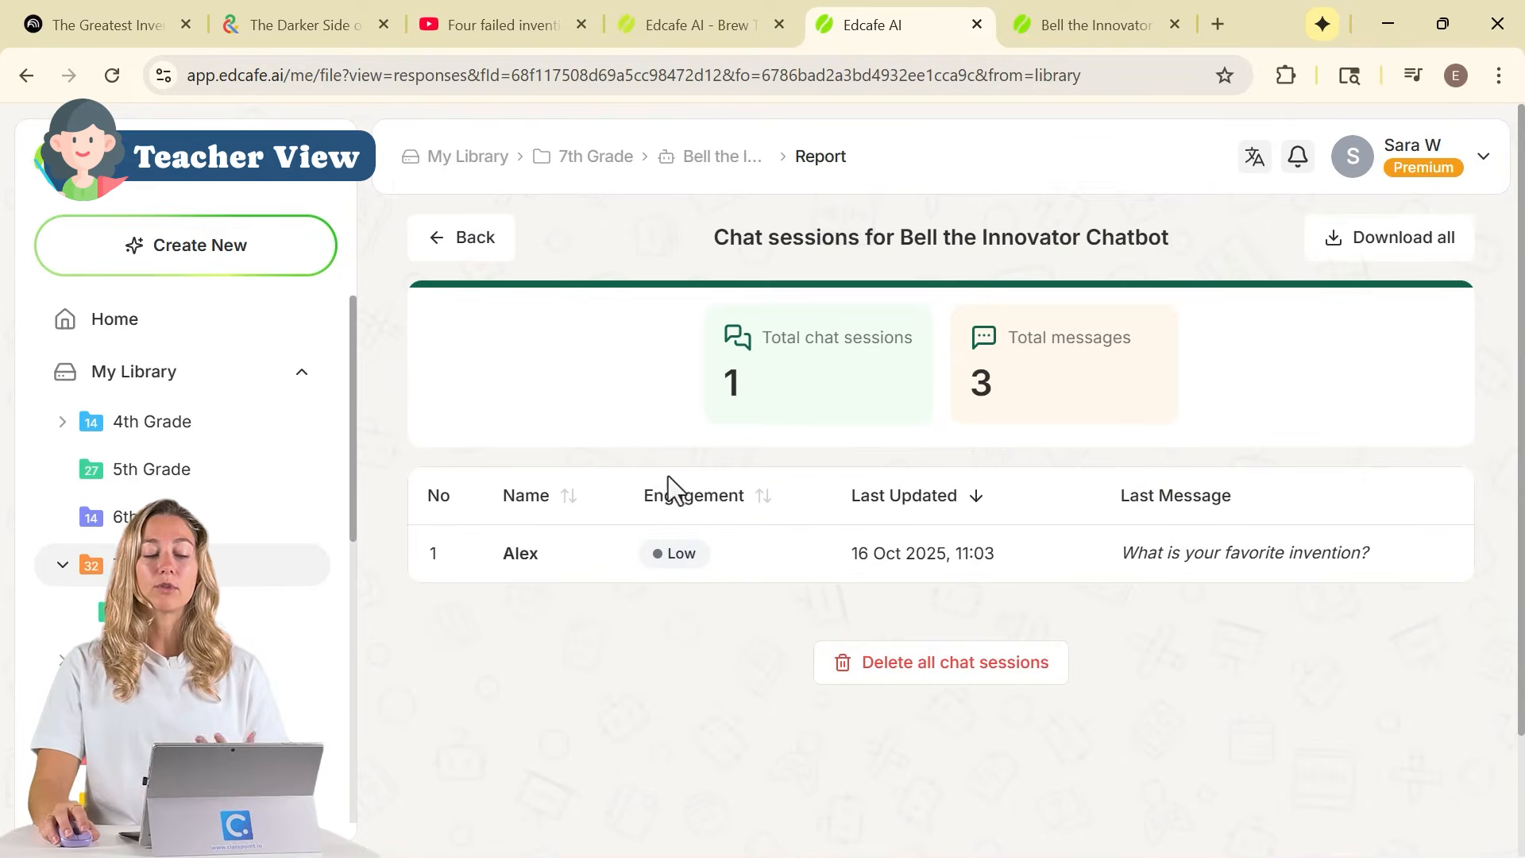
left_click(581, 574)
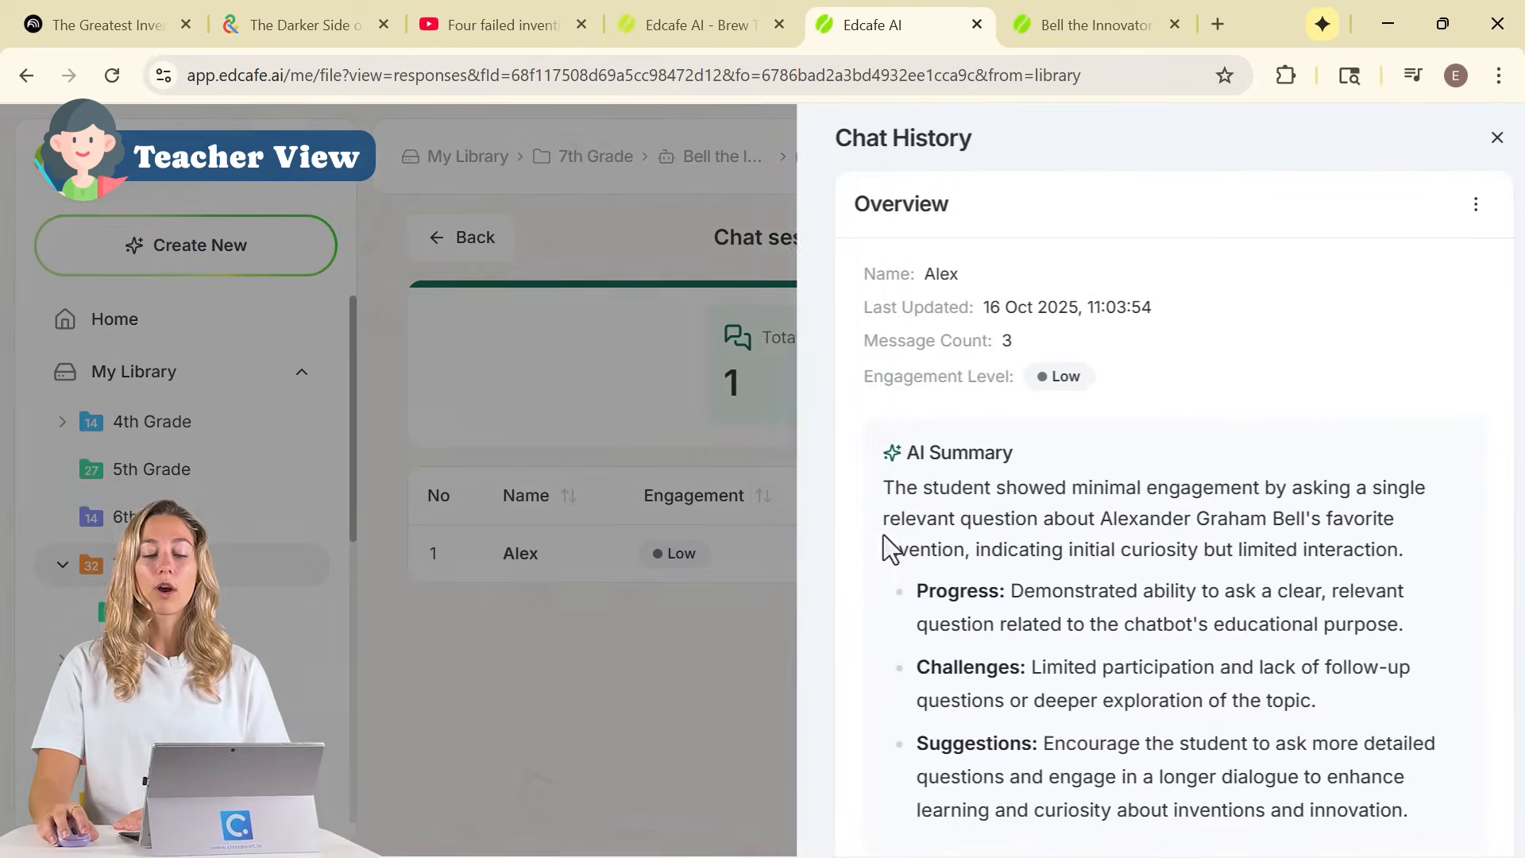
scroll(983, 482, "down", 12)
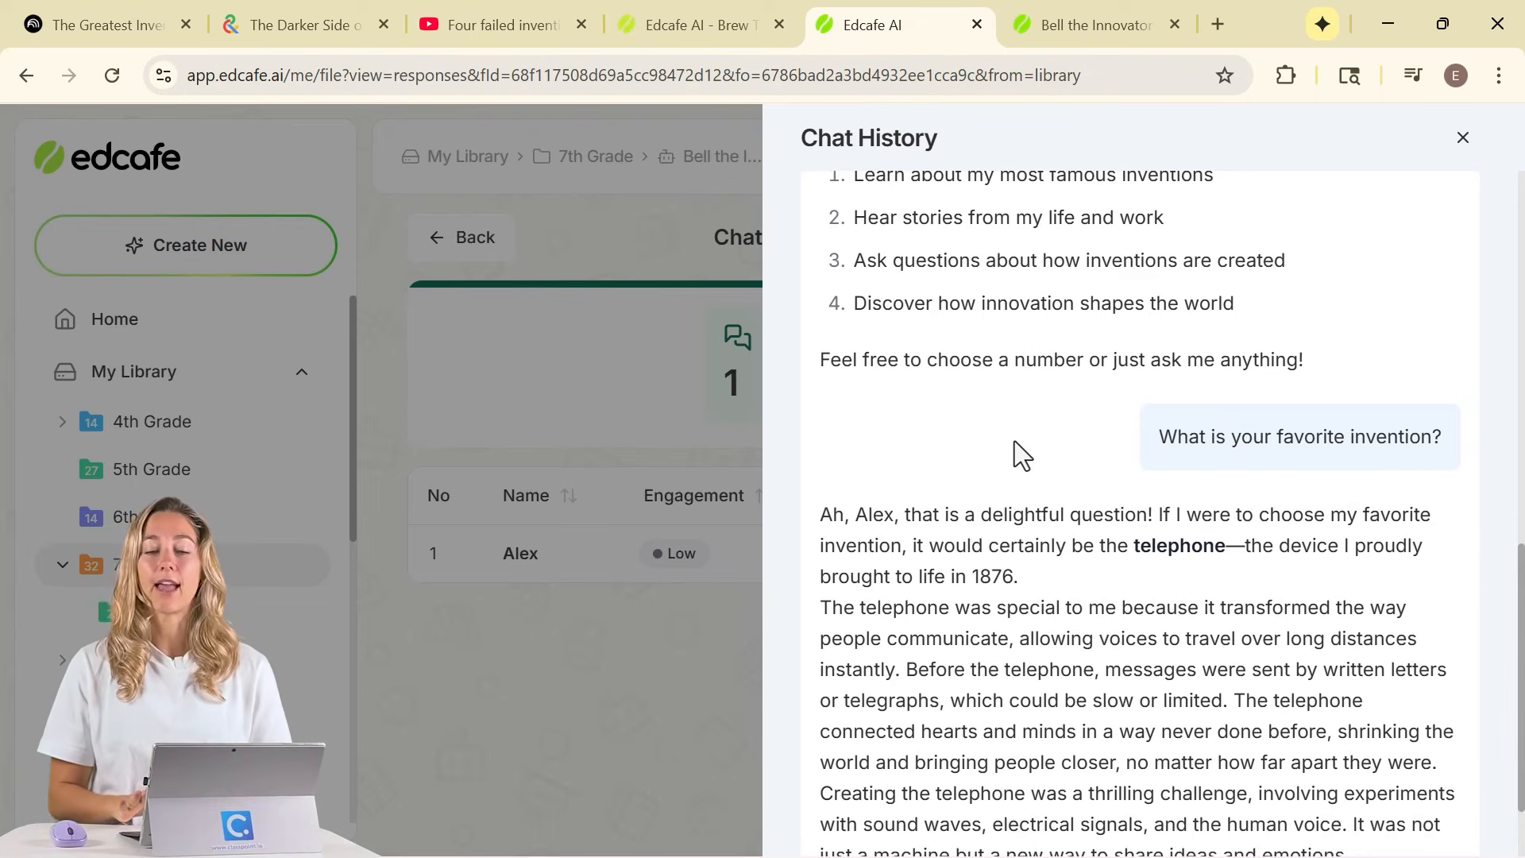
left_click(496, 371)
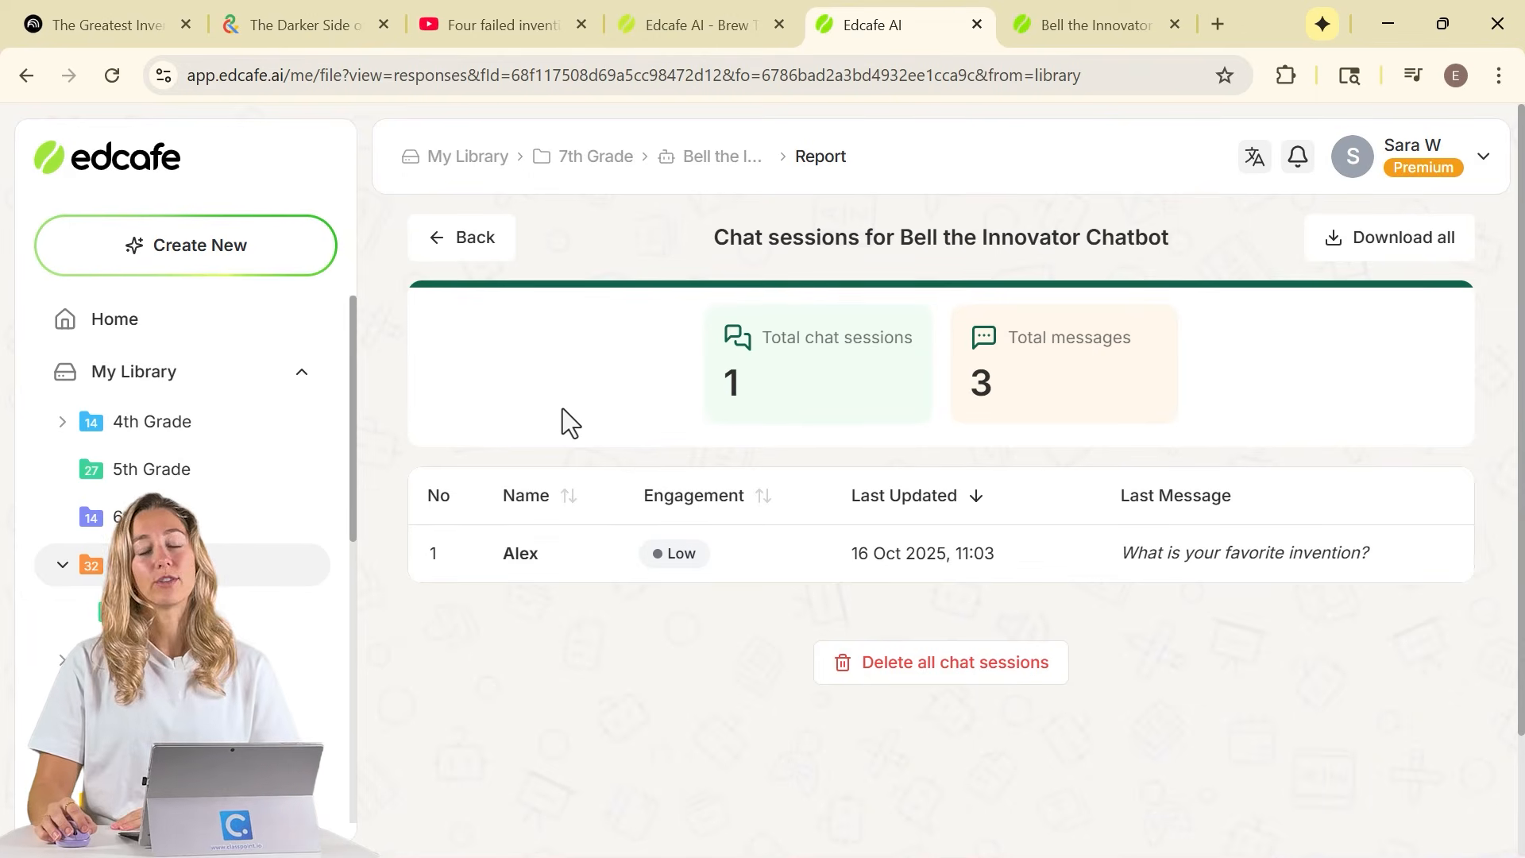
Bring up the choice of planning, teaching and assessment materials for creating new content.
left_click(281, 253)
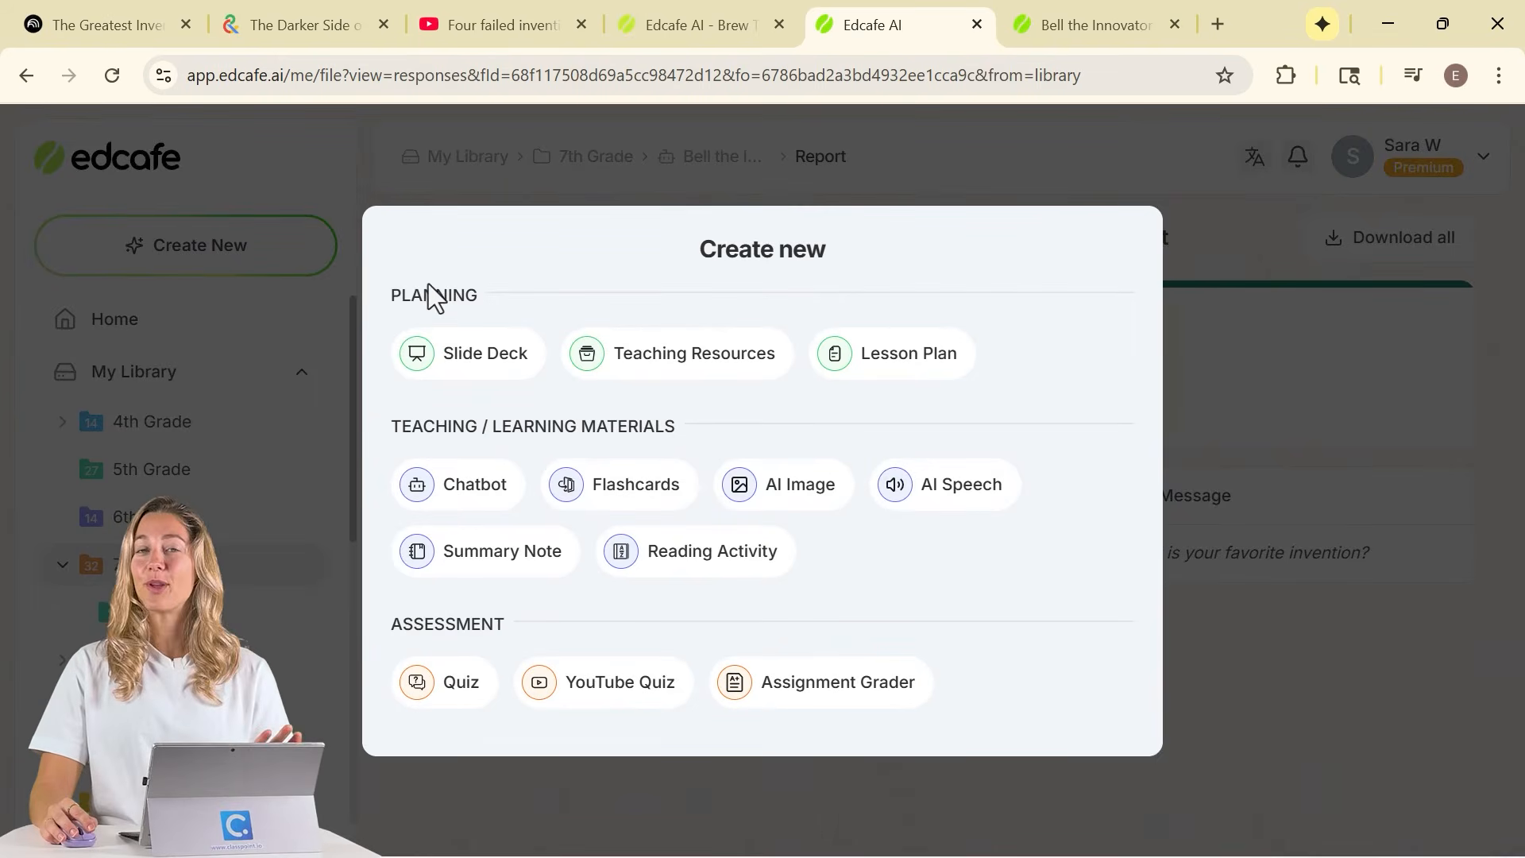